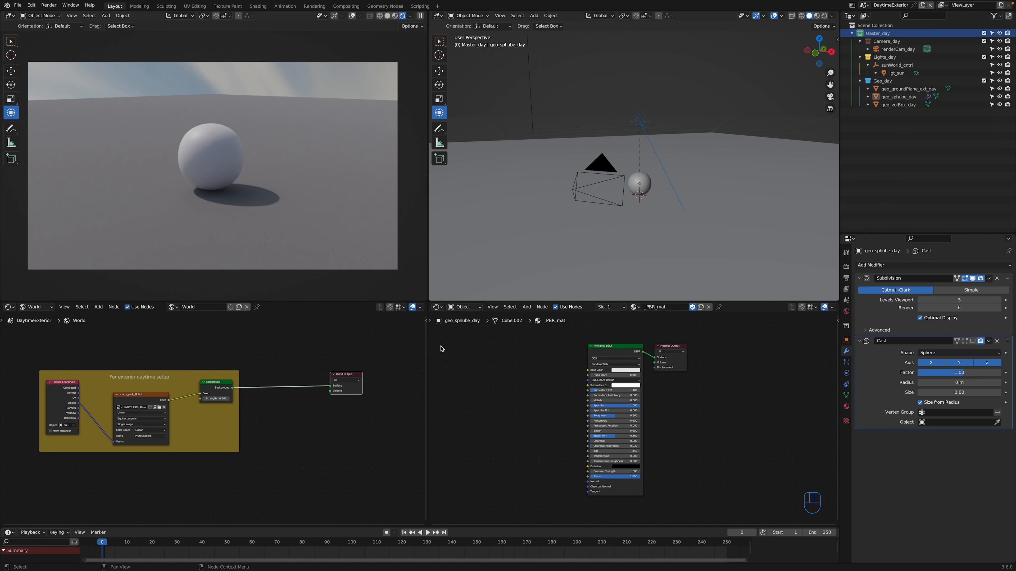
# Switch the World shader editor to Object shading and back to World
pyautogui.moveTo(544, 372); pyautogui.dragTo(551, 367, button='middle')
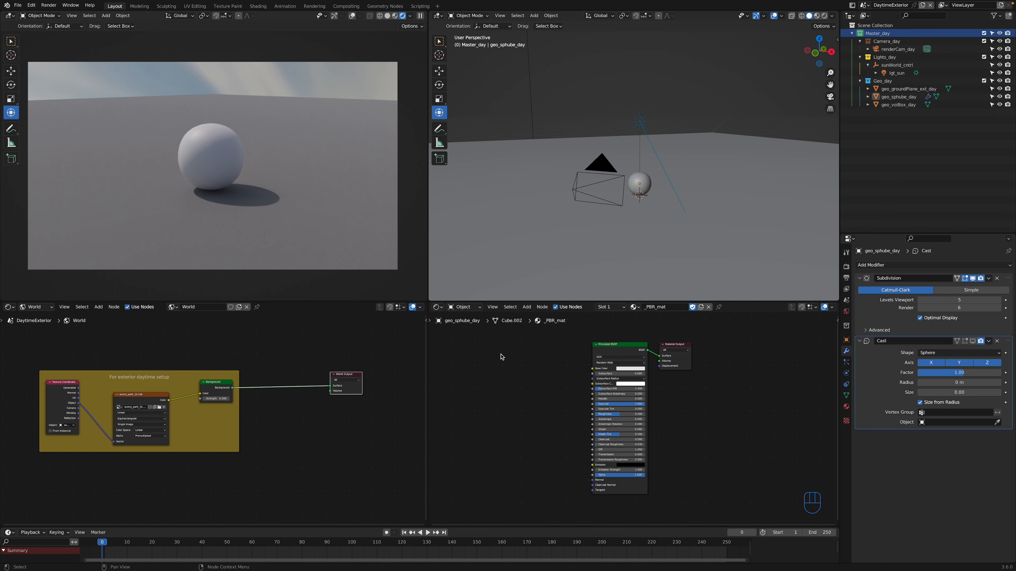
pyautogui.moveTo(188, 386); pyautogui.dragTo(194, 387, button='middle')
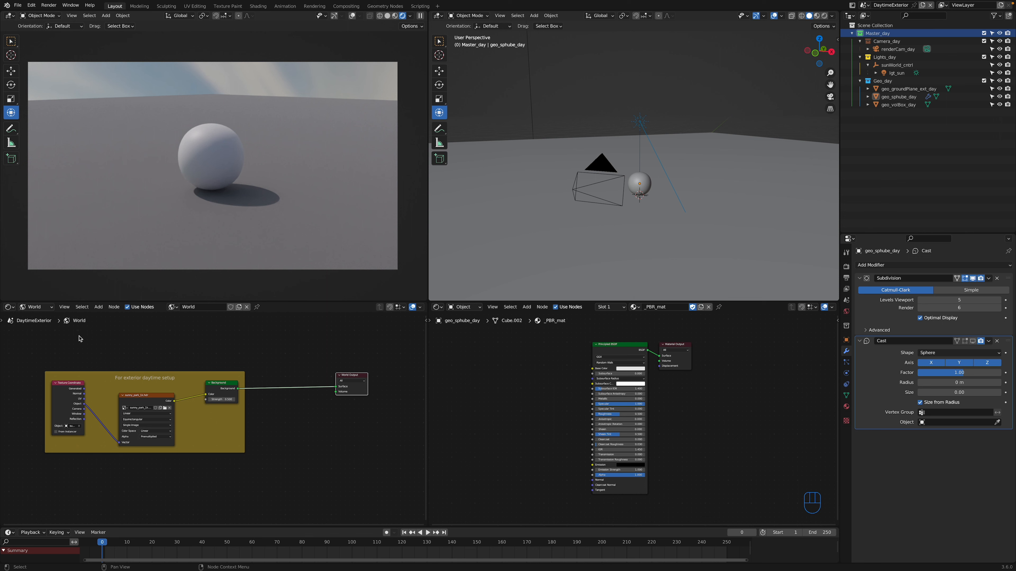
pyautogui.click(37, 307)
pyautogui.click(40, 316)
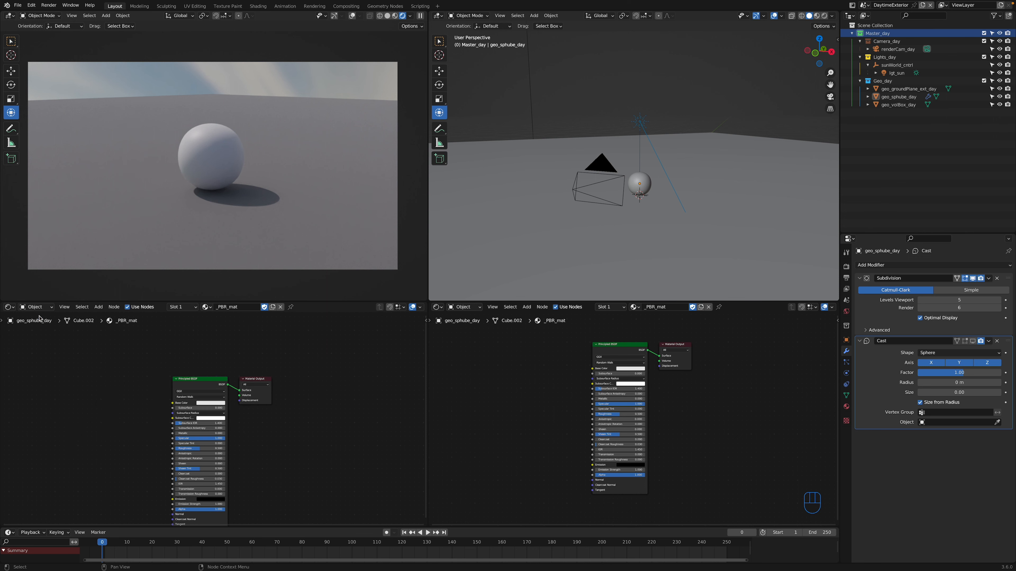
pyautogui.click(36, 307)
pyautogui.click(41, 326)
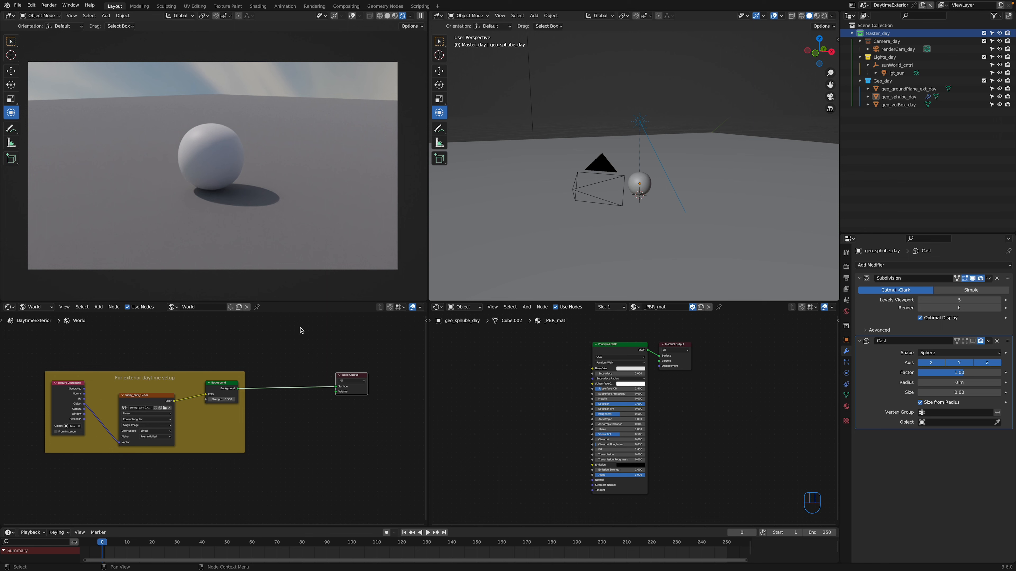
# Join the two shader editor areas into one that shows the sphere's object material
pyautogui.rightClick(426, 347)
pyautogui.click(425, 346)
pyautogui.click(158, 350)
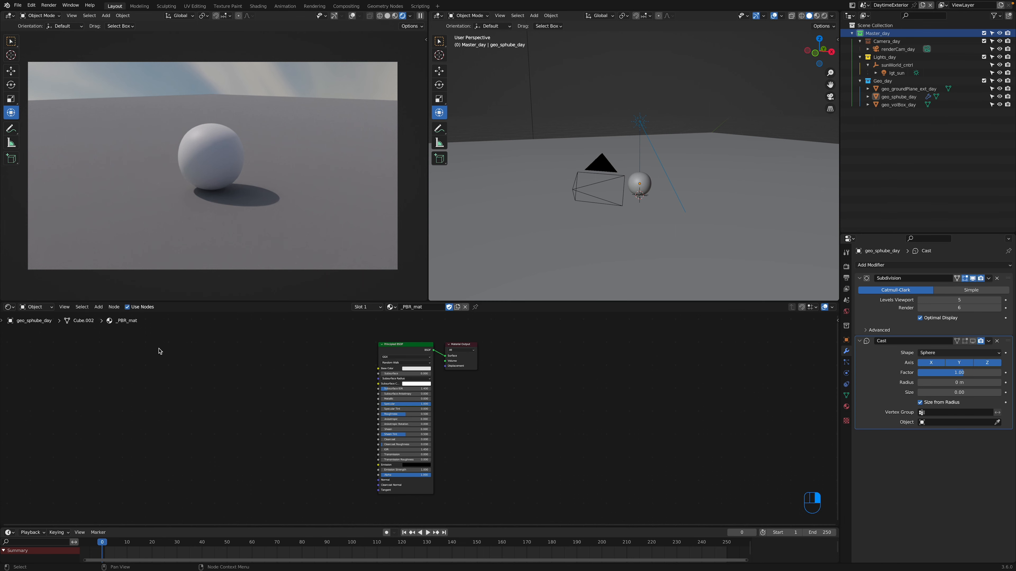
pyautogui.moveTo(319, 382); pyautogui.dragTo(345, 375, button='middle')
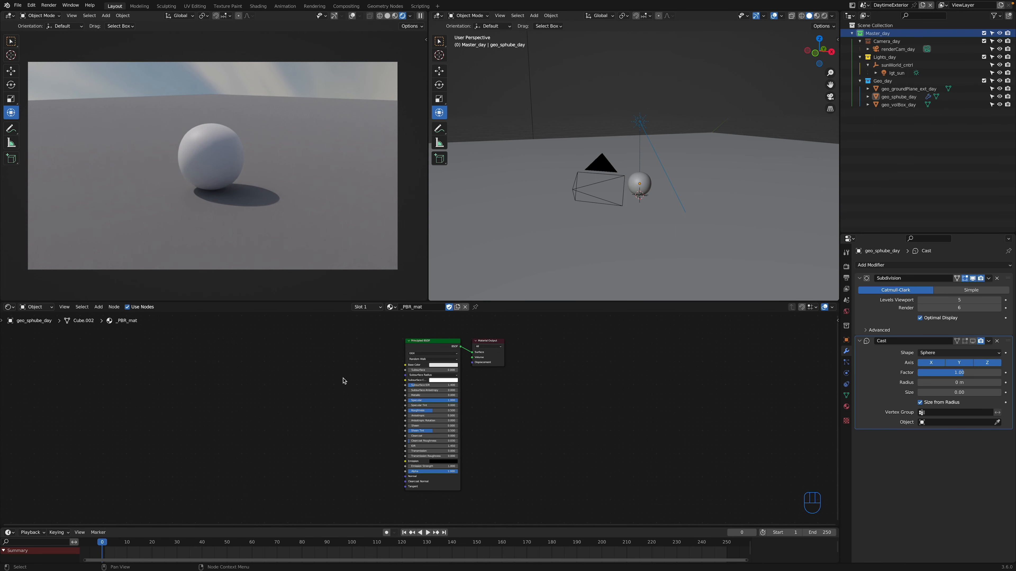
pyautogui.moveTo(373, 364)
pyautogui.mouseDown(button='middle')
pyautogui.moveTo(363, 368)
pyautogui.moveTo(391, 365)
pyautogui.mouseUp(button='middle')
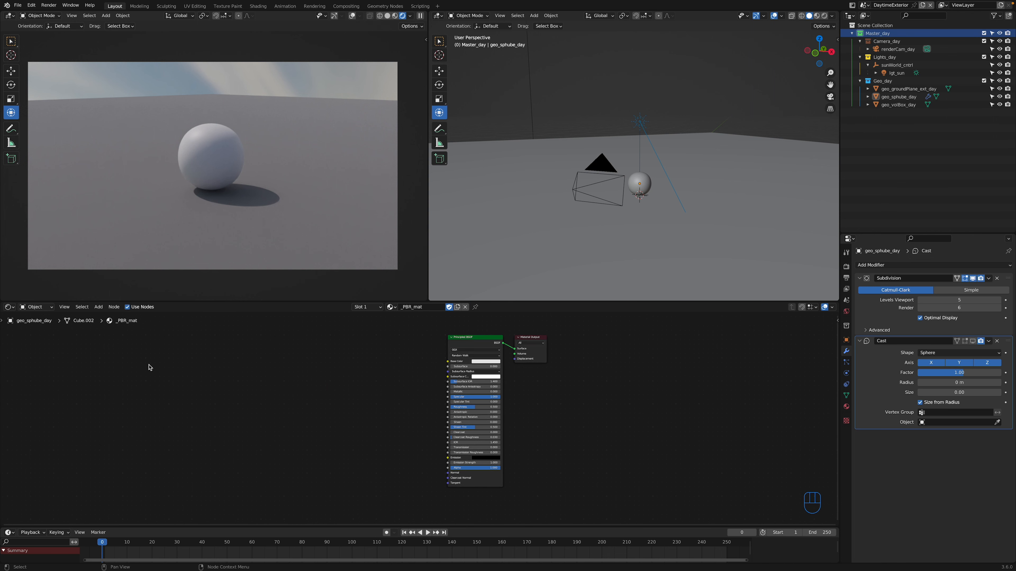
pyautogui.moveTo(326, 364); pyautogui.dragTo(307, 363, button='middle')
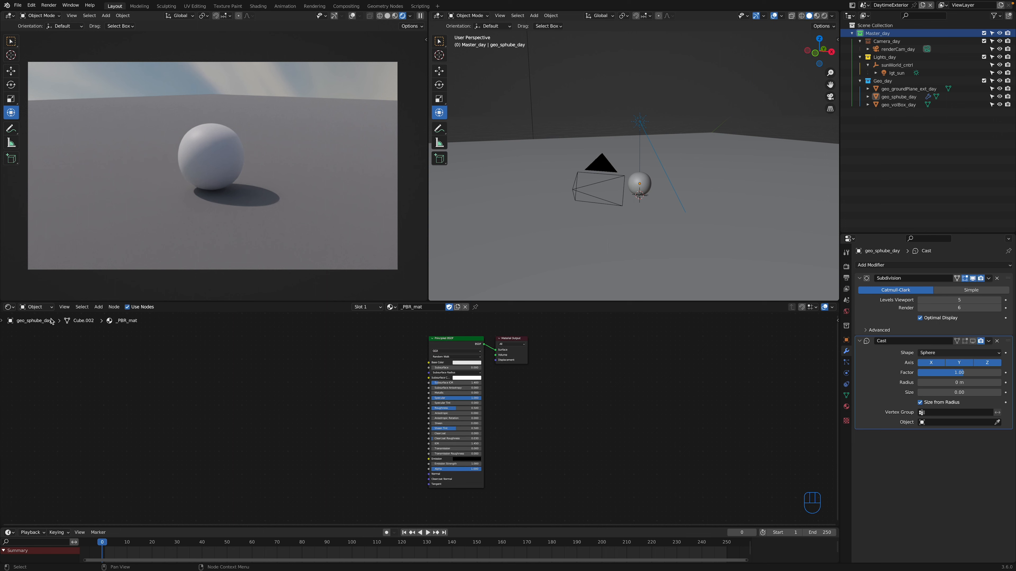
# Split the shader editor vertically into two areas and set one of them to World shading
pyautogui.moveTo(4, 305); pyautogui.dragTo(428, 329)
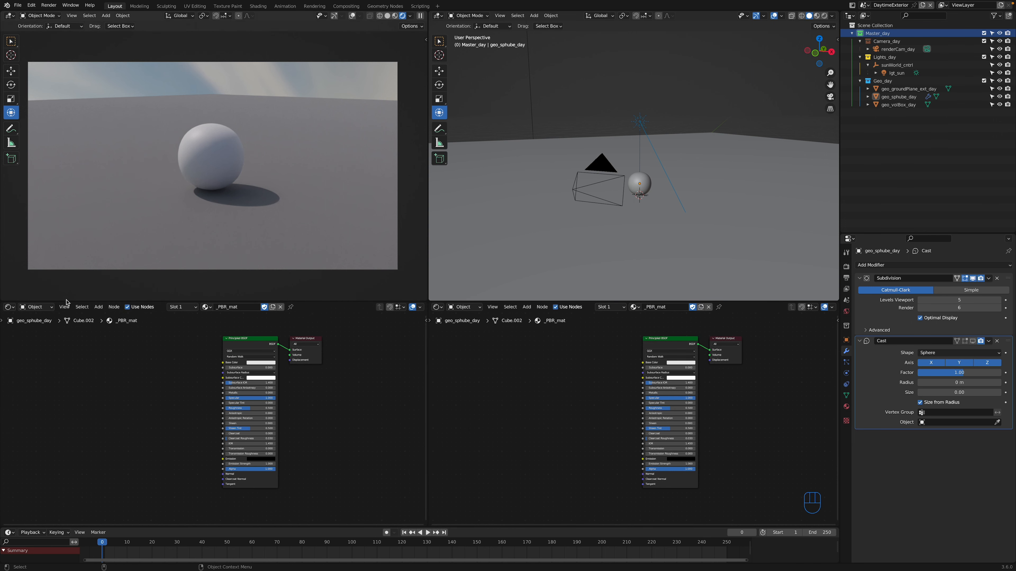
pyautogui.click(36, 307)
pyautogui.click(40, 326)
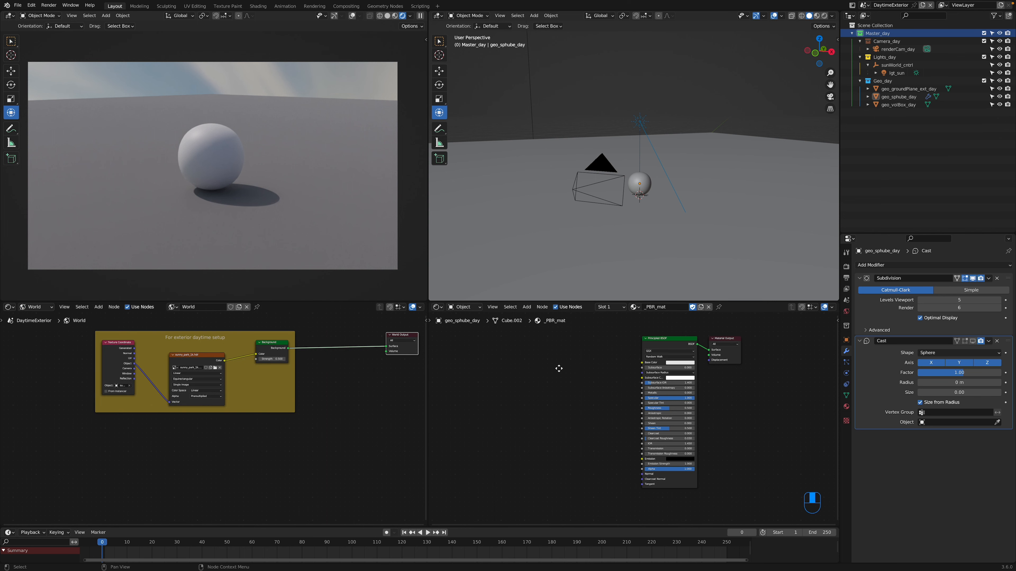
pyautogui.moveTo(558, 368); pyautogui.dragTo(536, 366, button='middle')
pyautogui.moveTo(306, 398); pyautogui.dragTo(280, 415, button='middle')
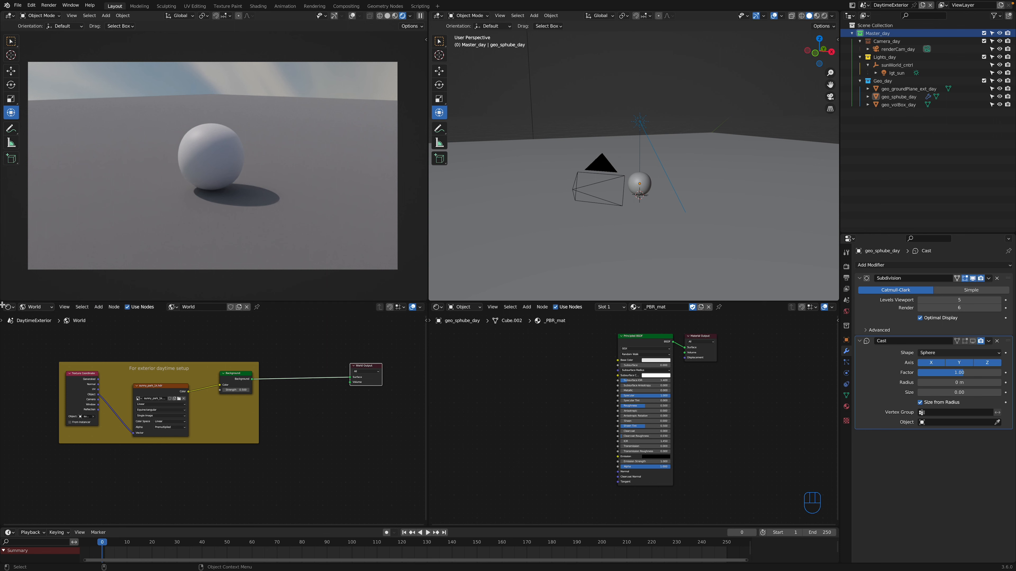
# Split the World shader editor vertically and join the resulting two areas back together
pyautogui.moveTo(3, 306); pyautogui.dragTo(212, 340)
pyautogui.click(15, 309)
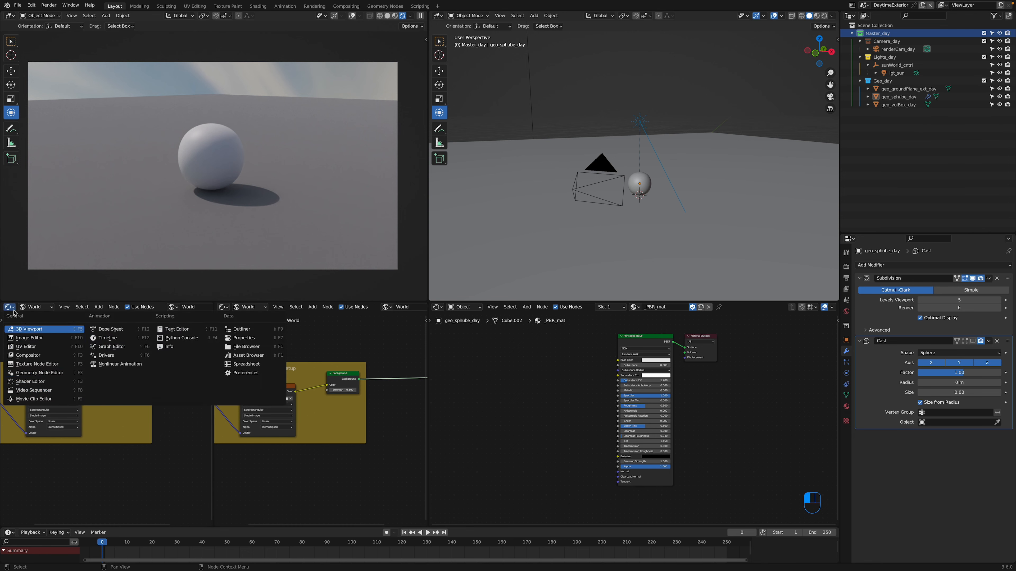
pyautogui.rightClick(213, 346)
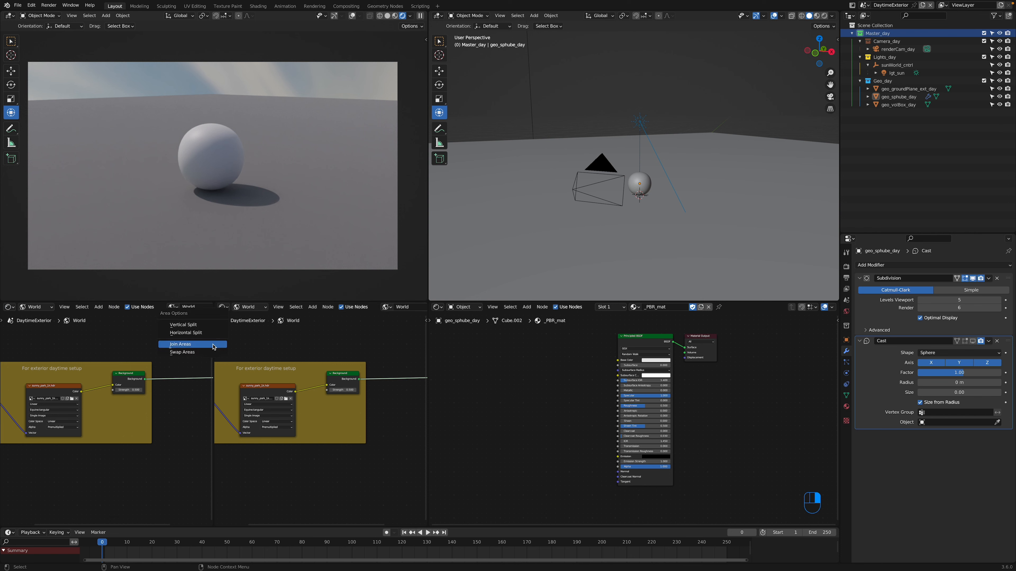
pyautogui.click(214, 347)
pyautogui.click(122, 353)
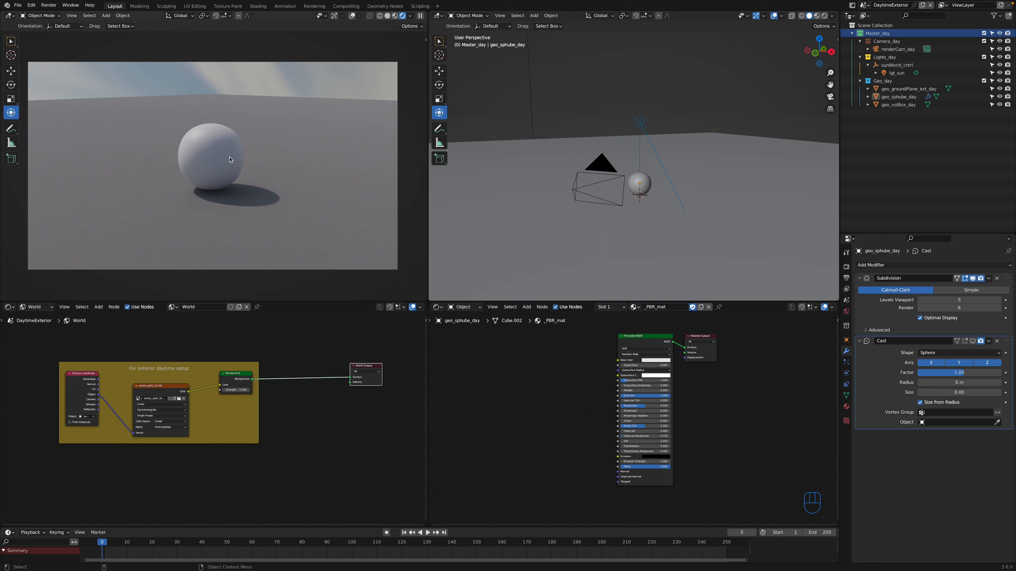
# Turn on overlays in the rendered camera viewport, orbit around the scene, and return to the camera view
pyautogui.click(352, 16)
pyautogui.keyDown('alt'); pyautogui.moveTo(244, 176); pyautogui.dragTo(184, 199); pyautogui.keyUp('alt')
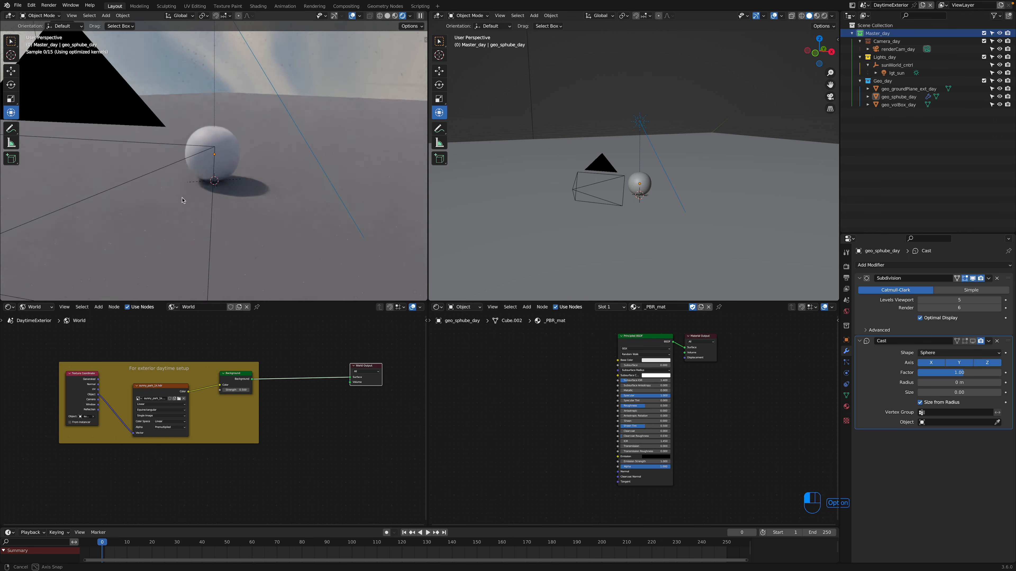
pyautogui.keyDown('alt'); pyautogui.moveTo(184, 199); pyautogui.dragTo(169, 195, button='right'); pyautogui.keyUp('alt')
pyautogui.keyDown('alt'); pyautogui.moveTo(169, 192); pyautogui.dragTo(114, 207); pyautogui.keyUp('alt')
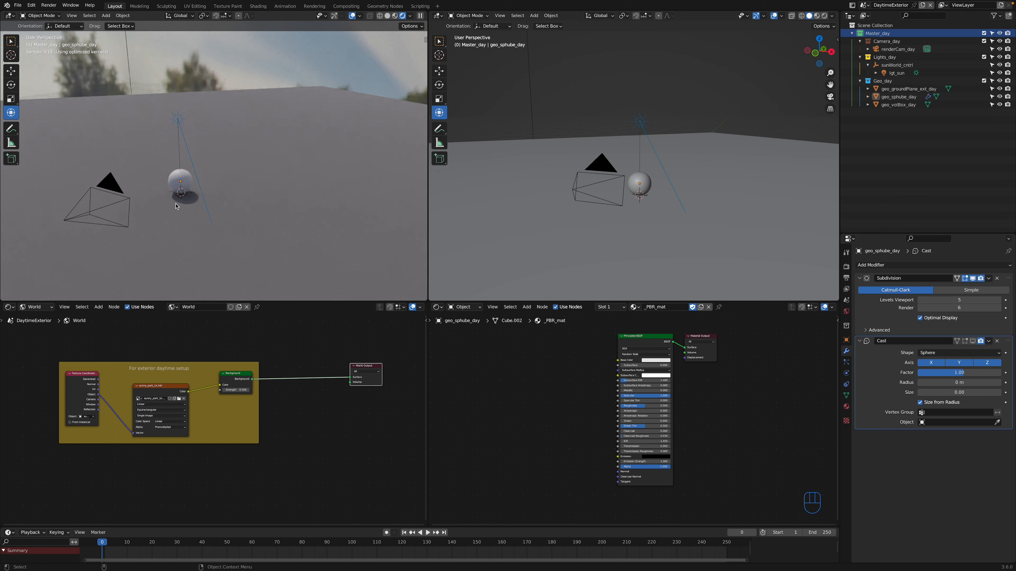
pyautogui.keyDown('alt'); pyautogui.moveTo(175, 203); pyautogui.dragTo(184, 205); pyautogui.keyUp('alt')
pyautogui.press('KP_0')
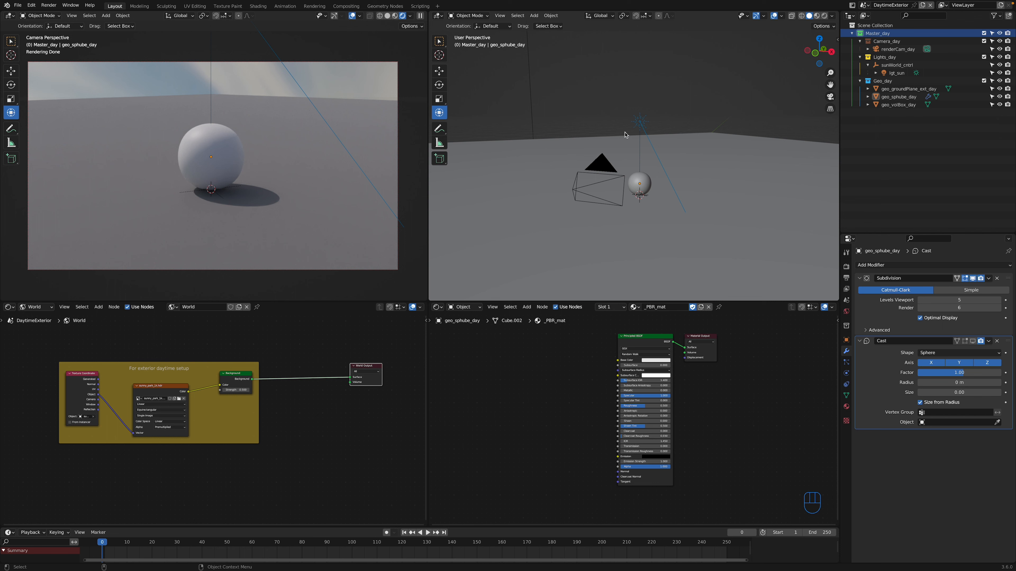
# Select the sphere in the solid viewport and try moving it along the X axis, undoing the move
pyautogui.moveTo(561, 180); pyautogui.dragTo(612, 170, button='middle')
pyautogui.click(611, 169)
pyautogui.moveTo(654, 180); pyautogui.dragTo(640, 181)
pyautogui.press('super+z')
pyautogui.press('Tab')
pyautogui.press('Tab')
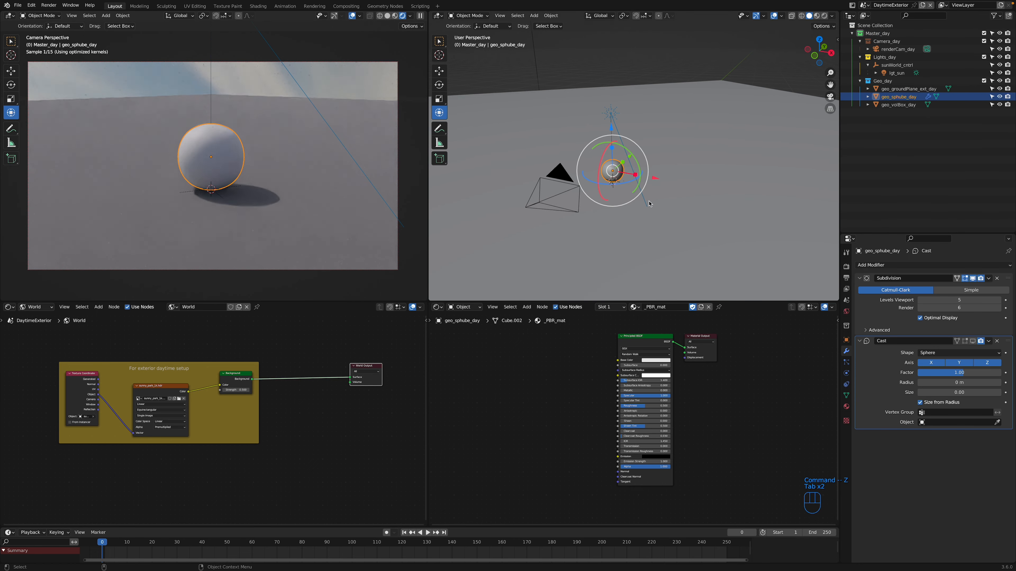
# Try a blue base color on the sphere's Principled BSDF material and undo the change
pyautogui.click(659, 360)
pyautogui.click(669, 297)
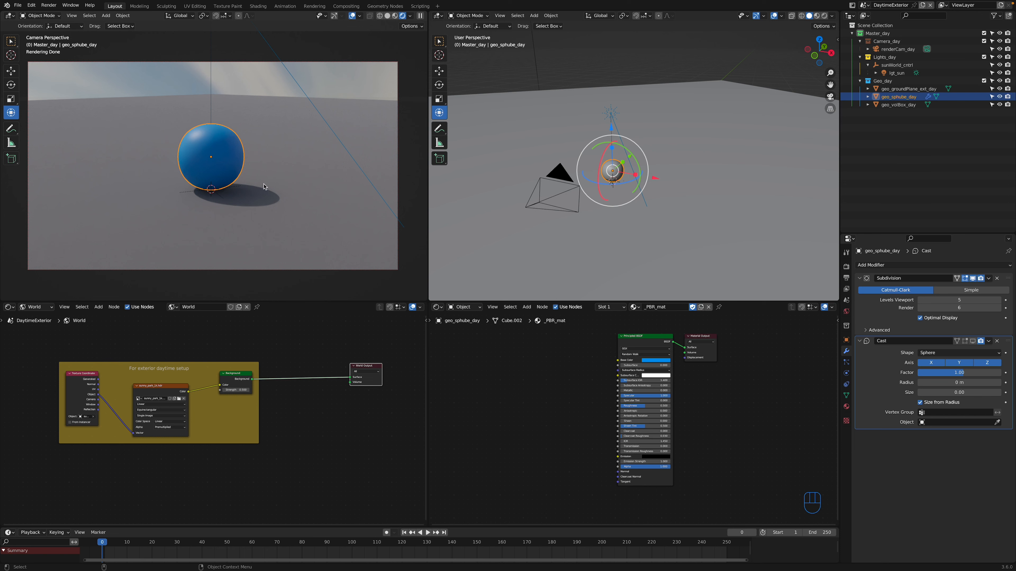
pyautogui.press('super+z')
pyautogui.press('super+z')
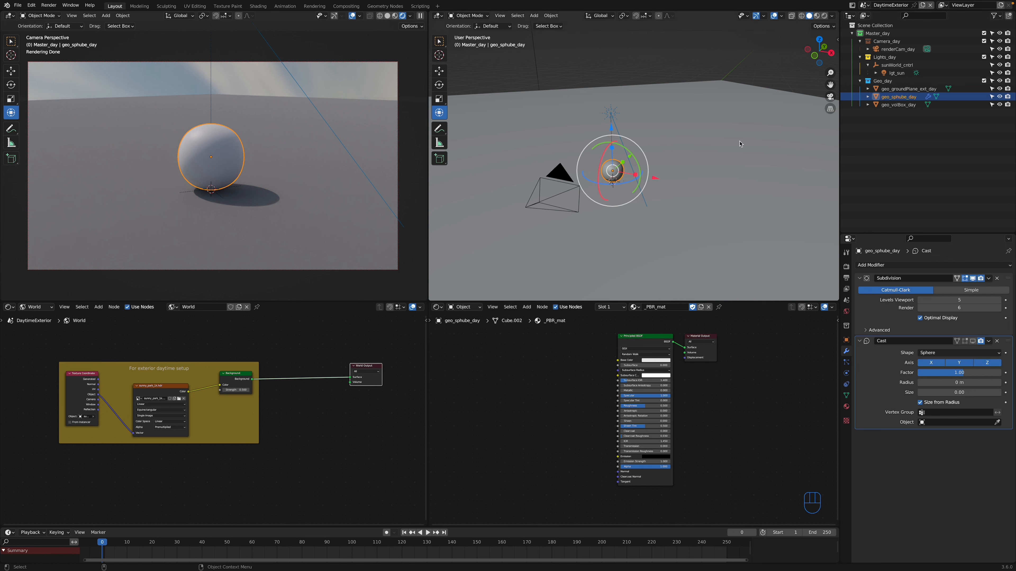
# Open the render properties and review the available render engines and Cycles device options, keeping Cycles and GPU Compute
pyautogui.click(846, 267)
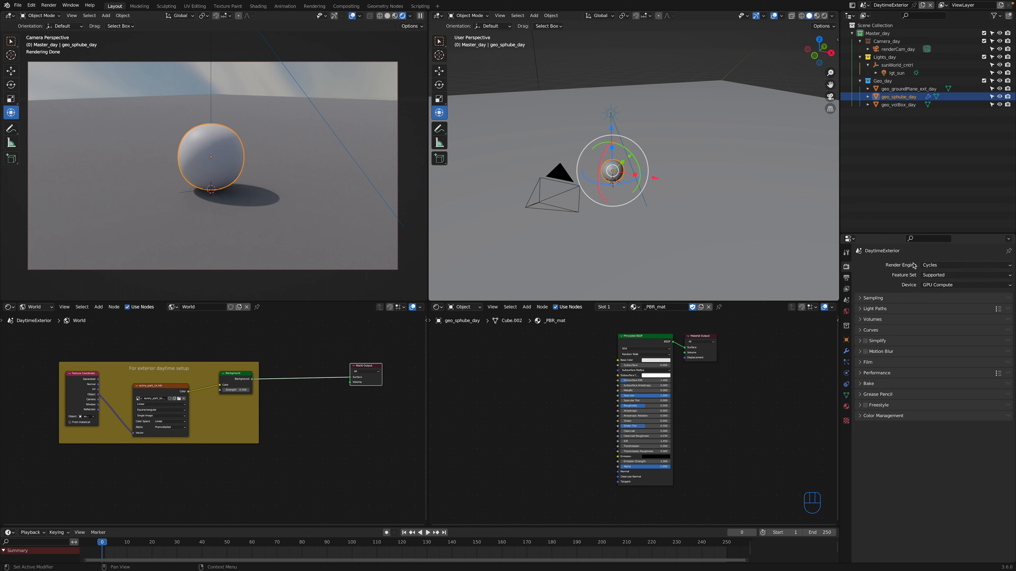
pyautogui.click(929, 267)
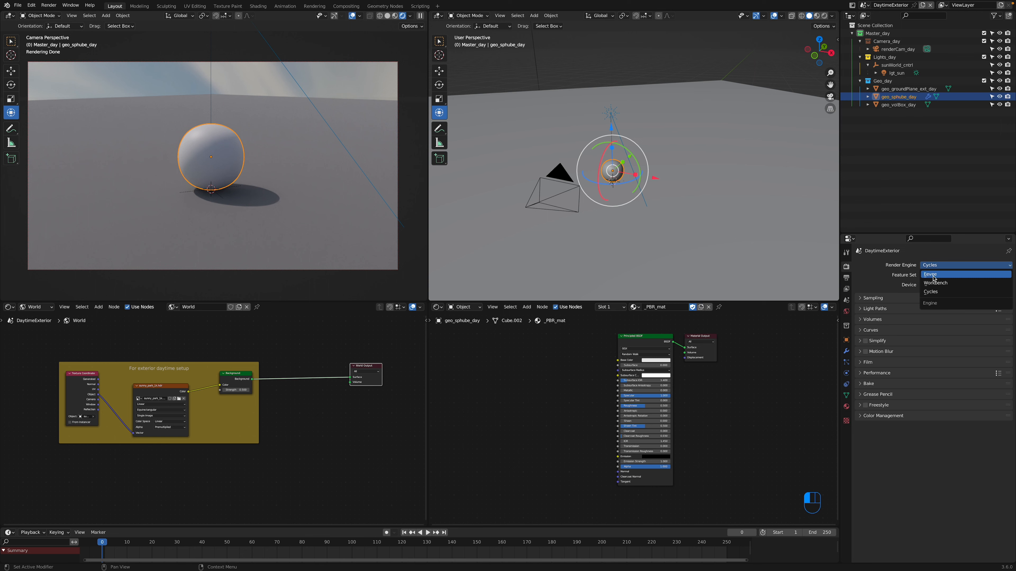
pyautogui.click(937, 267)
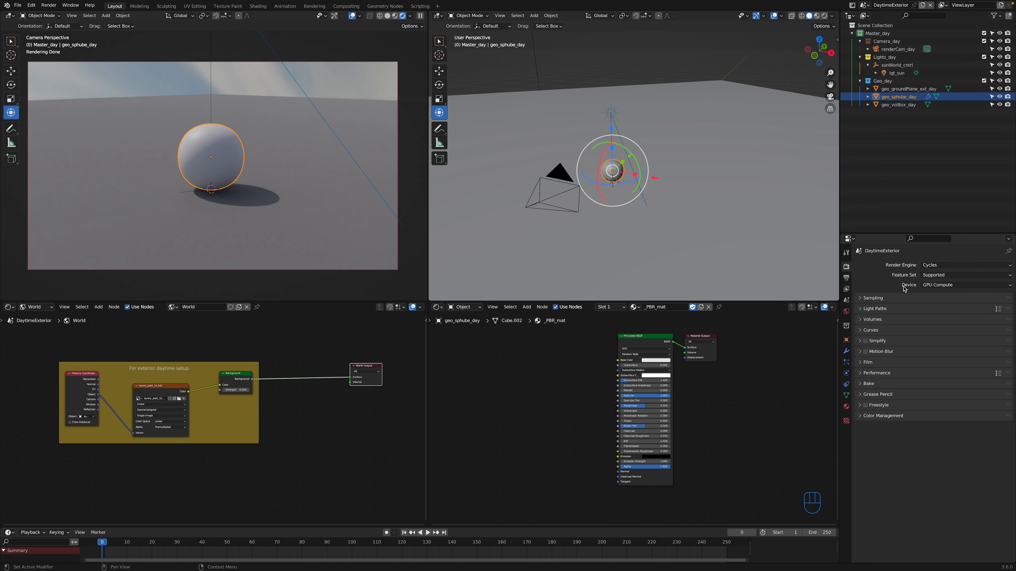
pyautogui.click(932, 285)
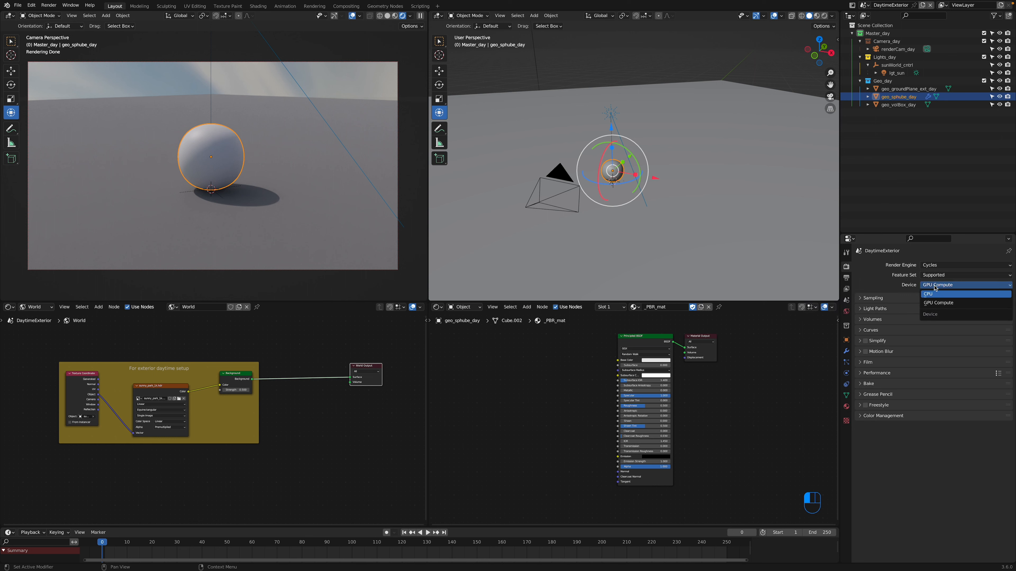
pyautogui.click(936, 287)
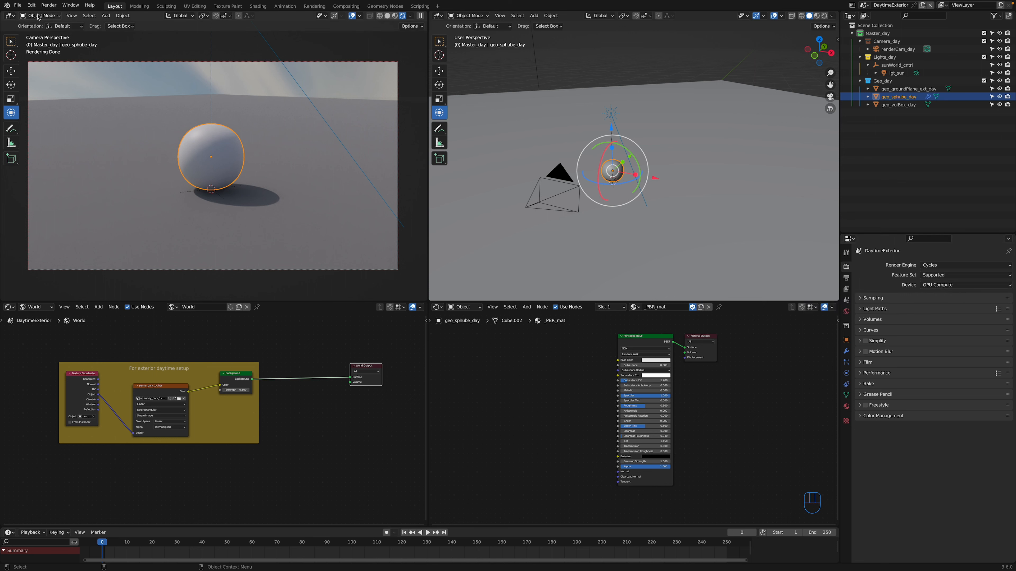
# Check the Cycles render devices in the system preferences and close the preferences
pyautogui.click(31, 5)
pyautogui.click(54, 127)
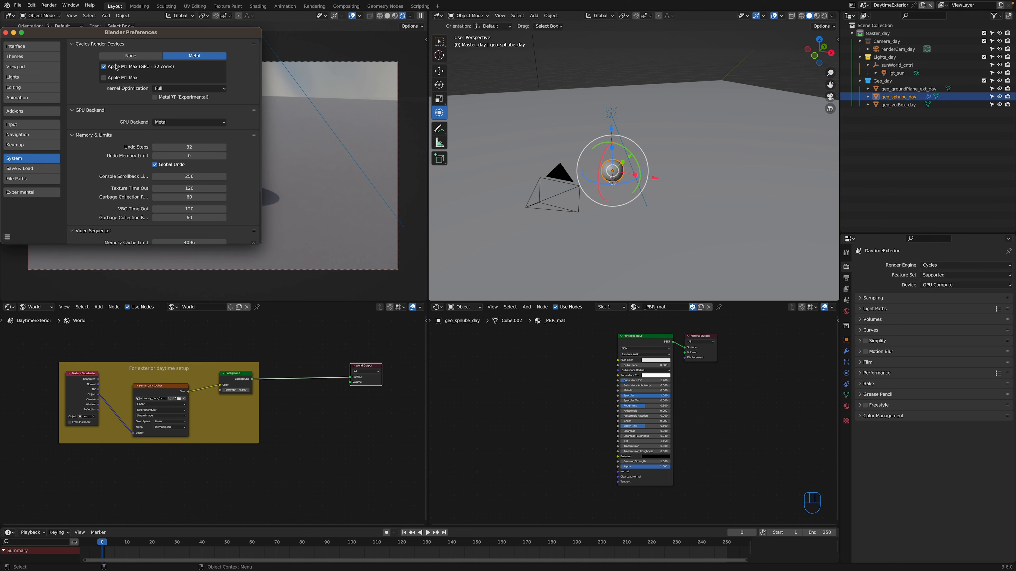
pyautogui.click(6, 32)
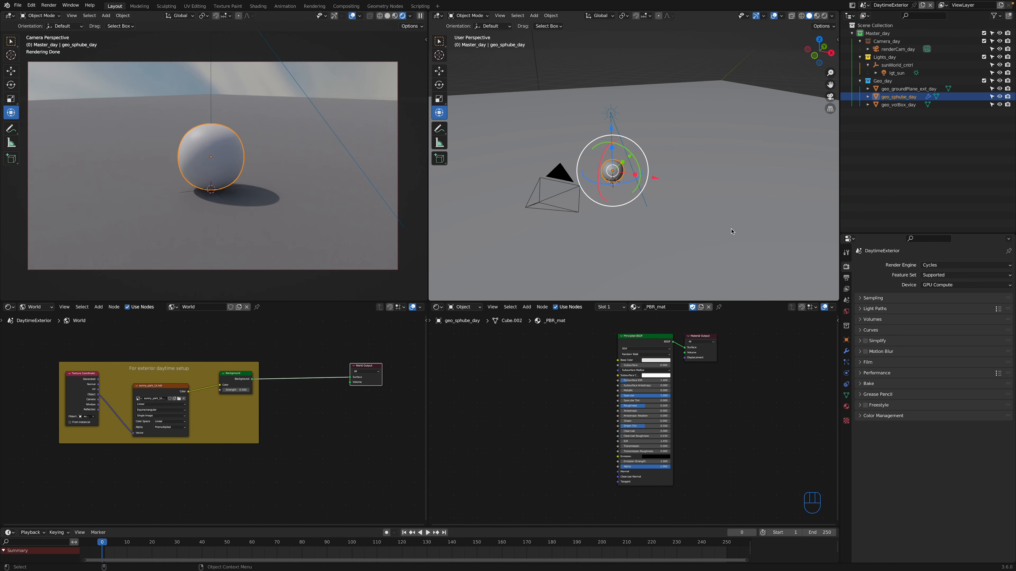
# Expand the render sampling settings and try moving the sphere to test viewport sampling, undoing the move
pyautogui.click(876, 299)
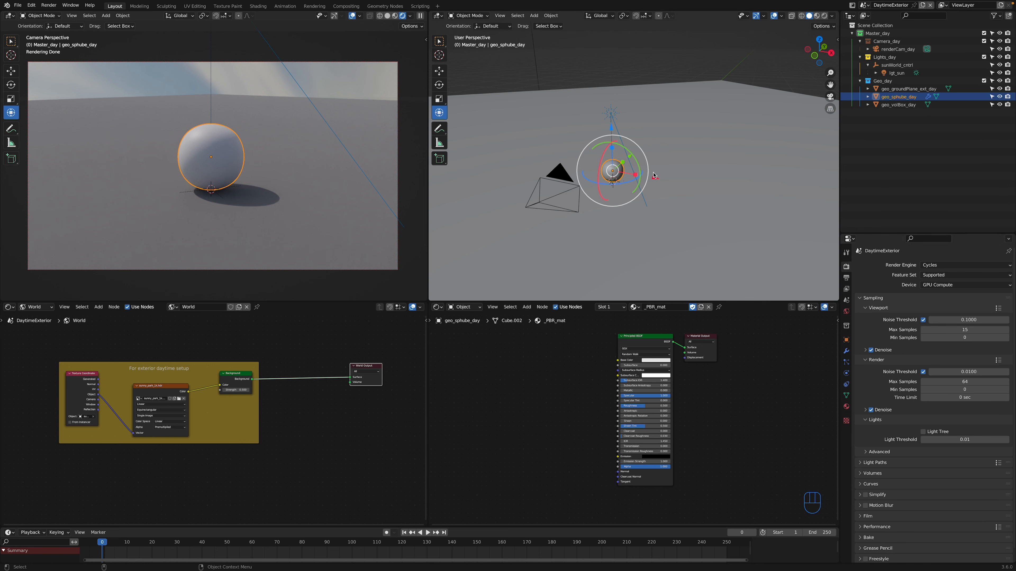
pyautogui.moveTo(657, 181); pyautogui.dragTo(612, 177)
pyautogui.press('super+z')
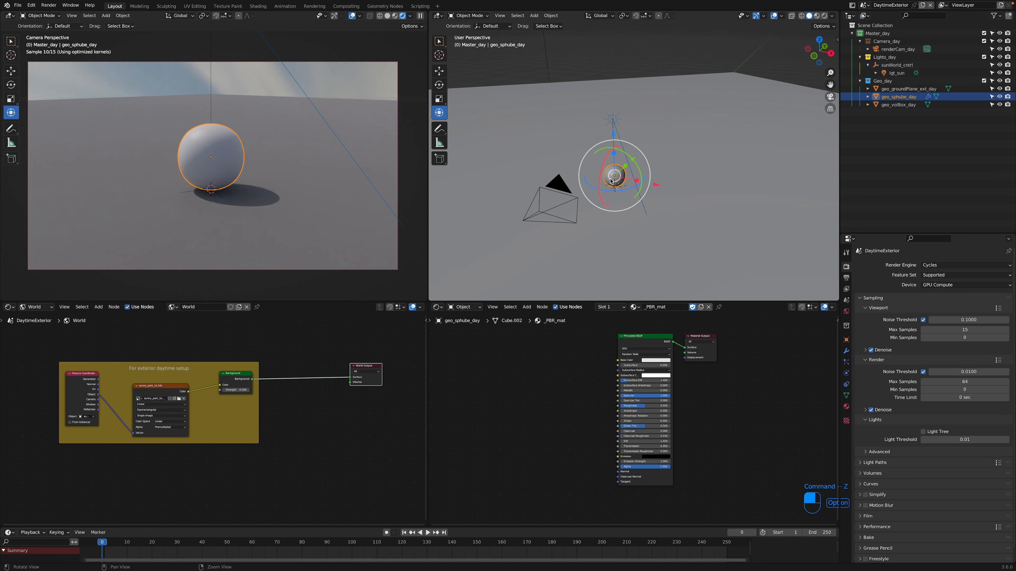
# Preview the solid user-perspective viewport in rendered shading, orbit around the sphere, and return it to solid shading
pyautogui.click(825, 20)
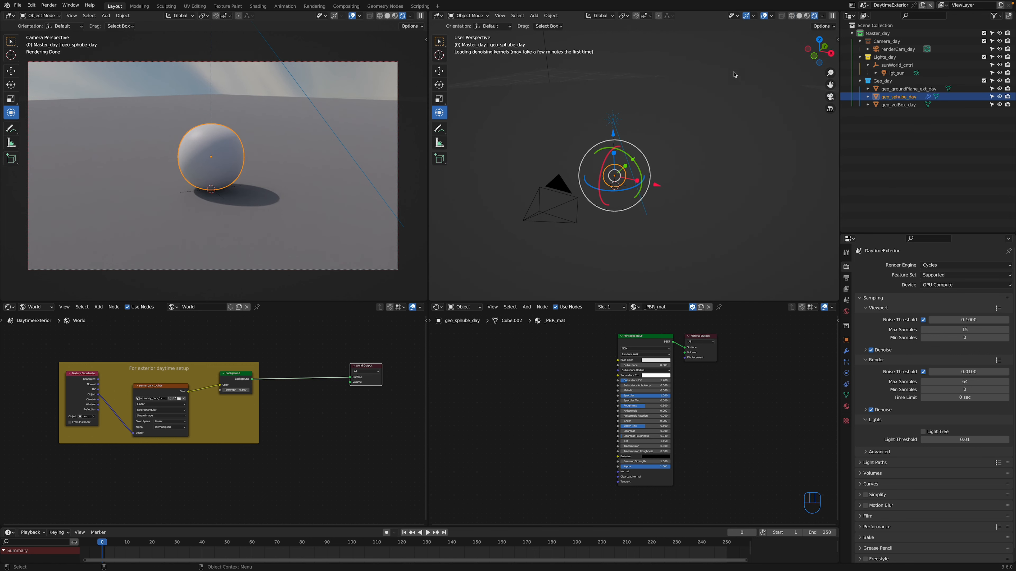
pyautogui.moveTo(595, 161)
pyautogui.keyDown('alt'); pyautogui.mouseDown()
pyautogui.moveTo(587, 159)
pyautogui.moveTo(624, 173)
pyautogui.mouseUp(); pyautogui.keyUp('alt')
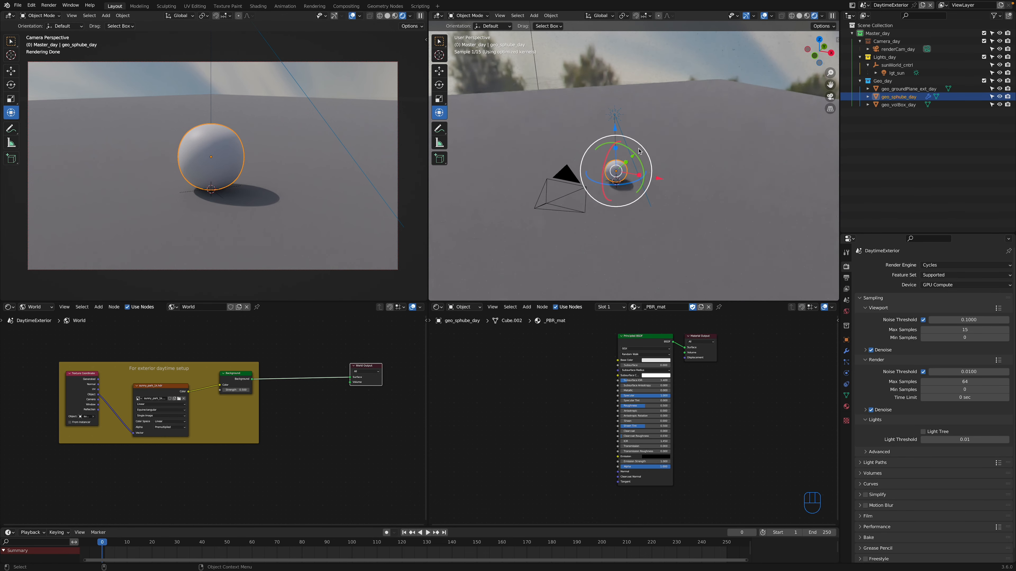
pyautogui.click(799, 17)
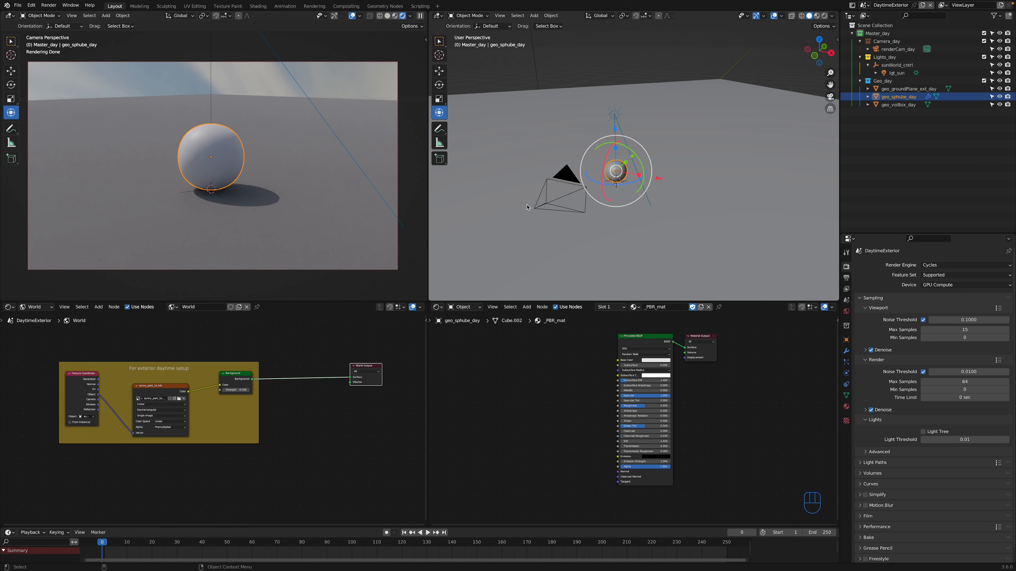
# Set the user-perspective viewport to rendered shading and compare it with viewport denoising off, re-enabling Denoise
pyautogui.click(871, 350)
pyautogui.click(824, 16)
pyautogui.moveTo(640, 162)
pyautogui.mouseDown(button='middle')
pyautogui.moveTo(630, 166)
pyautogui.moveTo(657, 163)
pyautogui.moveTo(632, 164)
pyautogui.mouseUp(button='middle')
pyautogui.click(877, 352)
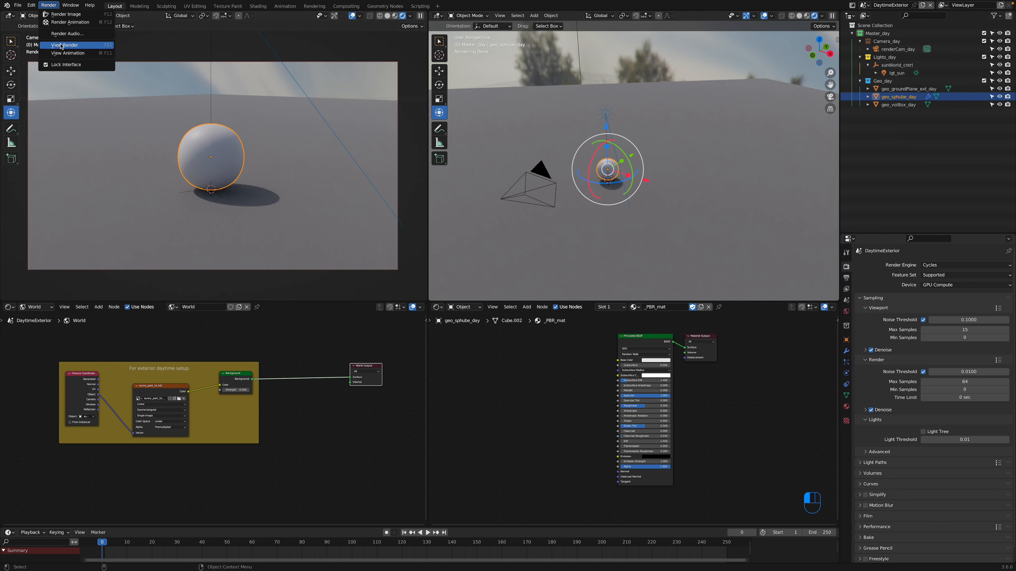
# Render the current frame as an image, and reposition and enlarge the render window
pyautogui.click(64, 23)
pyautogui.moveTo(127, 6); pyautogui.dragTo(249, 125)
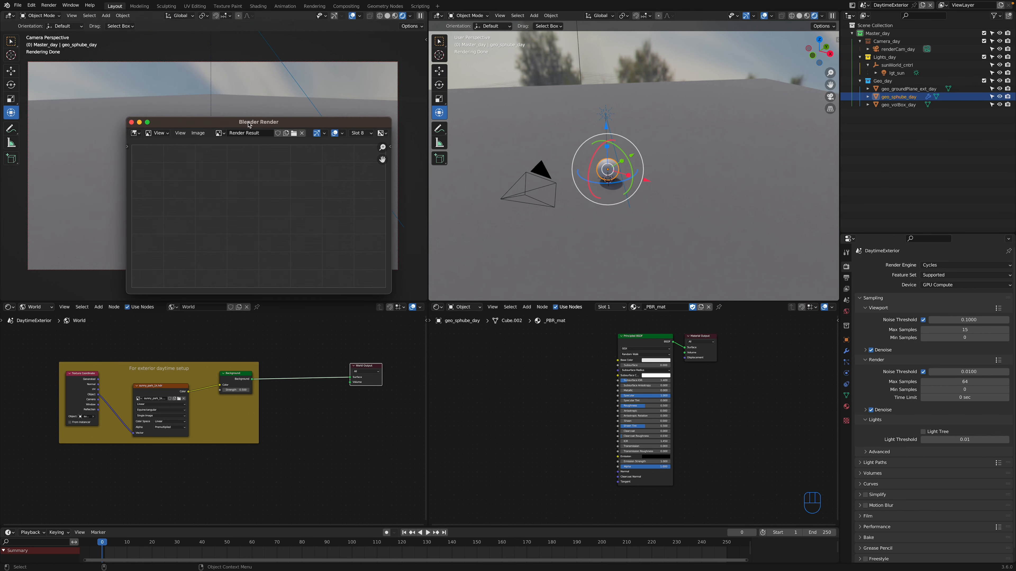
pyautogui.click(48, 5)
pyautogui.click(60, 15)
pyautogui.moveTo(392, 295); pyautogui.dragTo(427, 319)
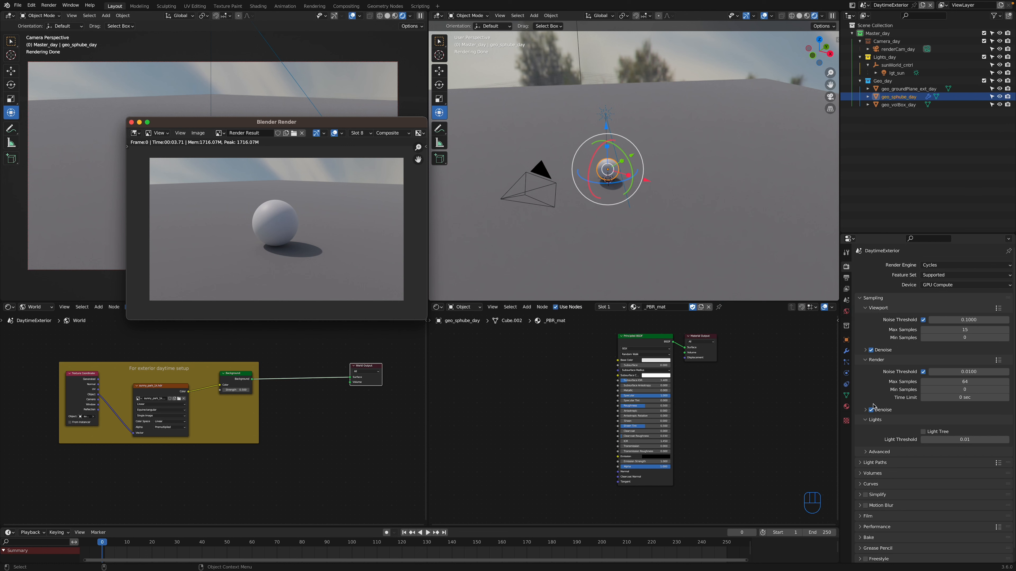
# Close the render window, examine the Light Paths bounce, clamping and caustics settings, and collapse the Light Paths and Sampling settings
pyautogui.click(132, 122)
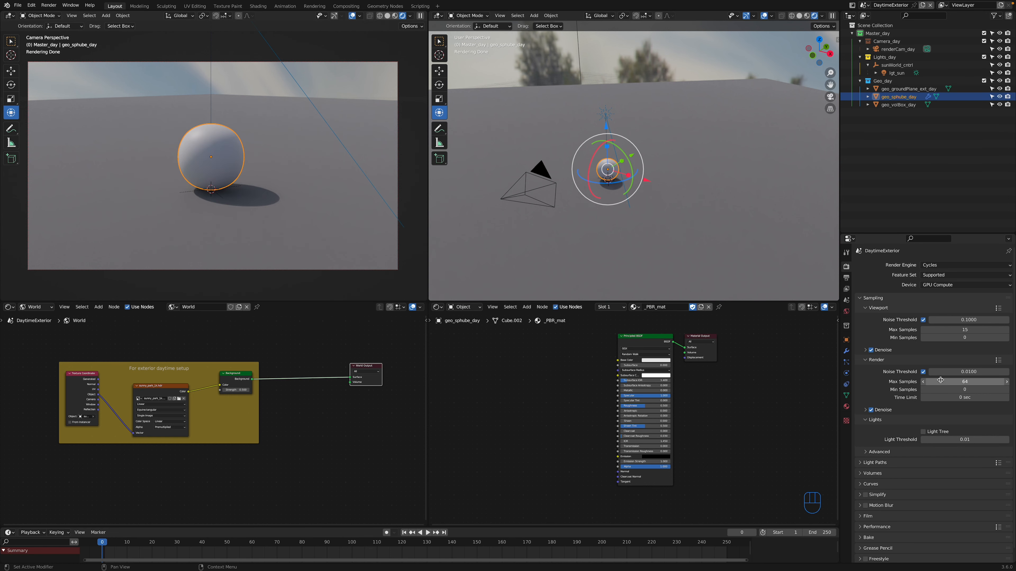
pyautogui.moveTo(715, 389); pyautogui.dragTo(698, 397, button='middle')
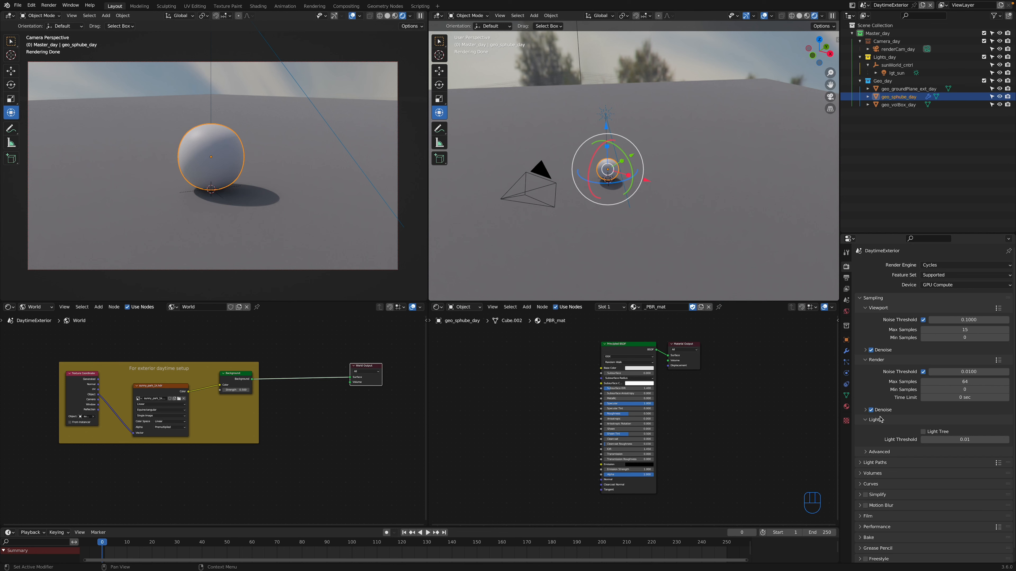
pyautogui.scroll(-1, 887, 442)
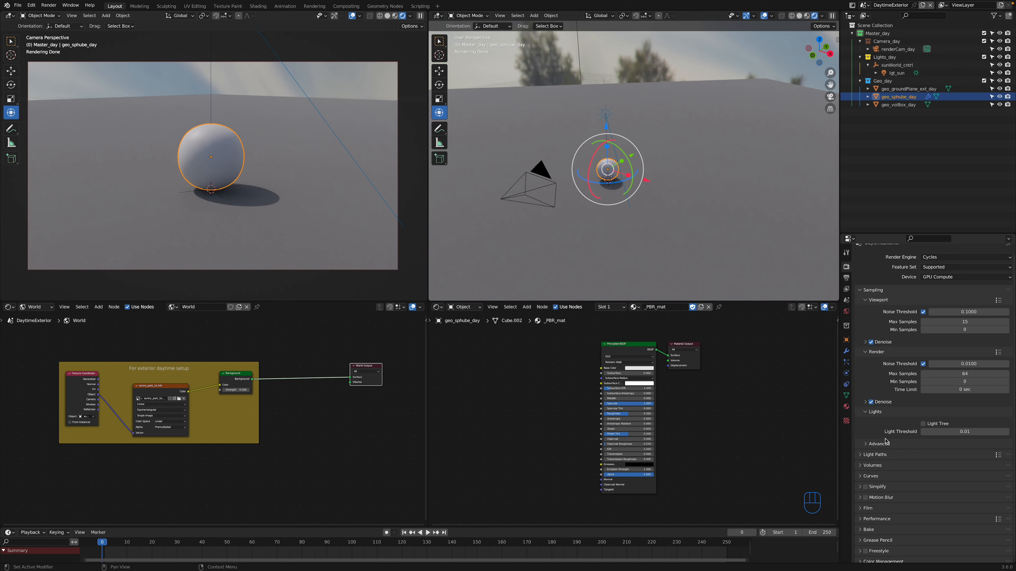
pyautogui.click(874, 451)
pyautogui.scroll(-4, 874, 455)
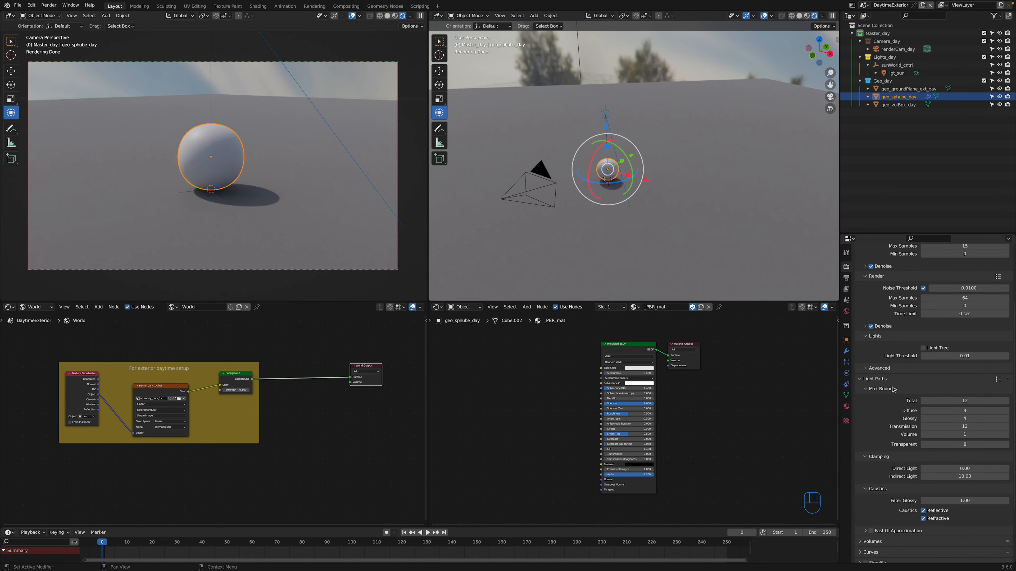
pyautogui.scroll(-1, 964, 402)
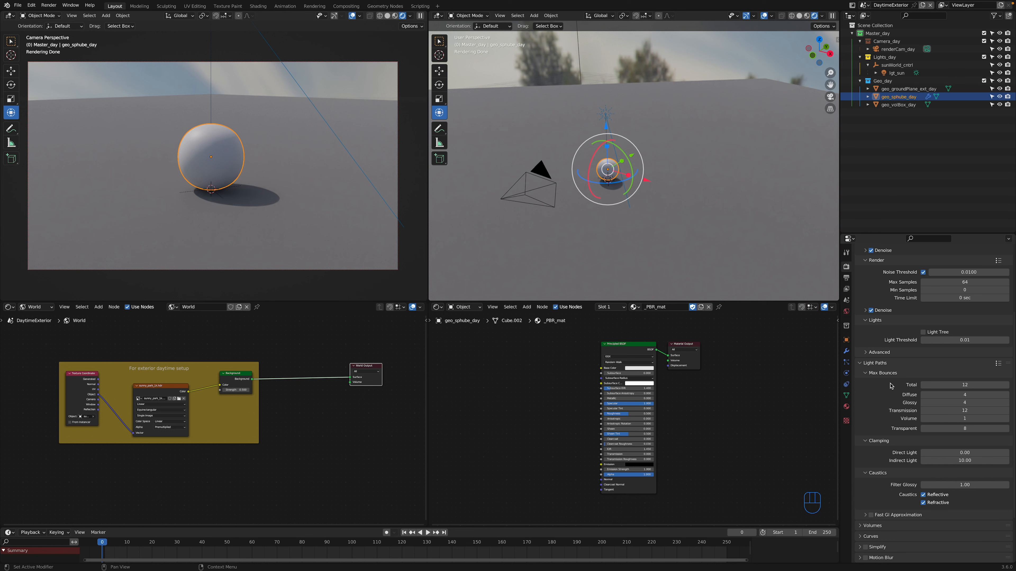
pyautogui.click(871, 364)
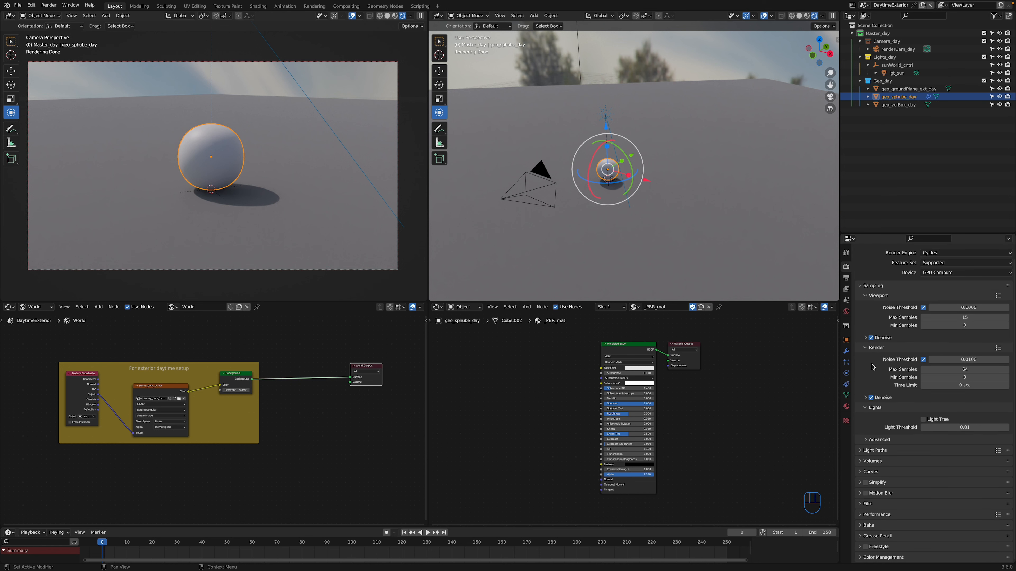
pyautogui.click(874, 286)
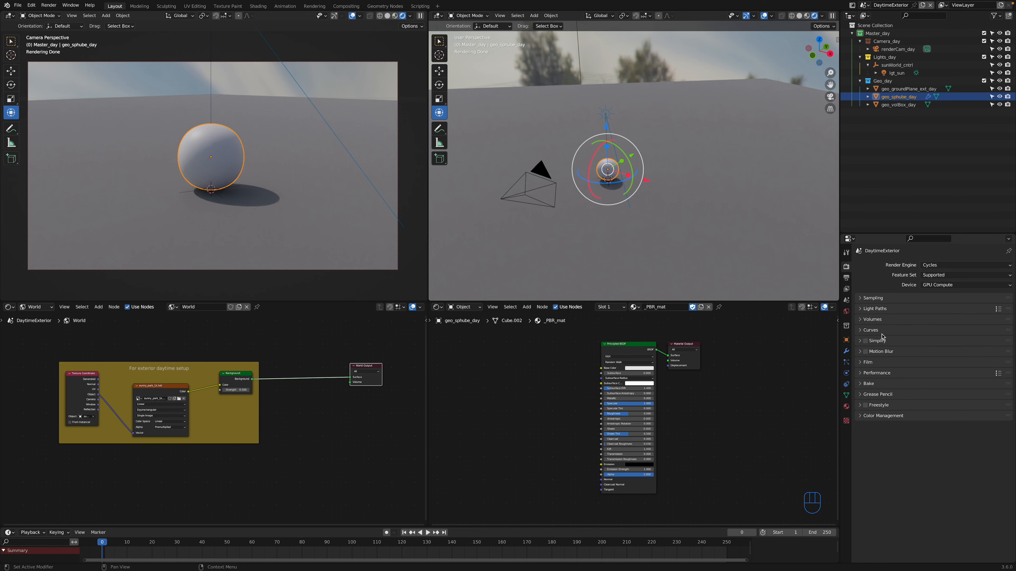
# Expand the Color Management settings and preview the High Contrast look, setting Look back to None
pyautogui.click(872, 415)
pyautogui.click(932, 449)
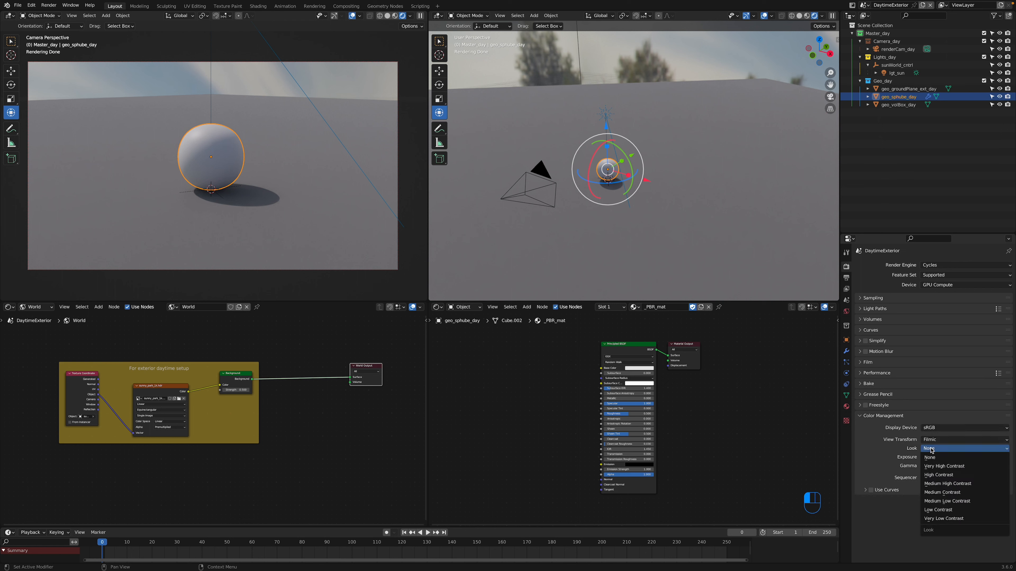
pyautogui.click(939, 475)
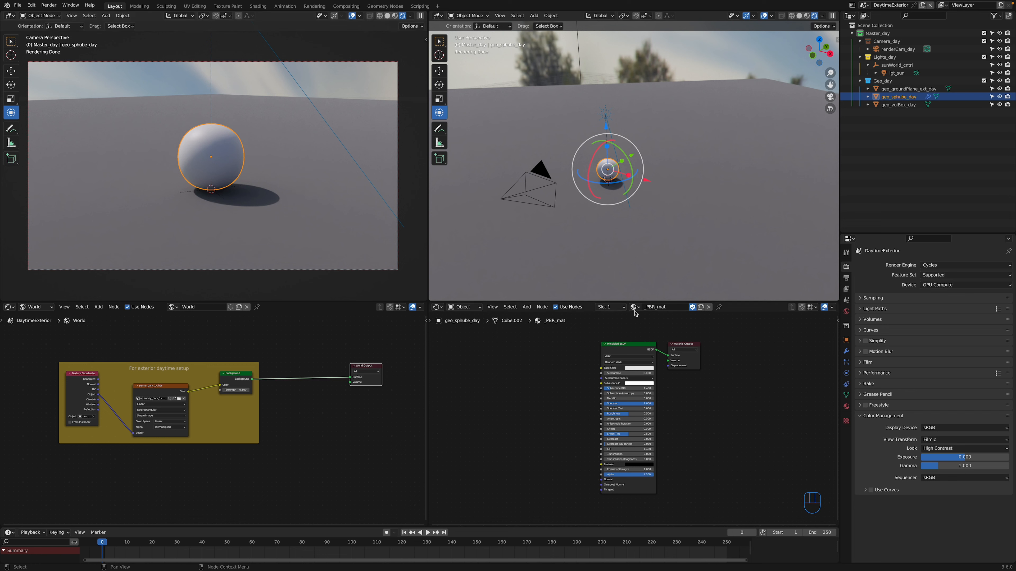
pyautogui.click(940, 449)
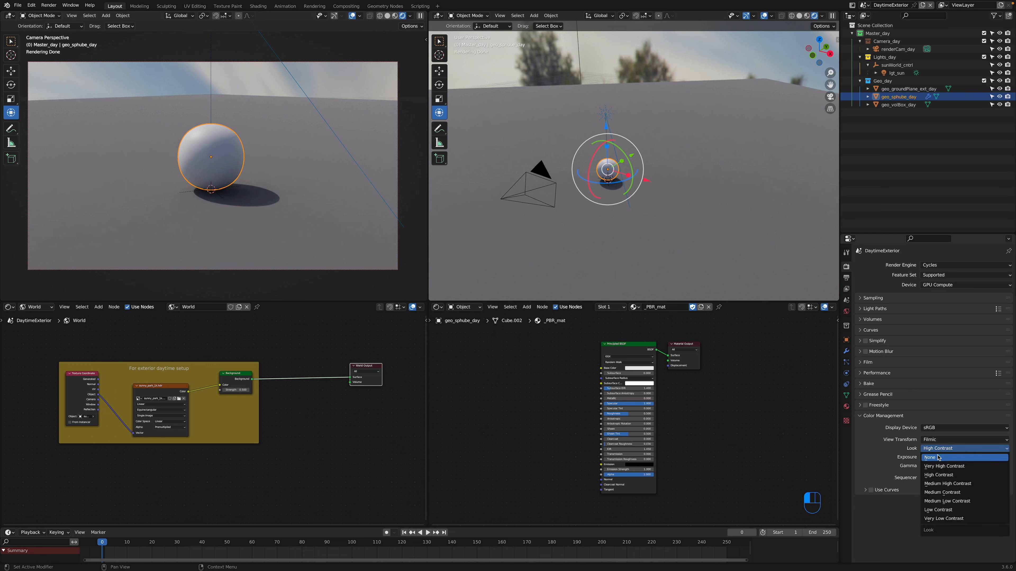
pyautogui.click(939, 457)
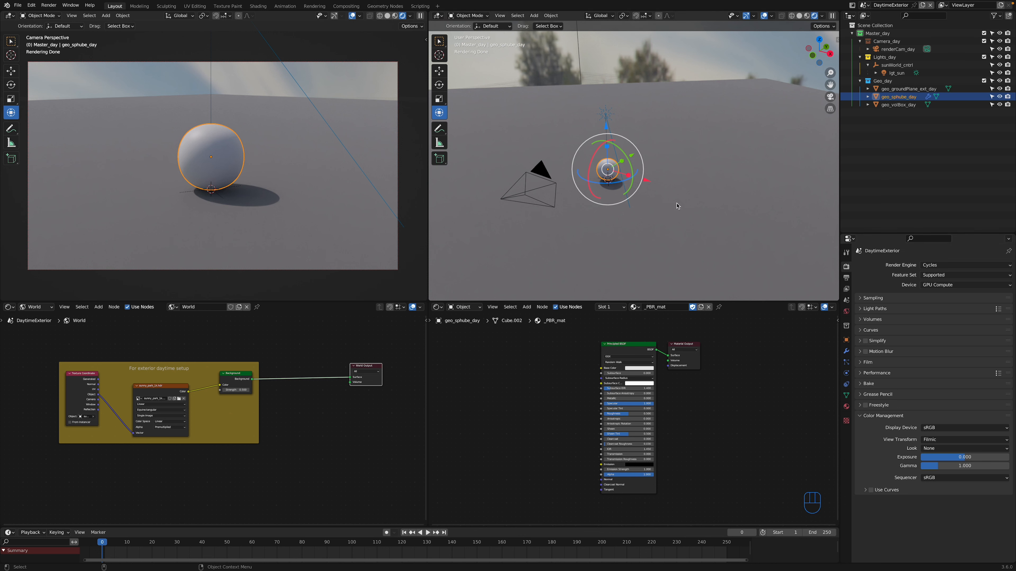
# Show the output properties, reopen the existing render result in an enlarged, repositioned window, and close that window
pyautogui.click(846, 278)
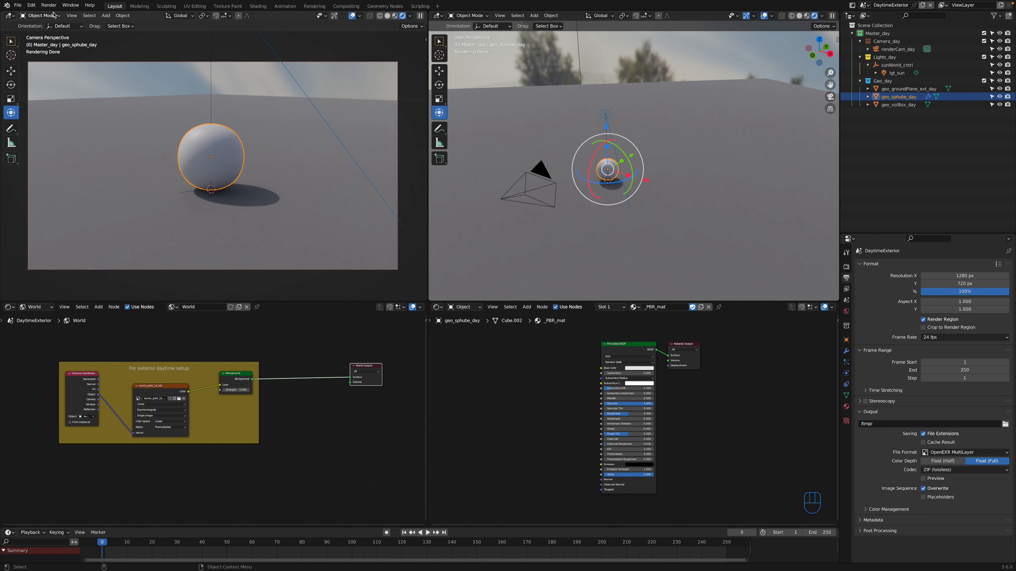
pyautogui.click(49, 4)
pyautogui.click(76, 48)
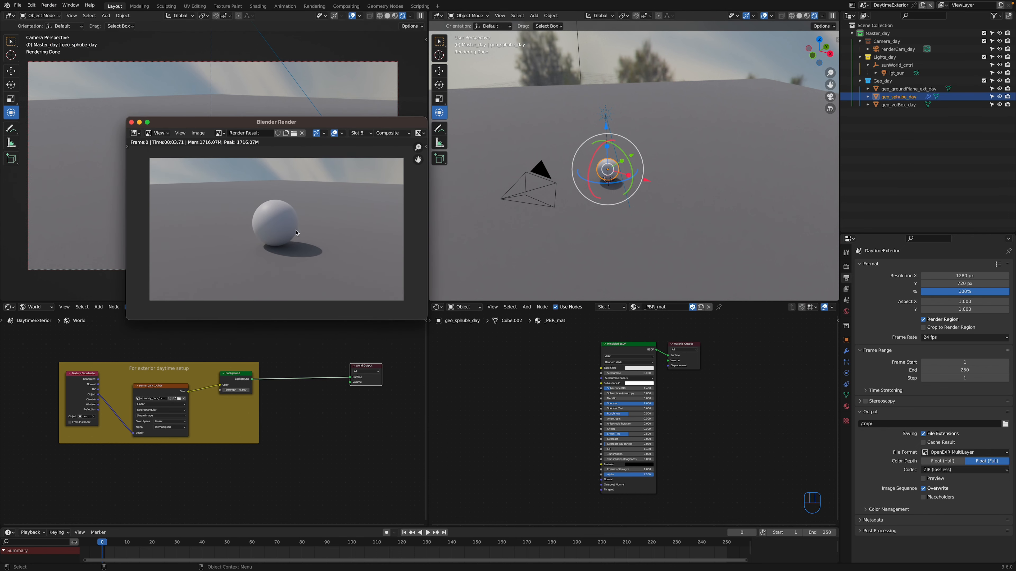
pyautogui.moveTo(425, 317); pyautogui.dragTo(447, 336)
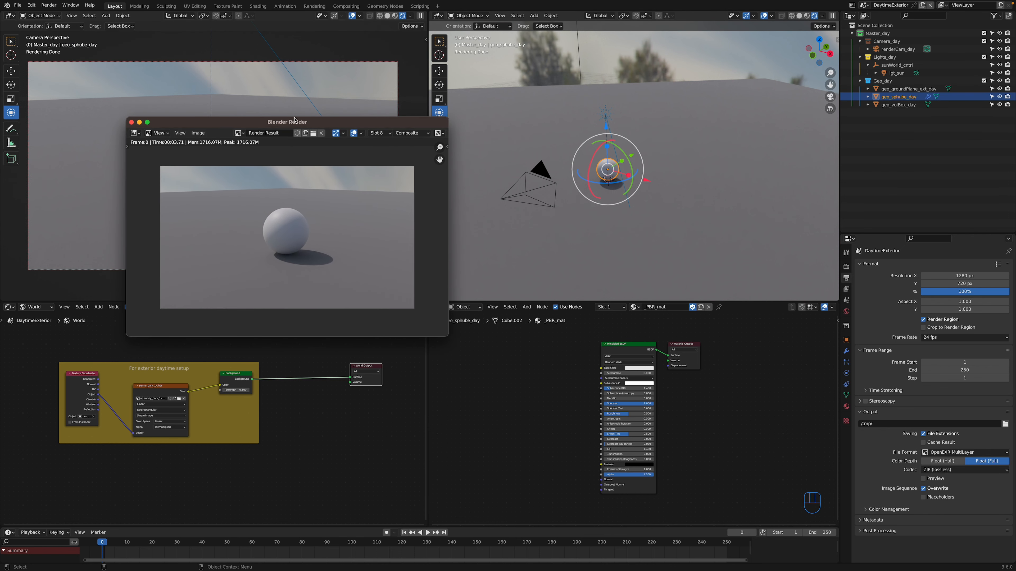
pyautogui.moveTo(292, 125); pyautogui.dragTo(256, 80)
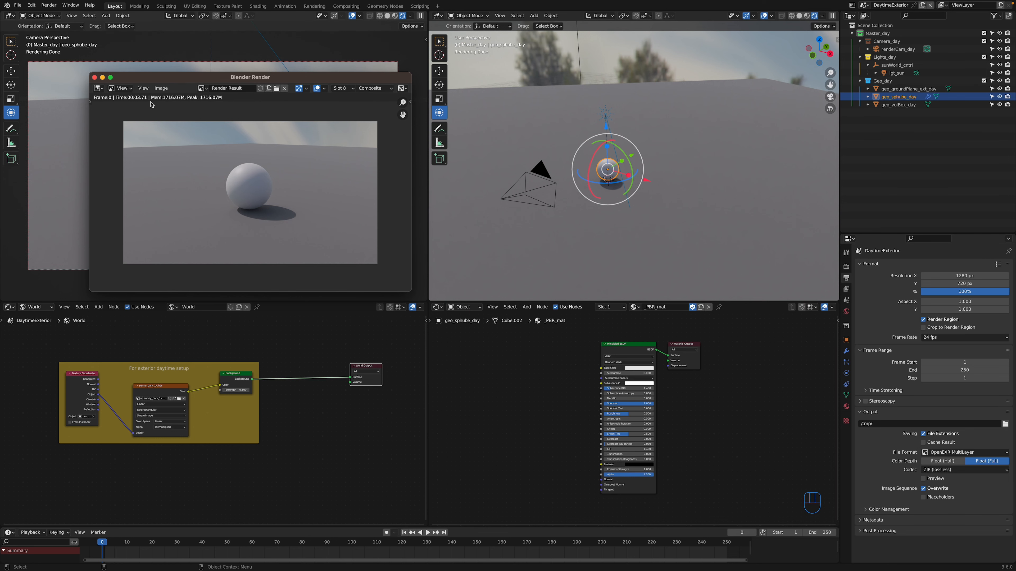
pyautogui.click(102, 77)
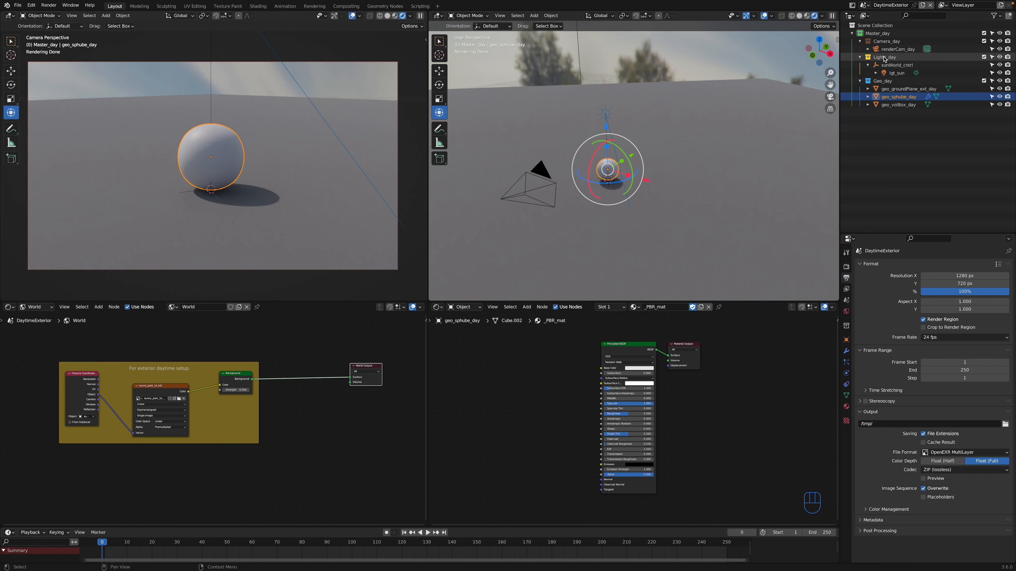
# Assign the yellow color tag to the Lights_day collection in the outliner
pyautogui.rightClick(885, 59)
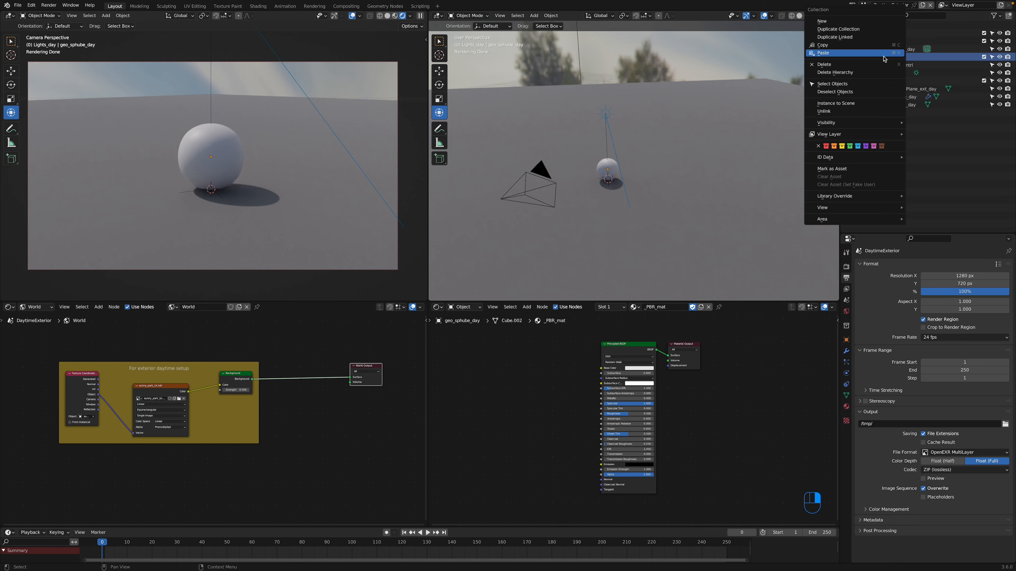
pyautogui.click(842, 146)
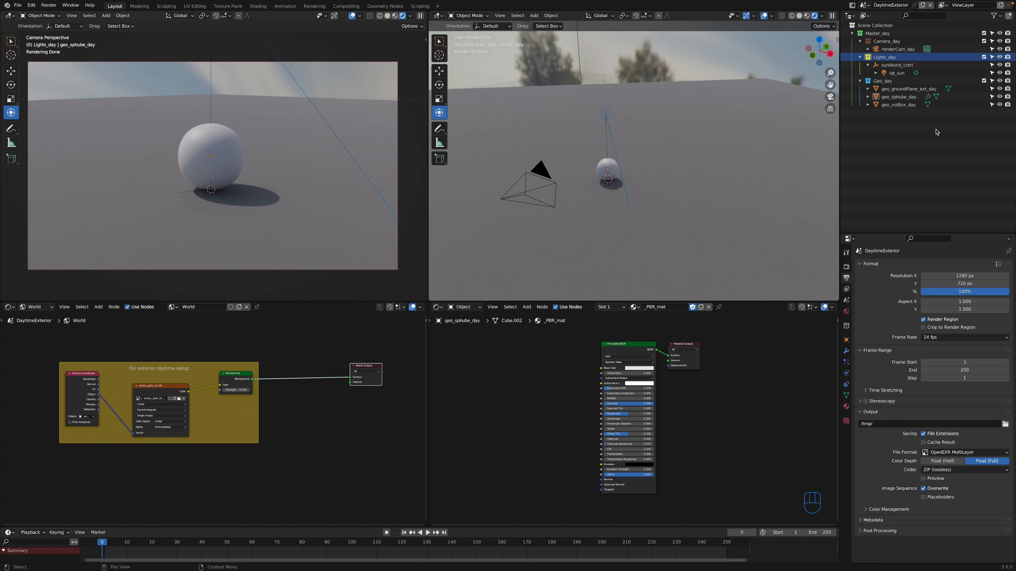
# Select renderCam_day, set the user-perspective viewport to solid shading, and show the camera's lens properties
pyautogui.click(892, 49)
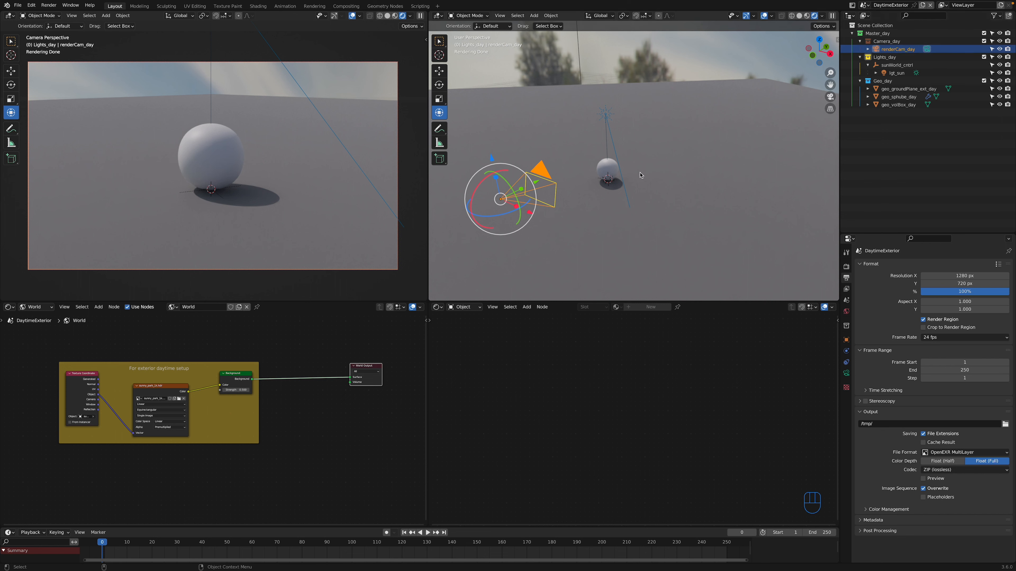
pyautogui.moveTo(581, 193); pyautogui.dragTo(570, 175, button='middle')
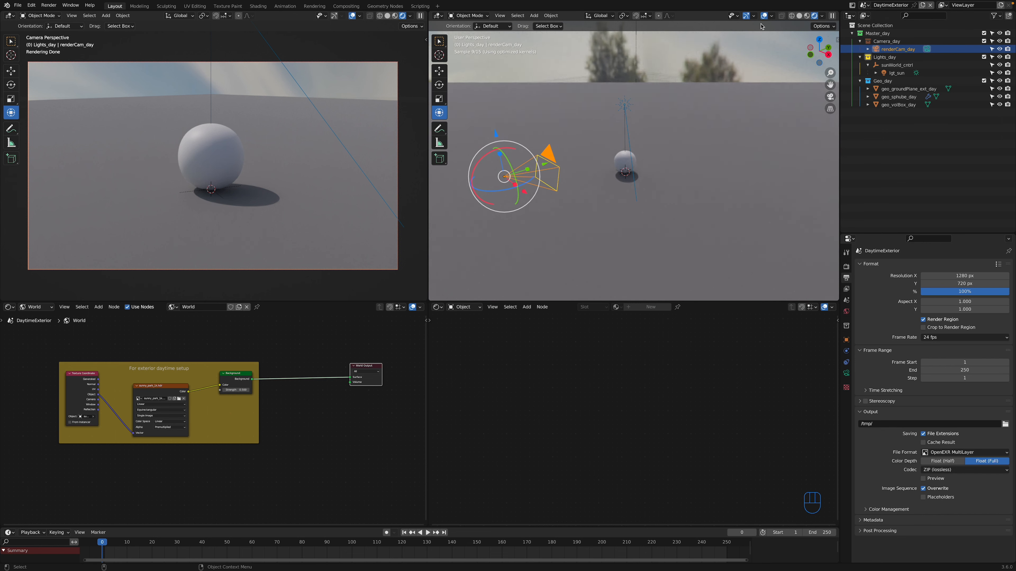
pyautogui.click(799, 16)
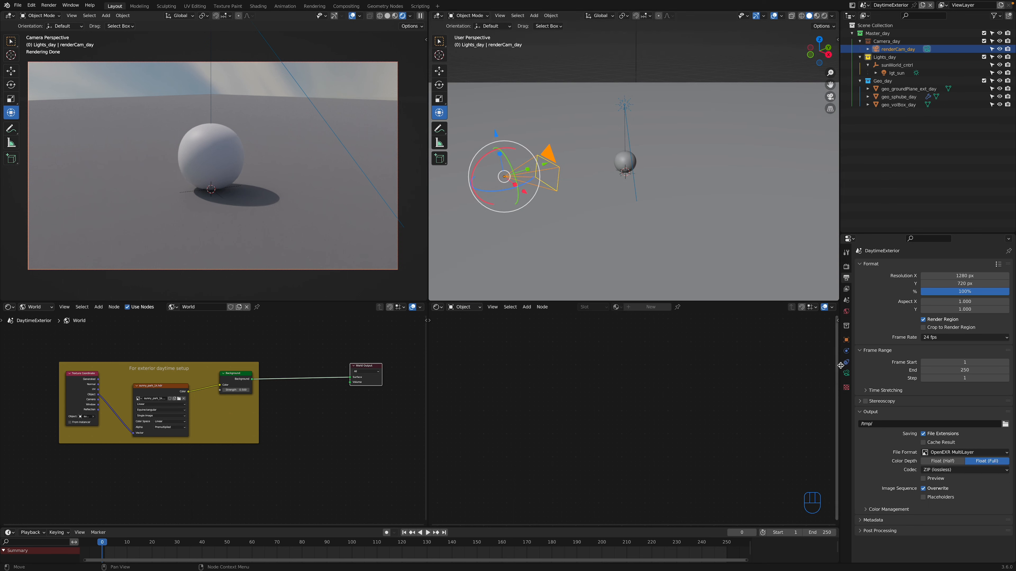
pyautogui.click(846, 373)
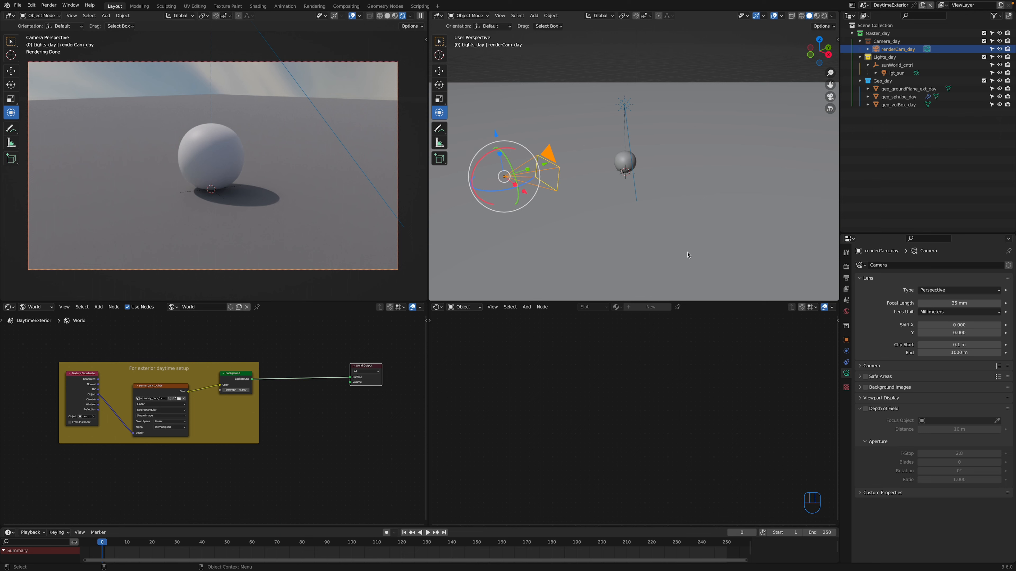
# Examine the lgt_sun light's settings and nodes, and select the sunWorld_cntrl empty
pyautogui.click(897, 73)
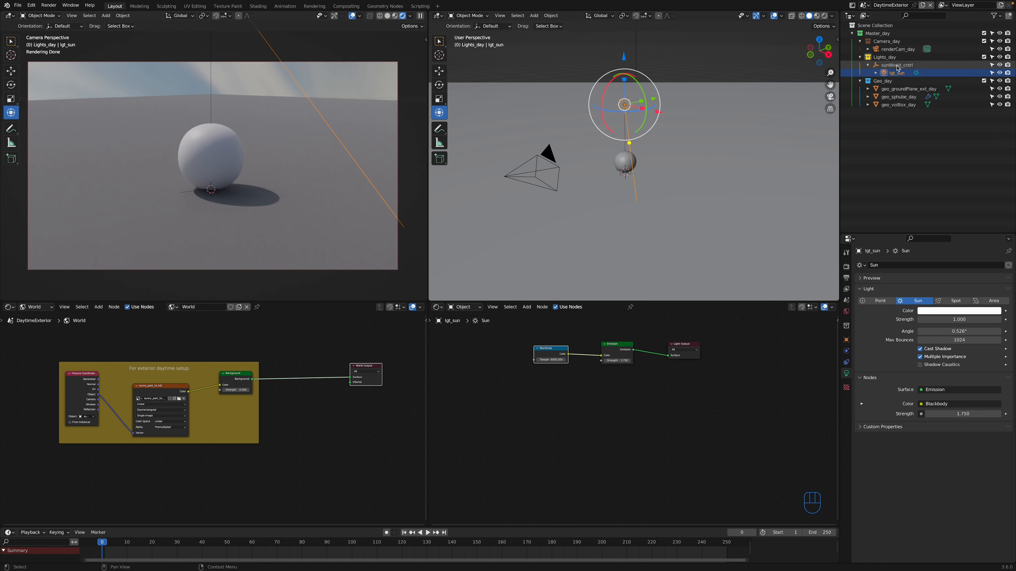
pyautogui.click(898, 66)
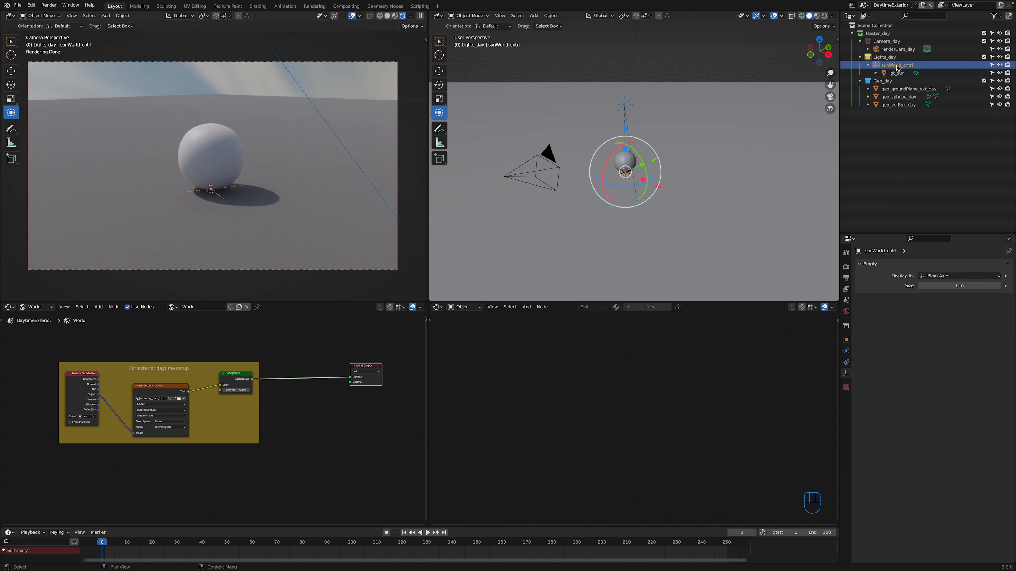
# Set the user-perspective viewport to rendered shading and hide lgt_sun in the viewports
pyautogui.click(824, 16)
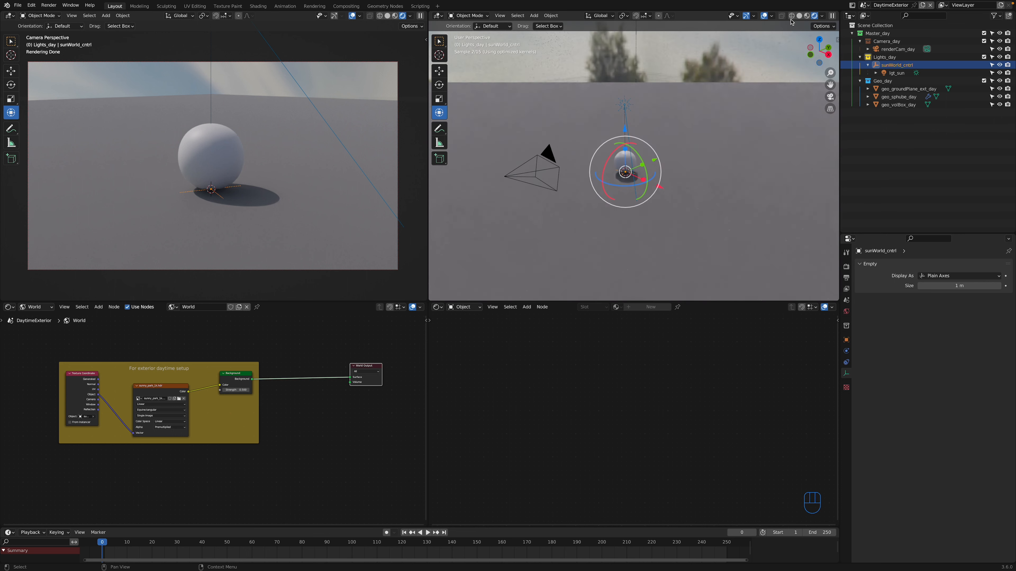
pyautogui.scroll(-3, 600, 161)
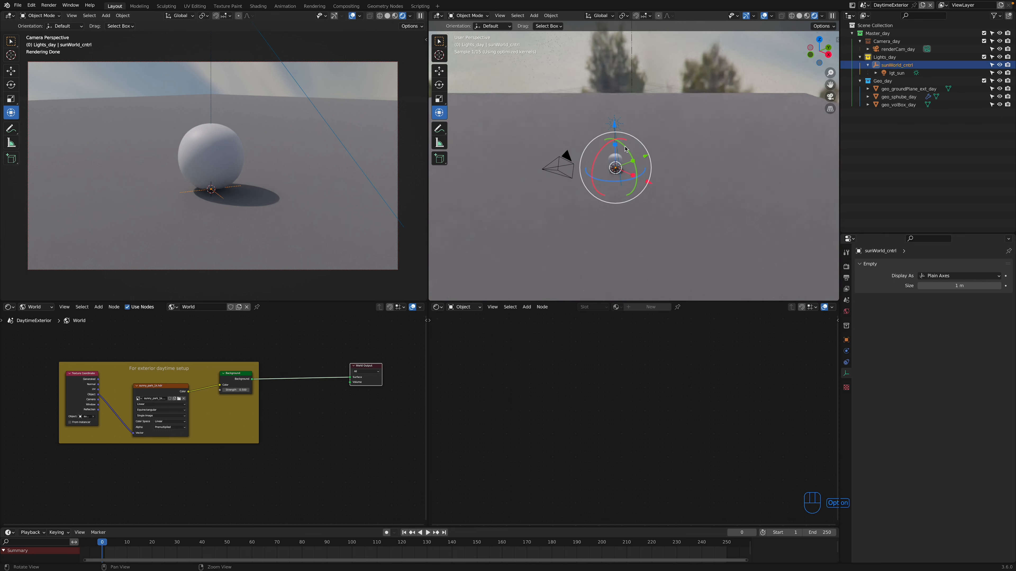
pyautogui.keyDown('alt'); pyautogui.moveTo(606, 159); pyautogui.dragTo(615, 146); pyautogui.keyUp('alt')
pyautogui.scroll(2, 616, 145)
pyautogui.keyDown('alt'); pyautogui.moveTo(616, 145); pyautogui.dragTo(615, 153, button='middle'); pyautogui.keyUp('alt')
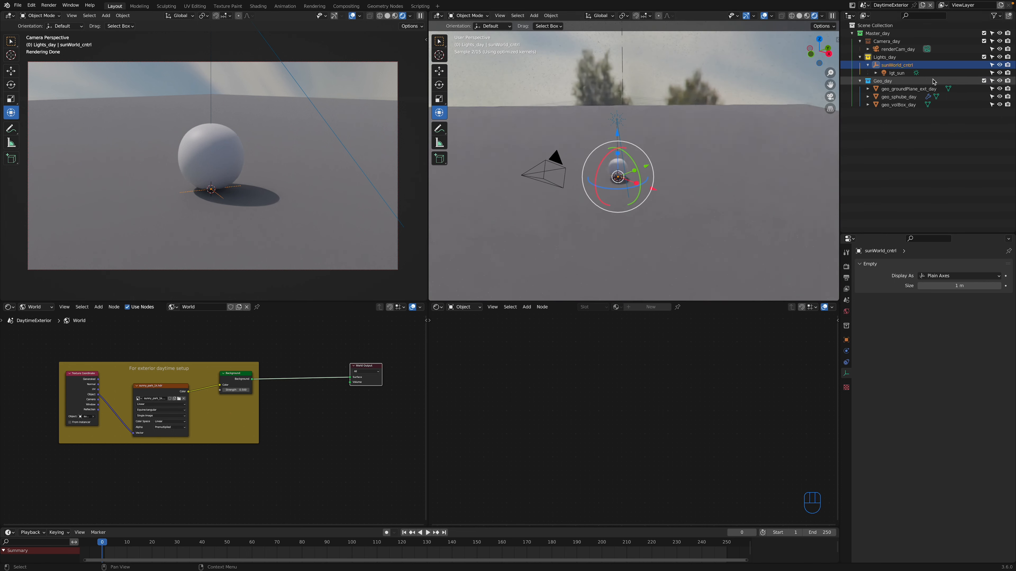
pyautogui.click(1000, 73)
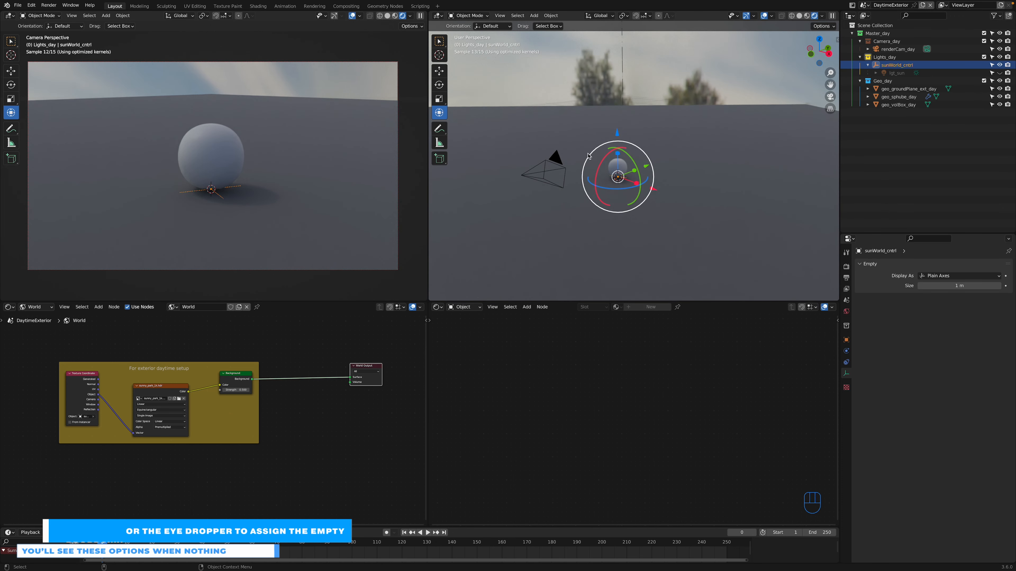
# Try moving the sunWorld_cntrl empty down about 1.97 m to test its effect on the environment, and undo the move
pyautogui.moveTo(611, 174)
pyautogui.keyDown('alt'); pyautogui.mouseDown(button='middle')
pyautogui.moveTo(614, 200)
pyautogui.moveTo(619, 185)
pyautogui.mouseUp(button='middle'); pyautogui.keyUp('alt')
pyautogui.moveTo(597, 137); pyautogui.dragTo(609, 170, button='middle')
pyautogui.scroll(3, 609, 170)
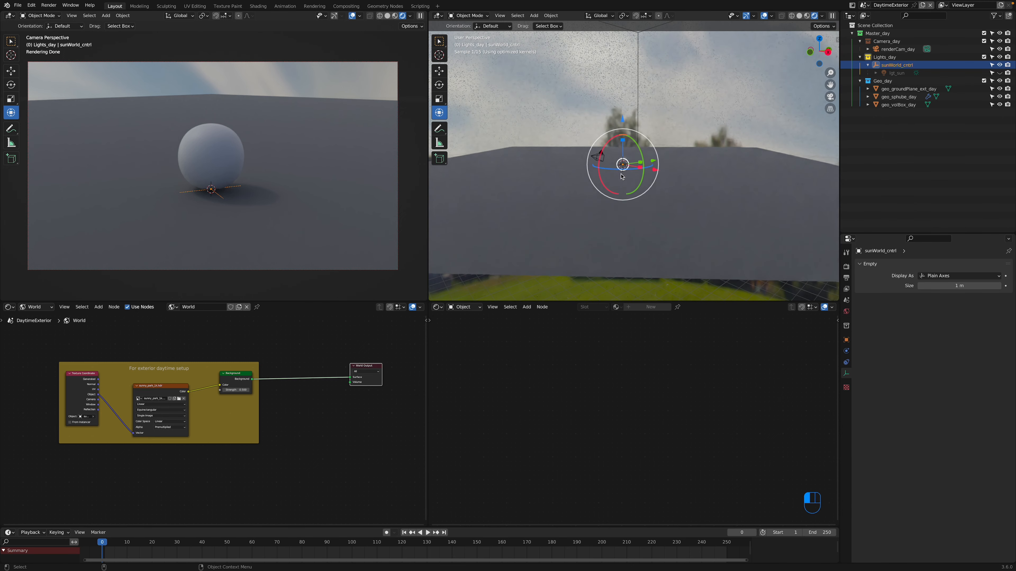
pyautogui.moveTo(622, 161); pyautogui.dragTo(624, 170)
pyautogui.scroll(2, 625, 168)
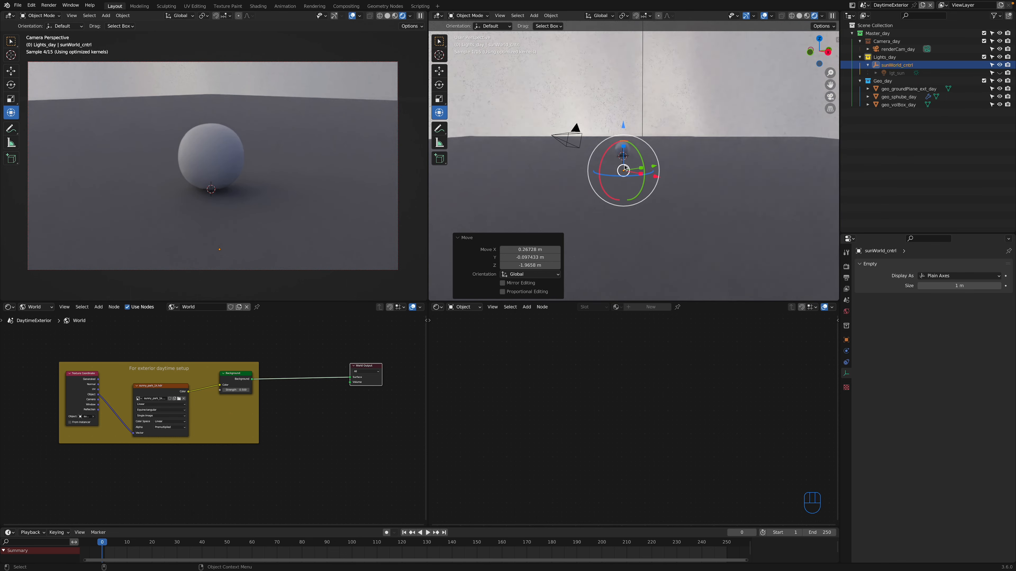
pyautogui.press('super+z')
pyautogui.keyDown('alt'); pyautogui.moveTo(625, 168); pyautogui.dragTo(584, 168, button='middle'); pyautogui.keyUp('alt')
pyautogui.scroll(4, 583, 168)
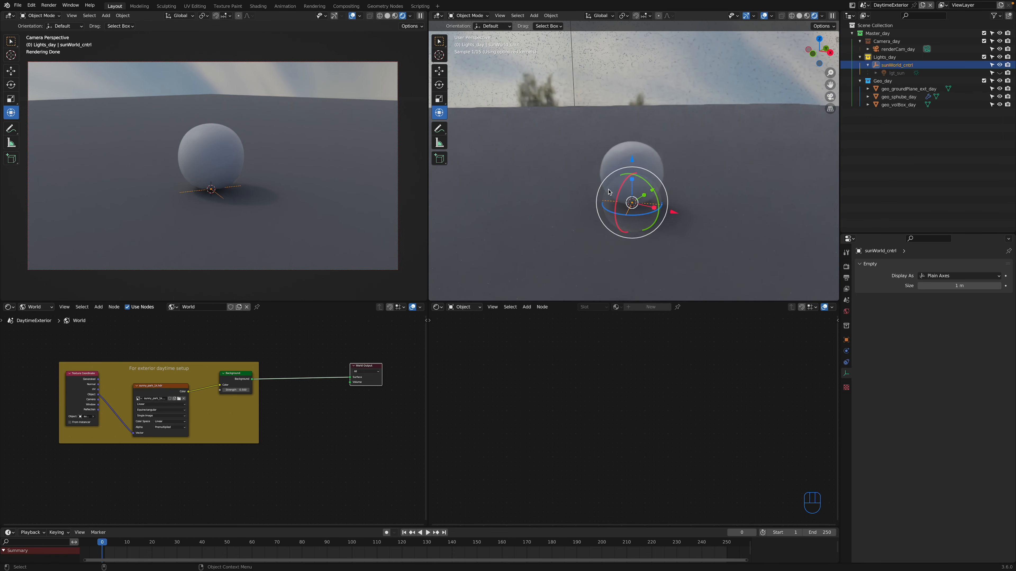
pyautogui.keyDown('alt'); pyautogui.moveTo(676, 164); pyautogui.dragTo(704, 164, button='middle'); pyautogui.keyUp('alt')
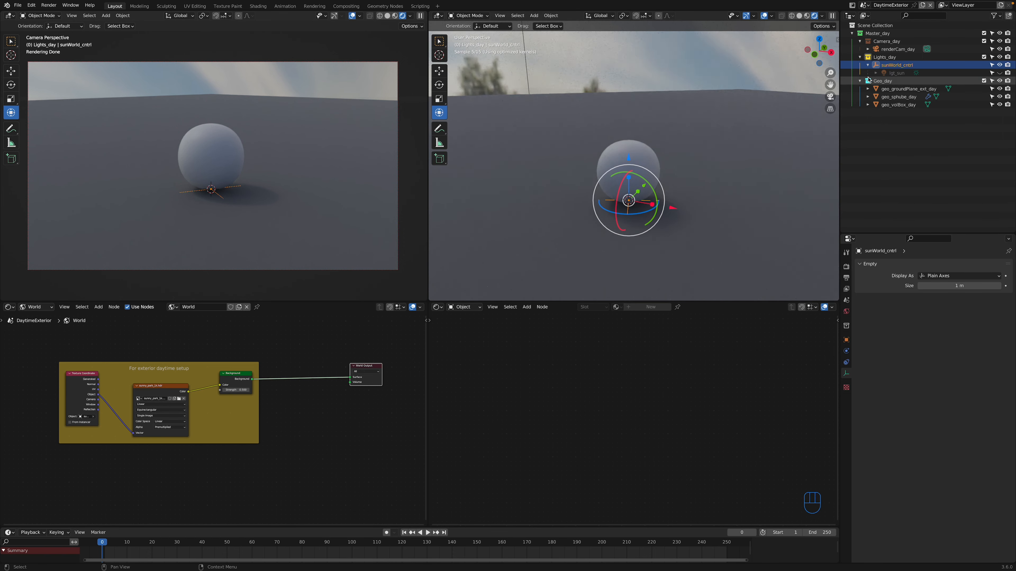
# Unhide lgt_sun and view it alone by disconnecting the Background node from World Output, reconnecting Background to the Surface input
pyautogui.moveTo(352, 380); pyautogui.dragTo(340, 404)
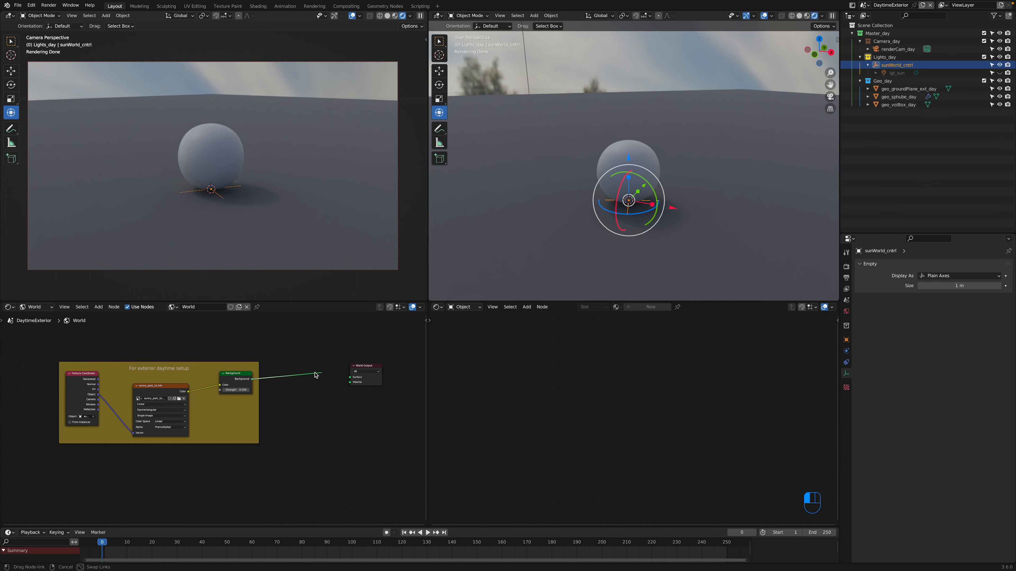
pyautogui.click(999, 73)
pyautogui.click(984, 80)
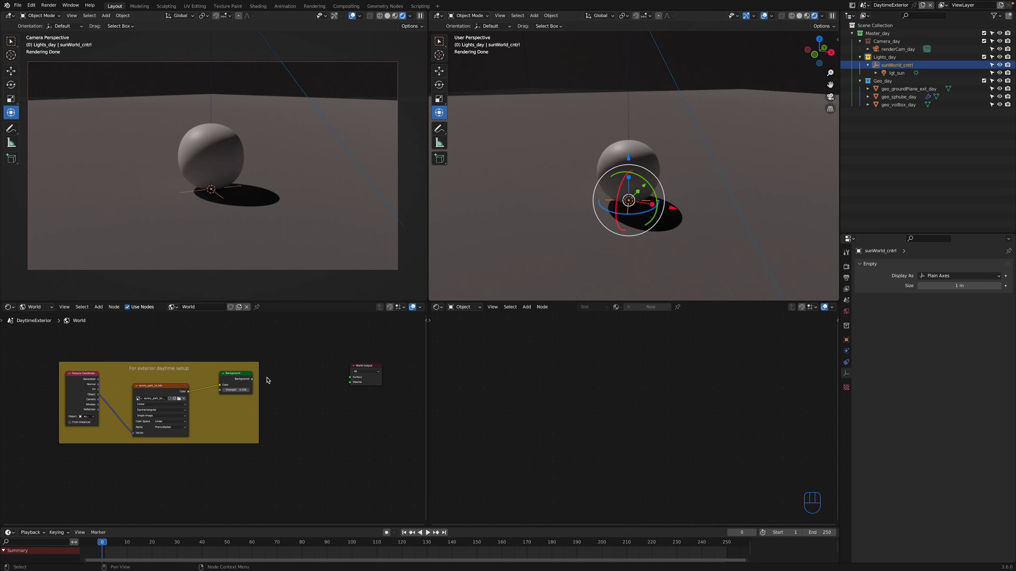
pyautogui.moveTo(252, 379); pyautogui.dragTo(350, 377)
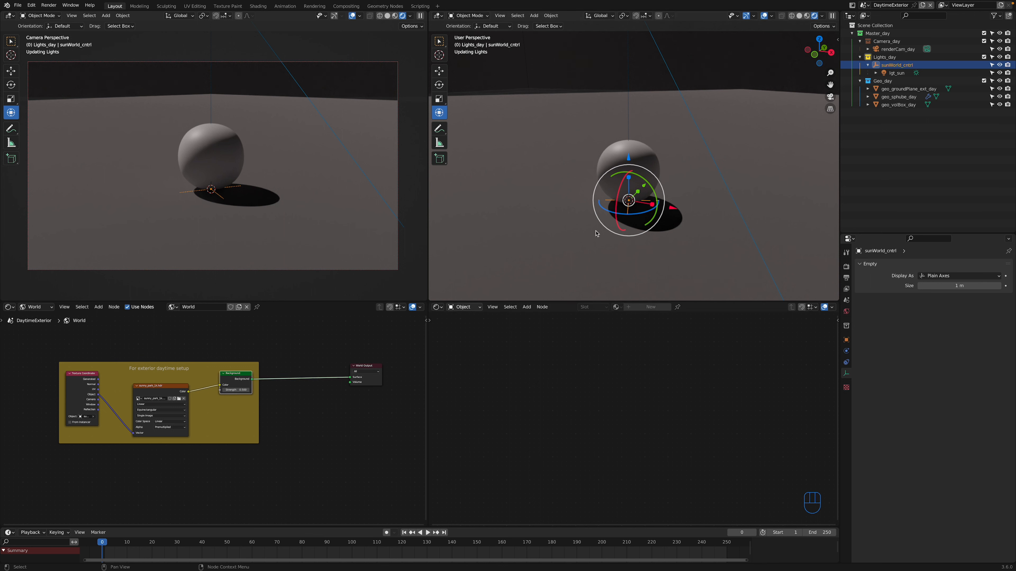
# Try rotating the sunWorld_cntrl empty about its Z axis to test its effect on the environment, and undo the rotation
pyautogui.keyDown('alt'); pyautogui.moveTo(637, 190); pyautogui.dragTo(618, 193); pyautogui.keyUp('alt')
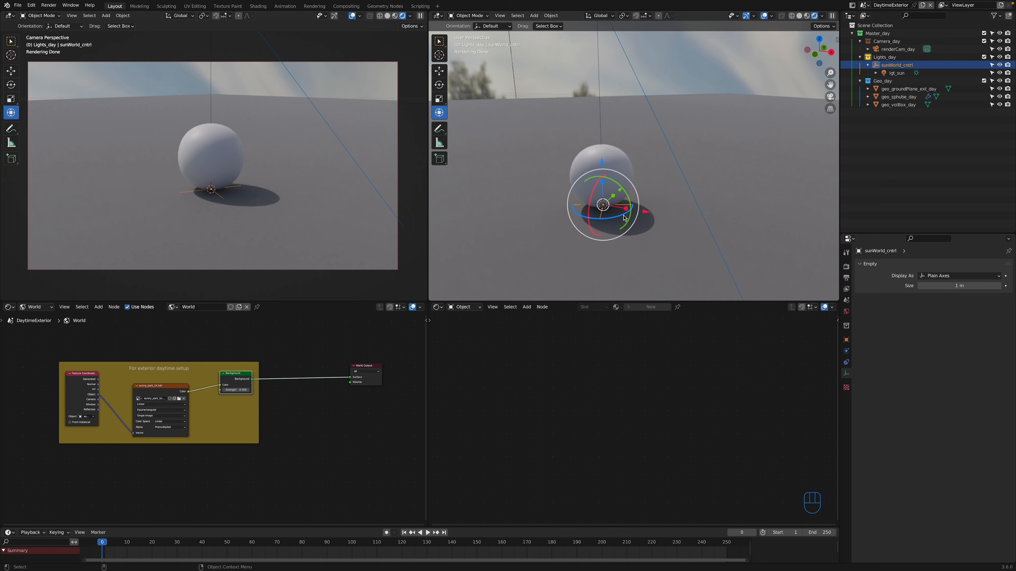
pyautogui.moveTo(623, 218)
pyautogui.mouseDown()
pyautogui.moveTo(583, 220)
pyautogui.moveTo(616, 225)
pyautogui.moveTo(637, 210)
pyautogui.moveTo(599, 223)
pyautogui.moveTo(613, 203)
pyautogui.mouseUp()
pyautogui.press('super+z')
# Examine the daytime exterior world nodes, from Texture Coordinate and the sunny_park image through Background to World Output
pyautogui.moveTo(111, 382); pyautogui.dragTo(148, 375, button='middle')
pyautogui.scroll(3, 148, 373)
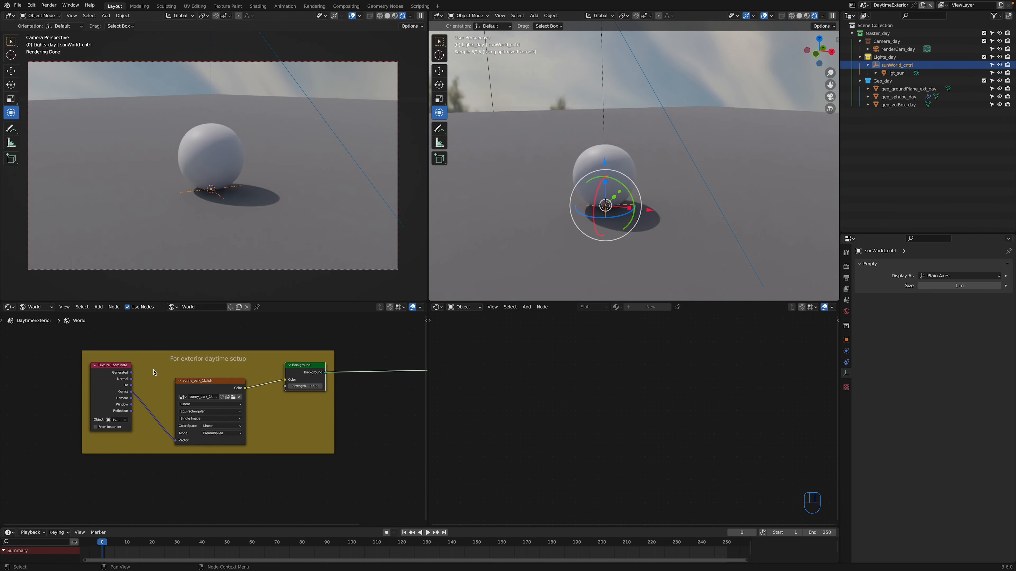
pyautogui.moveTo(214, 363); pyautogui.dragTo(191, 364, button='middle')
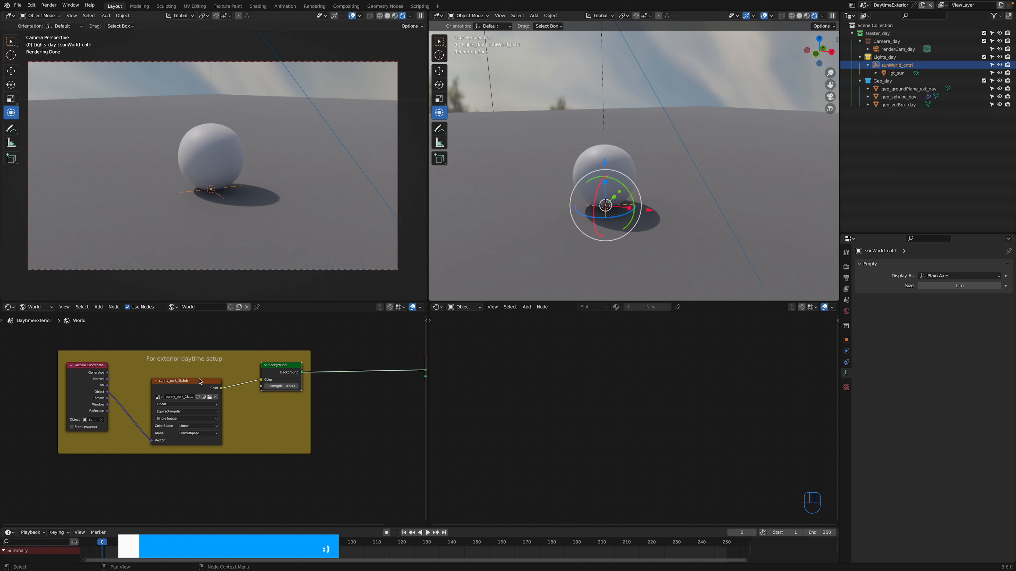
pyautogui.moveTo(253, 373); pyautogui.dragTo(198, 375, button='middle')
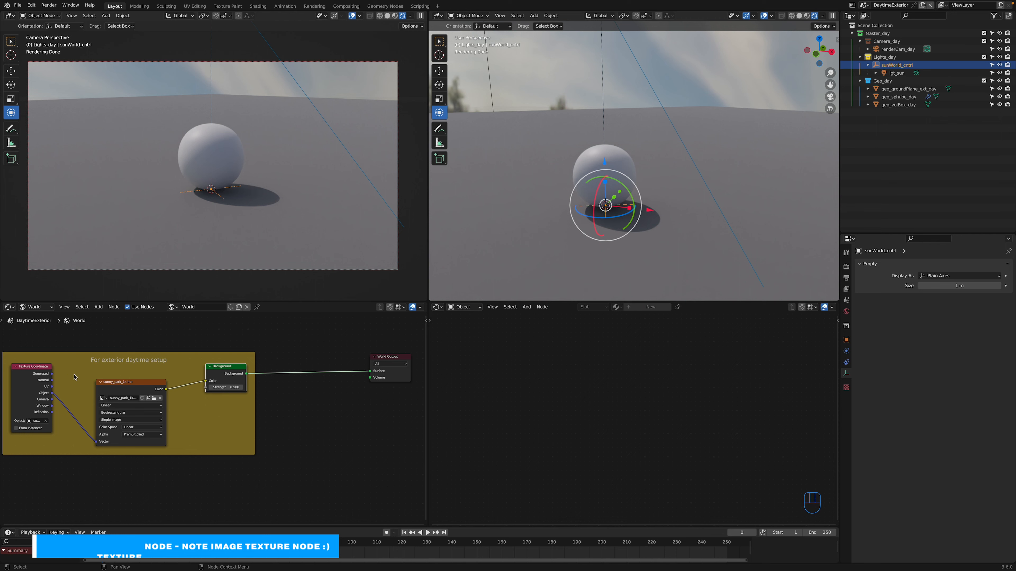
pyautogui.moveTo(55, 398); pyautogui.dragTo(136, 388, button='middle')
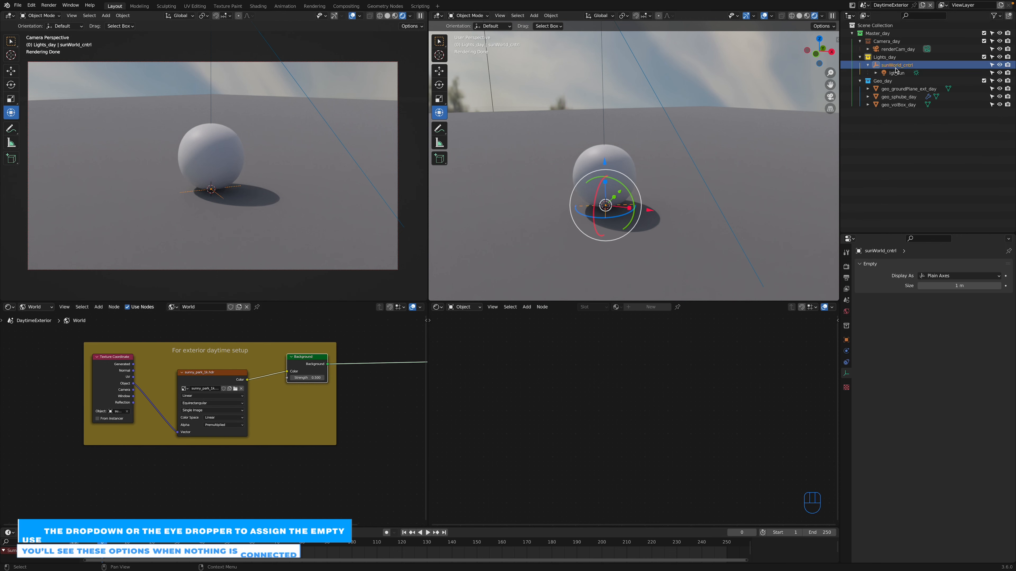
pyautogui.moveTo(289, 347); pyautogui.dragTo(266, 358, button='middle')
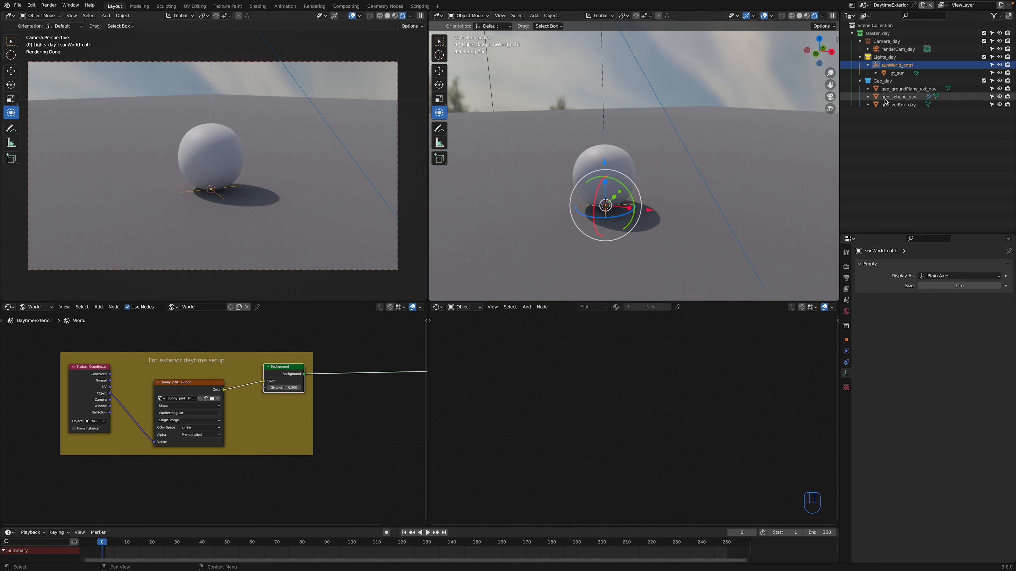
# Select geo_groundPlane_ext_day, and look over the ground plane and the object types available to add
pyautogui.click(891, 88)
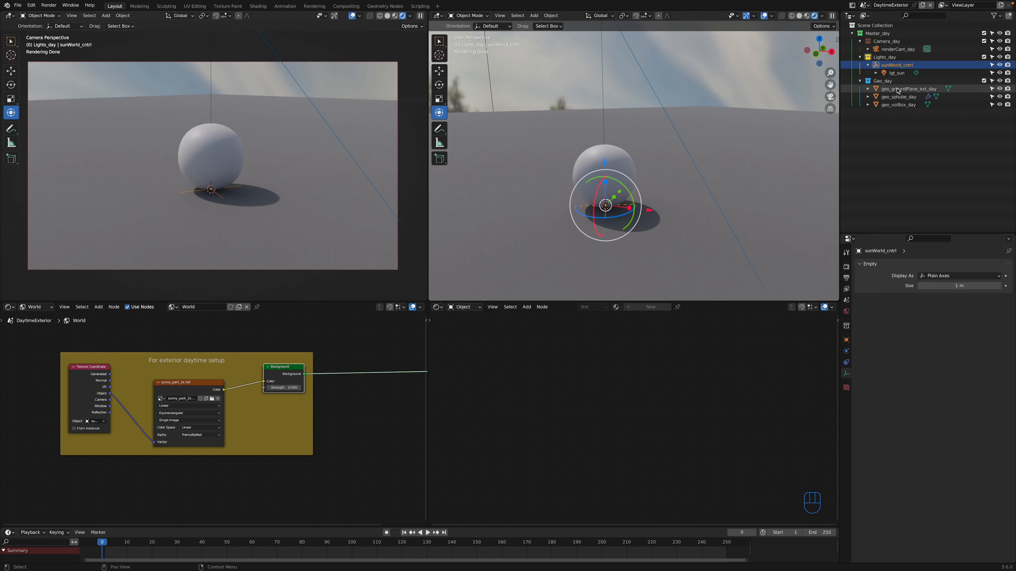
pyautogui.moveTo(657, 140); pyautogui.dragTo(620, 172, button='middle')
pyautogui.hotkey('shift', 'a')
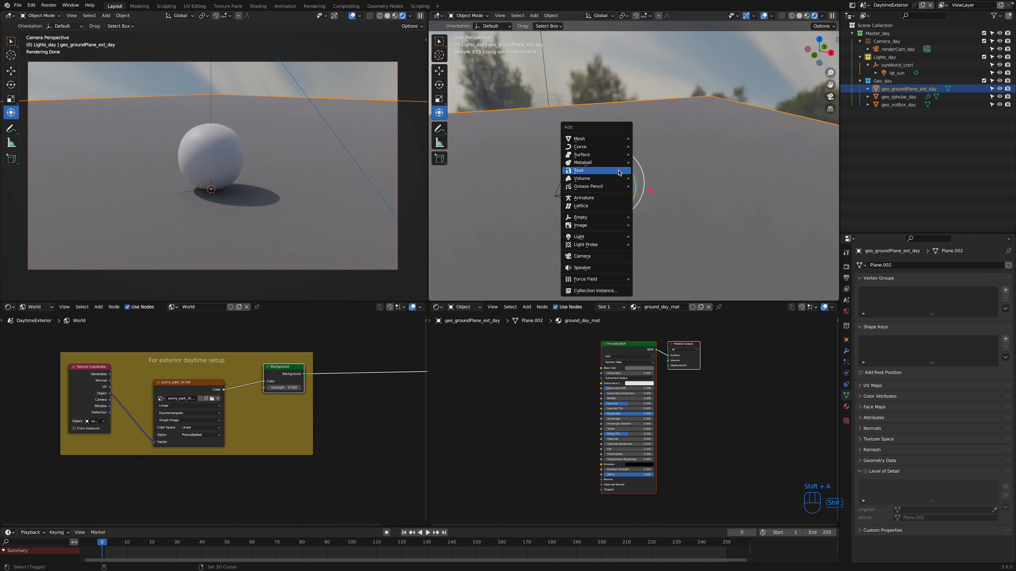
pyautogui.moveTo(614, 141)
pyautogui.press('Escape')
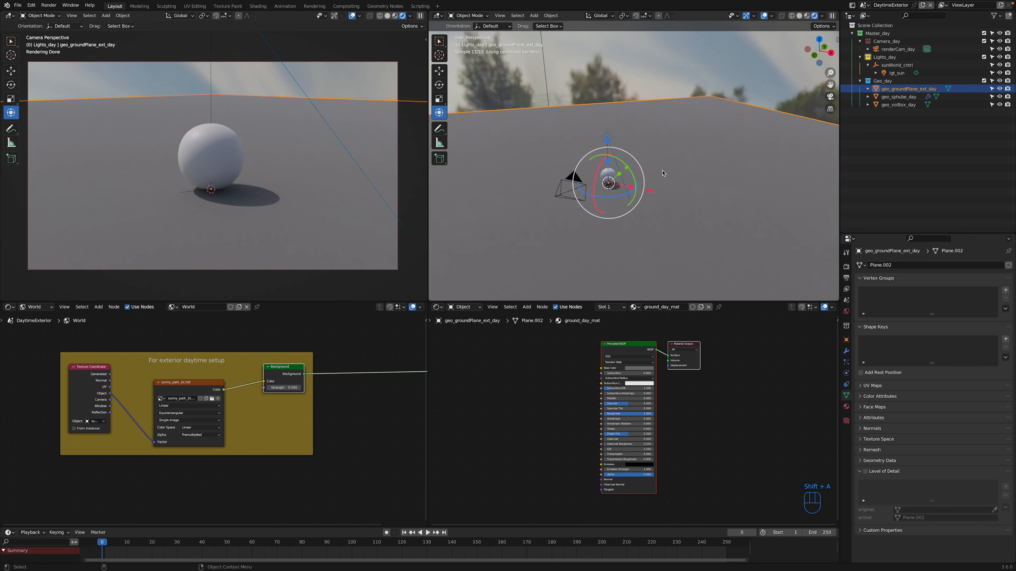
# Examine the Principled BSDF settings of the ground plane's ground_day_mat material alongside the rendered scene
pyautogui.moveTo(666, 386); pyautogui.dragTo(629, 387, button='middle')
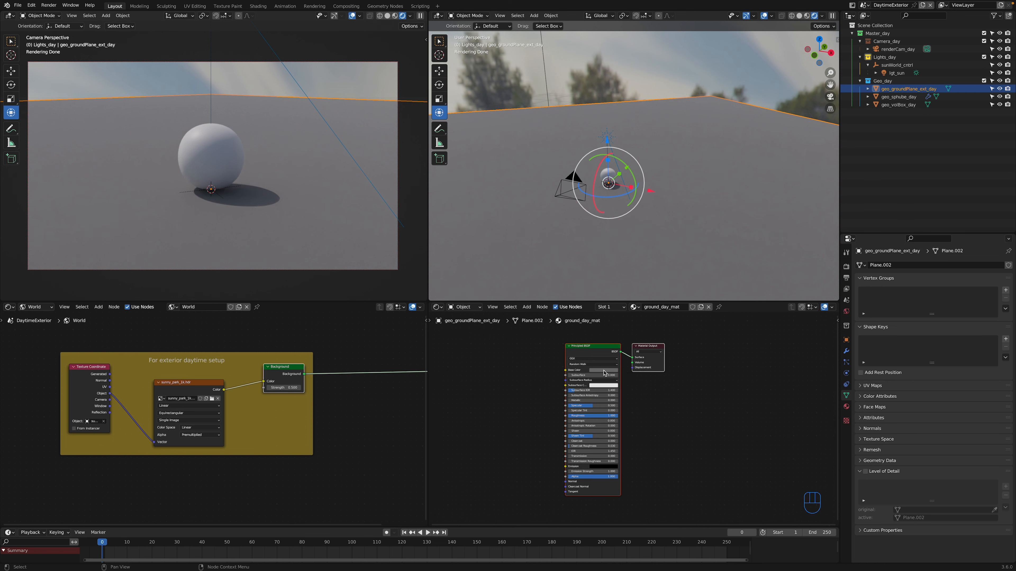
pyautogui.scroll(5, 627, 392)
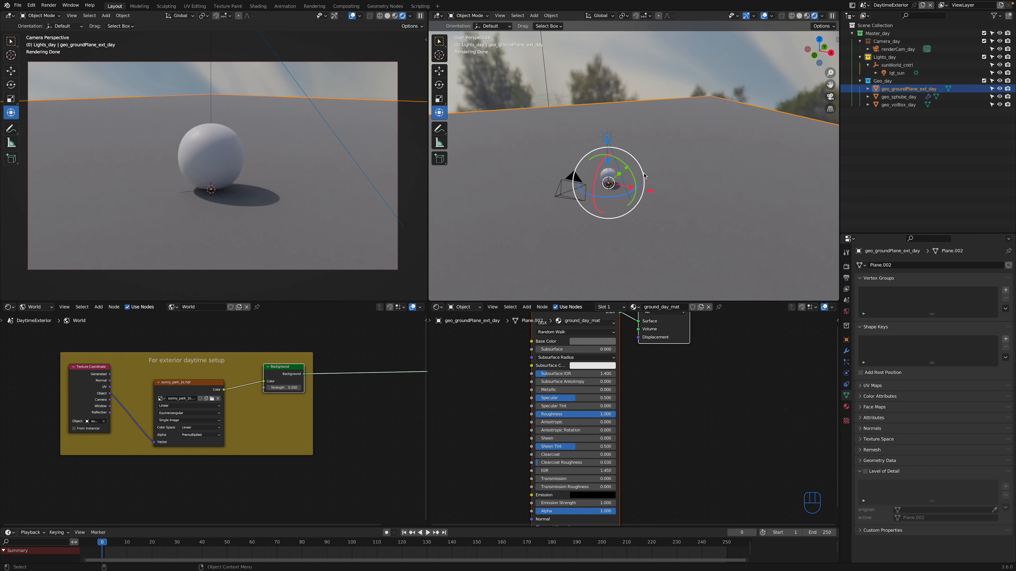
pyautogui.scroll(4, 623, 173)
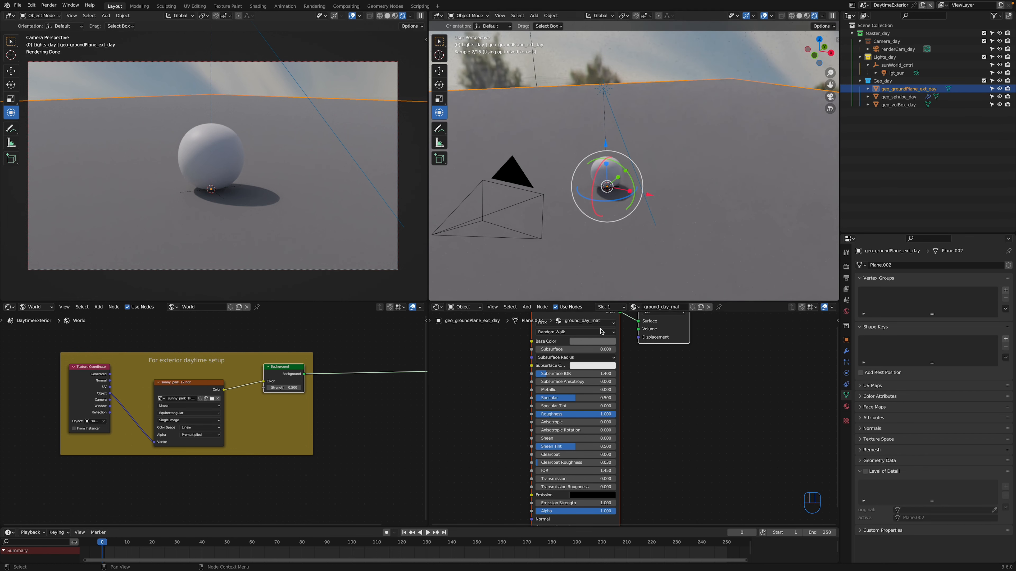
pyautogui.scroll(3, 623, 191)
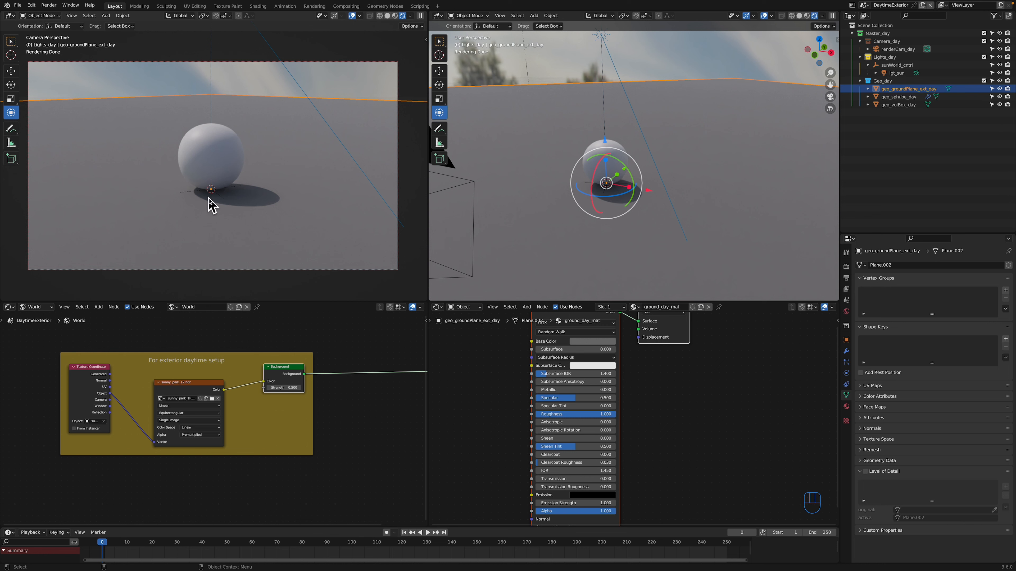
pyautogui.scroll(2, 572, 343)
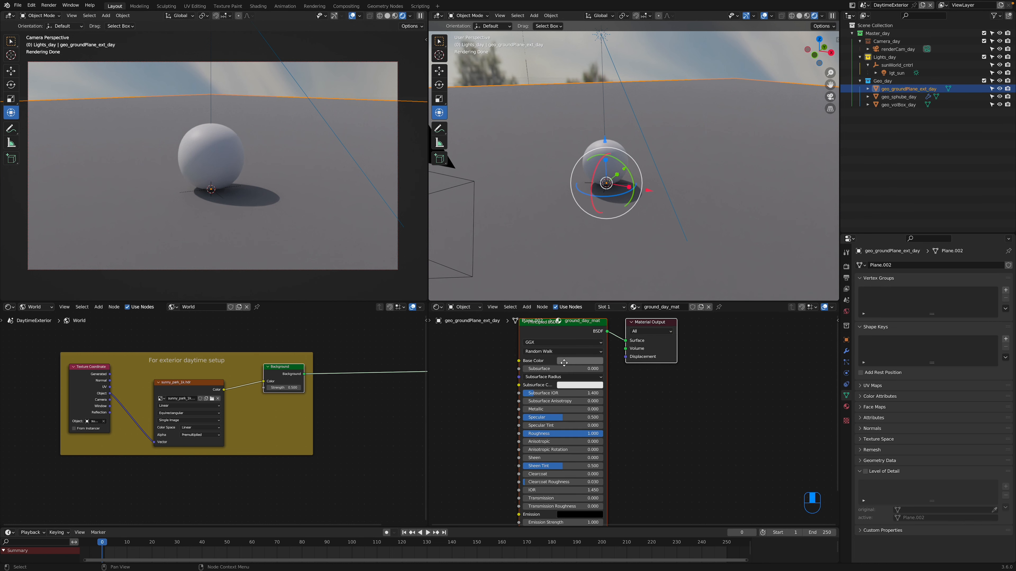
# Try a dark blue base color on ground_day_mat to test its effect on the sphube, and undo the color change
pyautogui.click(586, 361)
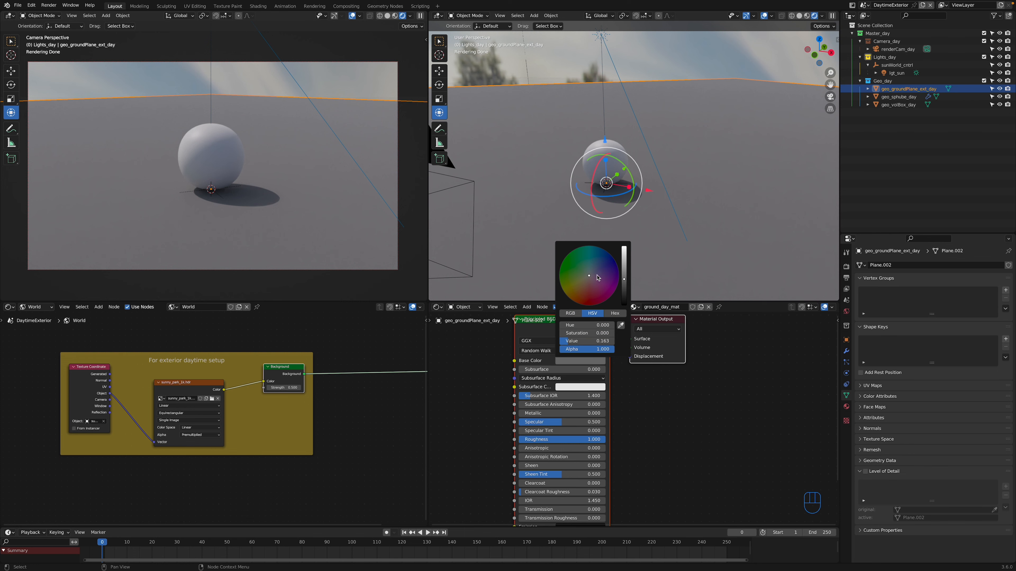
pyautogui.moveTo(598, 278)
pyautogui.mouseDown()
pyautogui.moveTo(617, 285)
pyautogui.moveTo(571, 300)
pyautogui.moveTo(606, 252)
pyautogui.mouseUp()
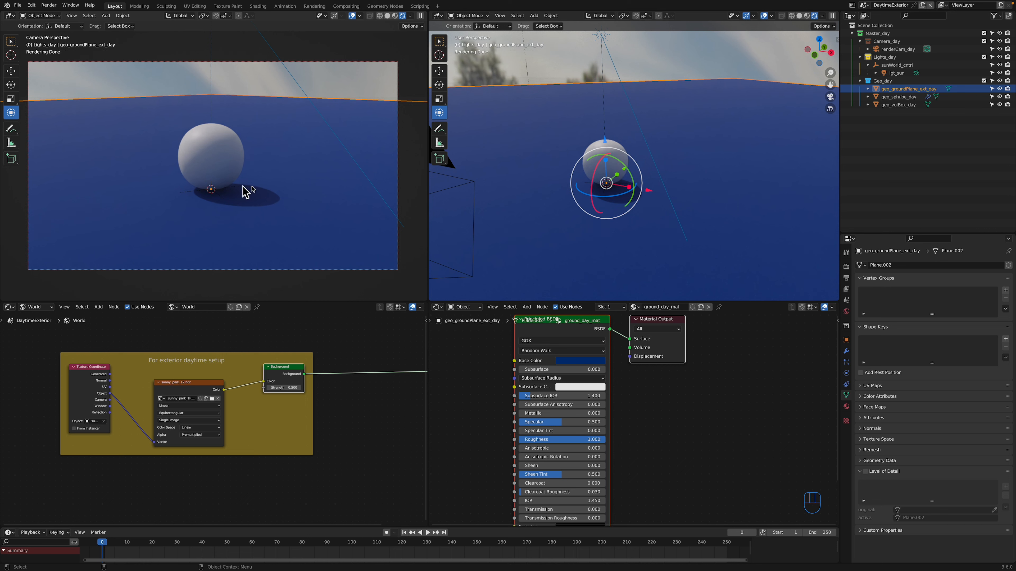
pyautogui.press('super+z')
pyautogui.press('super+z')
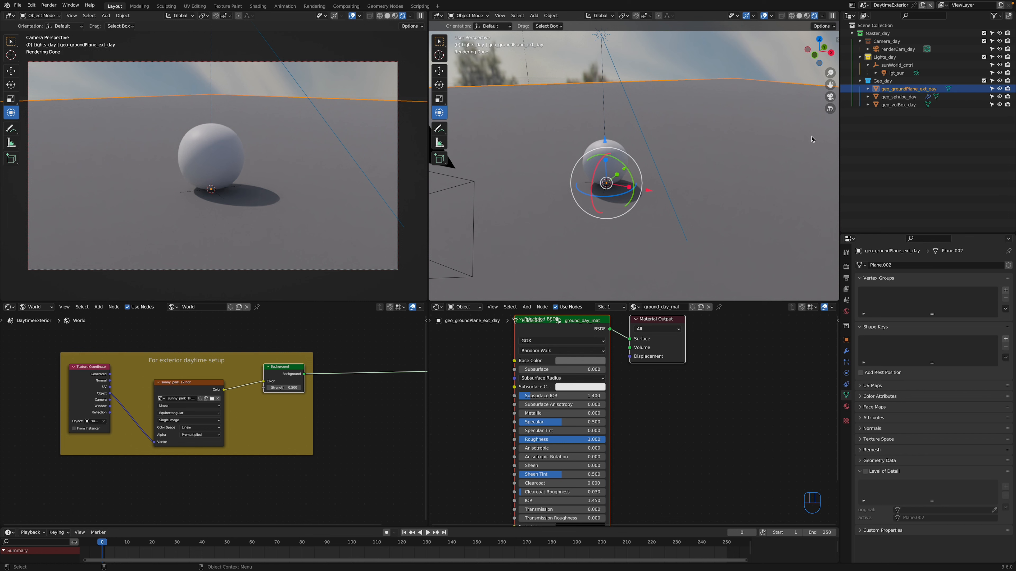
# Select geo_sphube_day and inspect its base cube mesh in Edit Mode, returning to Object Mode
pyautogui.click(897, 98)
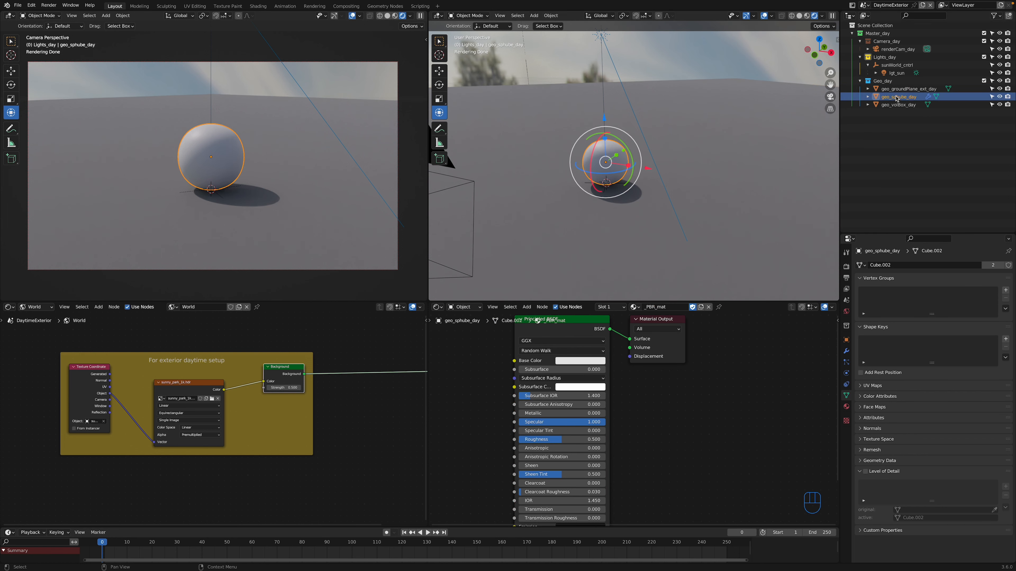
pyautogui.press('Tab')
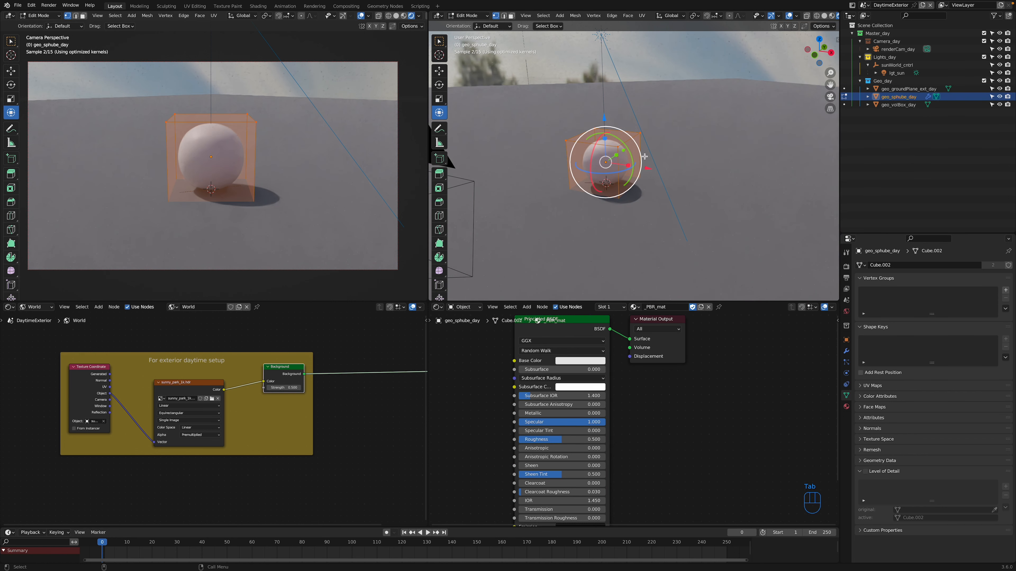
pyautogui.press('Tab')
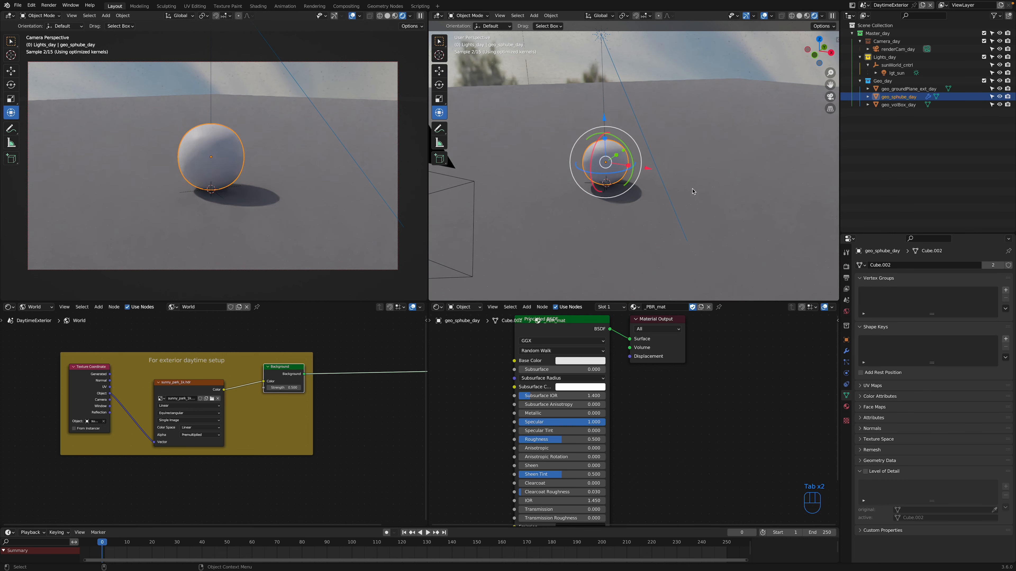
# Compare geo_sphube_day with and without its Cast modifier, and leave the modifier enabled in the viewport
pyautogui.click(846, 351)
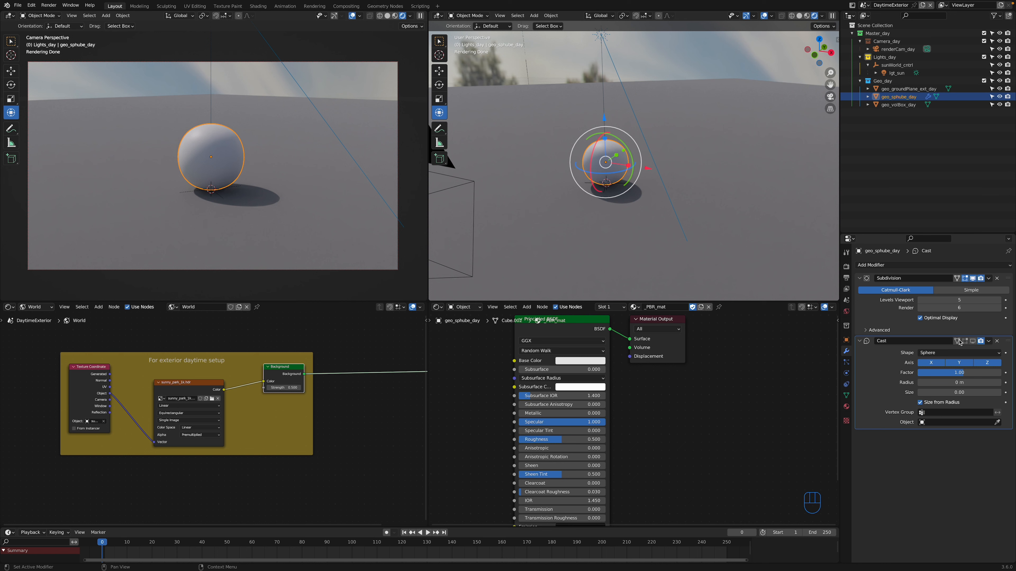
pyautogui.click(972, 341)
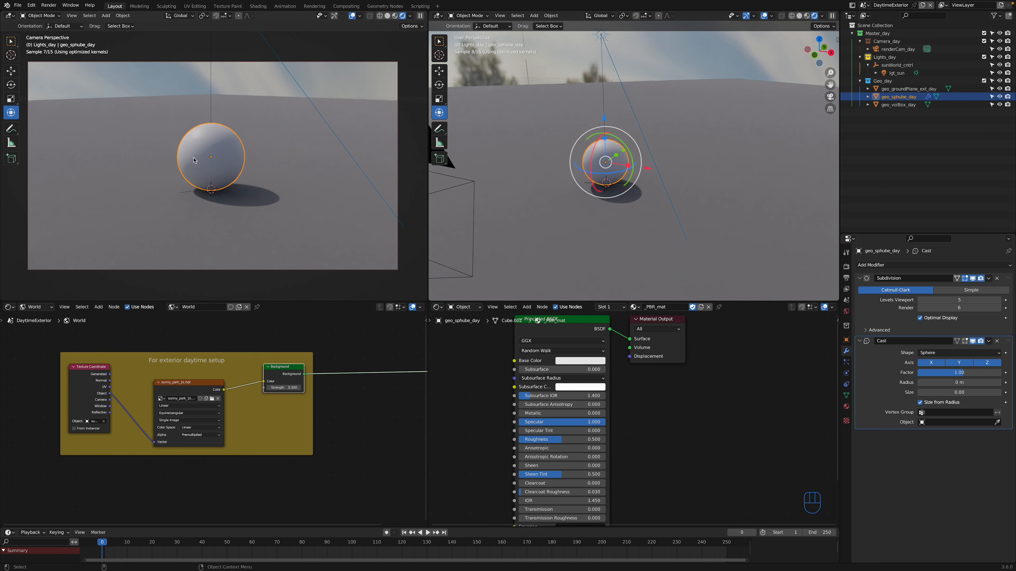
pyautogui.click(972, 342)
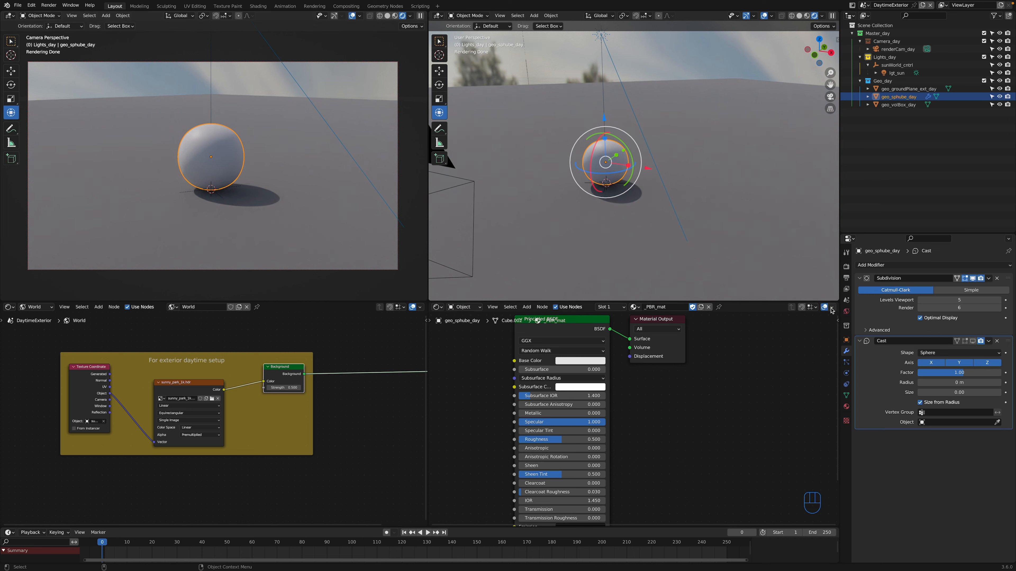
pyautogui.click(973, 341)
# Try extruding the side face of geo_sphube_day's cube about 3.96 m along its normal, and view the resulting shape in Object Mode
pyautogui.press('Tab')
pyautogui.moveTo(638, 168); pyautogui.dragTo(622, 164, button='middle')
pyautogui.press('3')
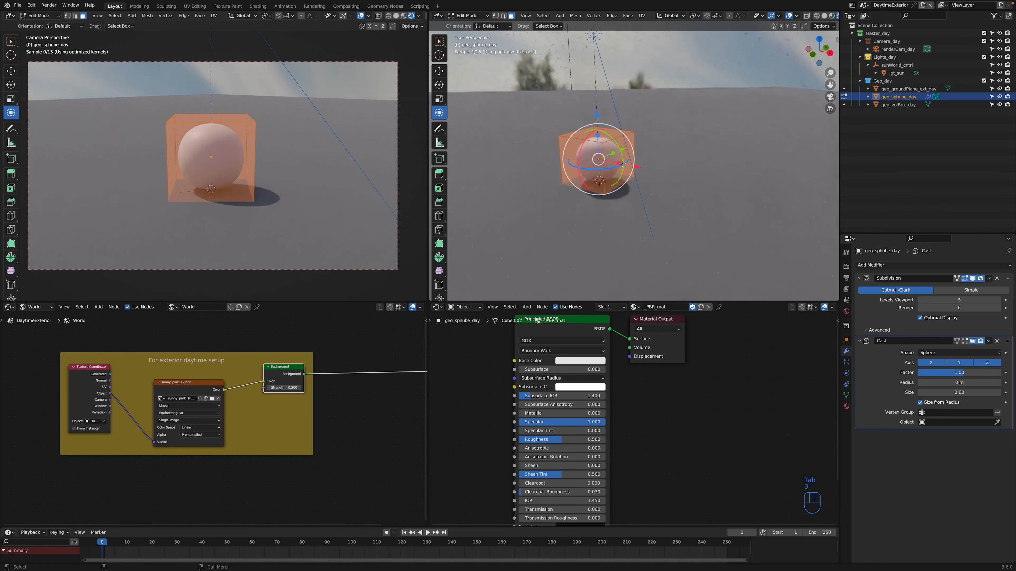
pyautogui.click(631, 164)
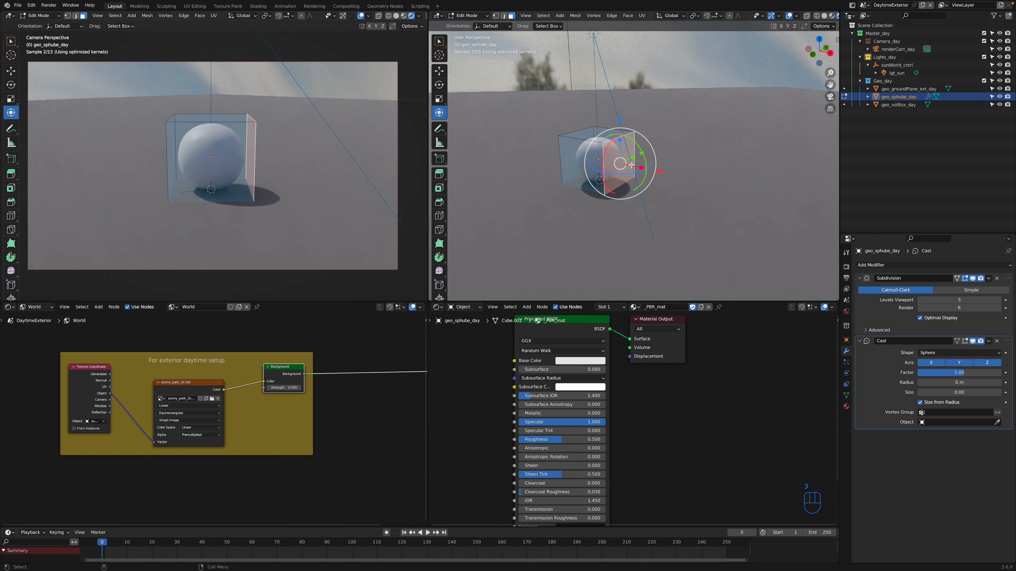
pyautogui.press('e')
pyautogui.click(719, 198)
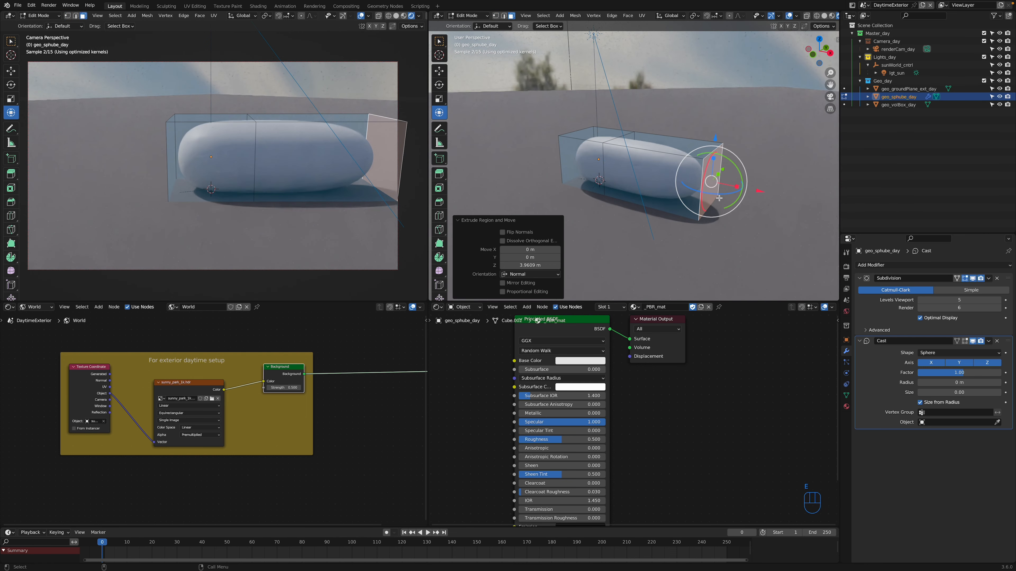
pyautogui.press('Tab')
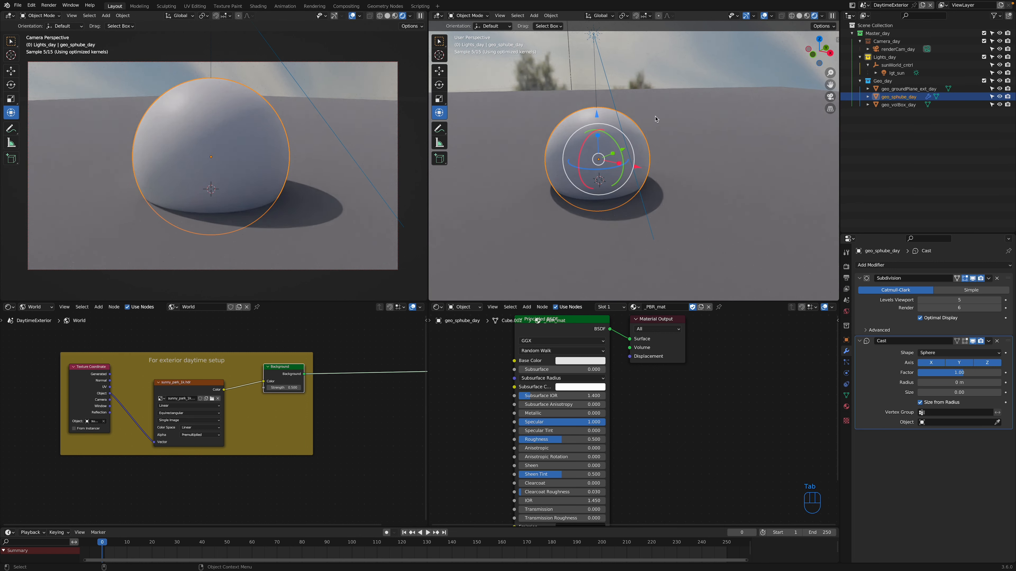
pyautogui.keyDown('shift'); pyautogui.moveTo(615, 158); pyautogui.dragTo(614, 157, button='middle'); pyautogui.keyUp('shift')
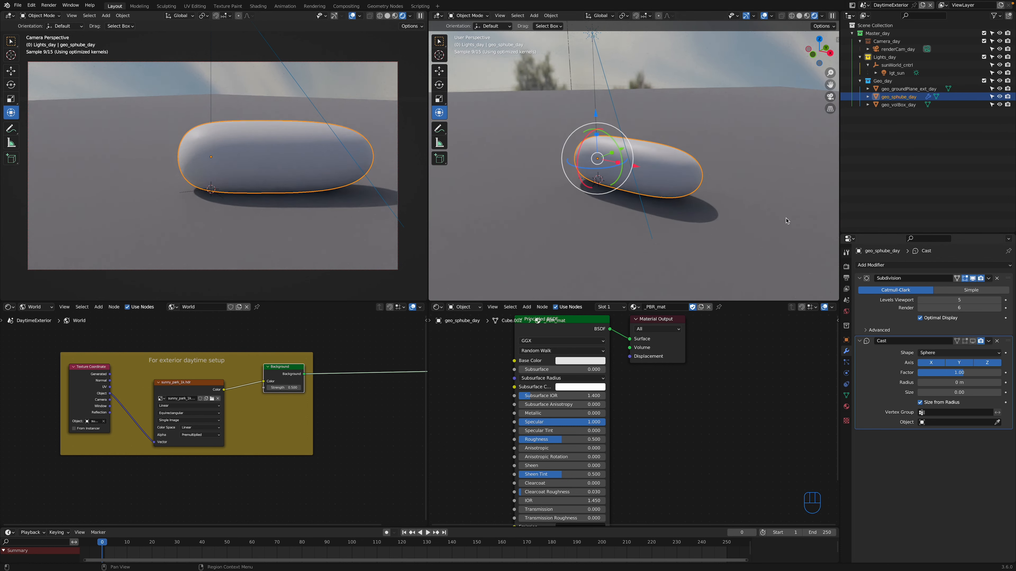
# Undo the side face extrusion and face selection on geo_sphube_day, and return to Object Mode
pyautogui.press('super+z')
pyautogui.press('super+z')
pyautogui.press('super+z')
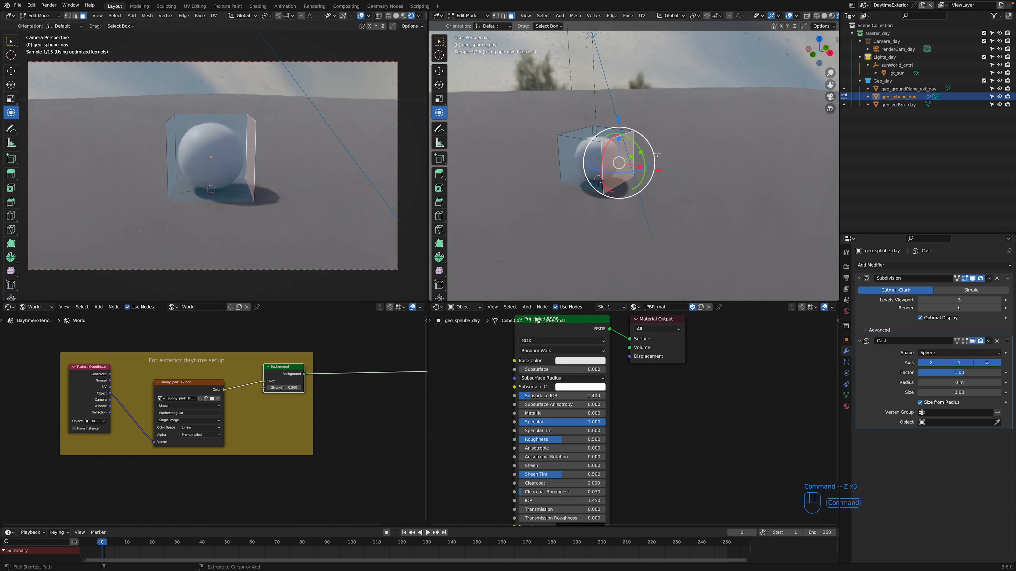
pyautogui.press('super+z')
pyautogui.press('Tab')
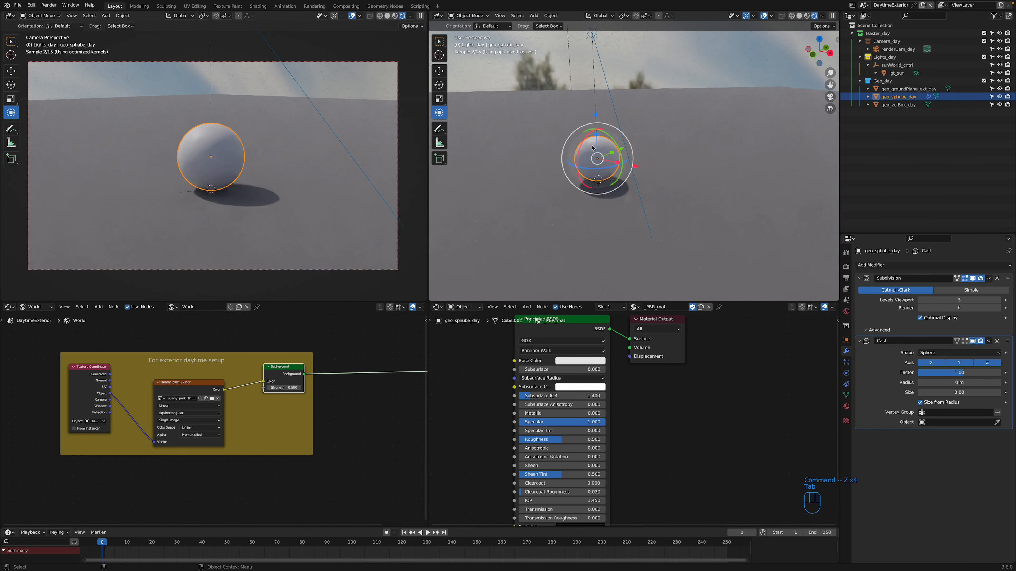
# Examine the Principled BSDF settings of the _PBR_mat material on geo_sphube_day
pyautogui.keyDown('ctrl'); pyautogui.scroll(3, 607, 155); pyautogui.keyUp('ctrl')
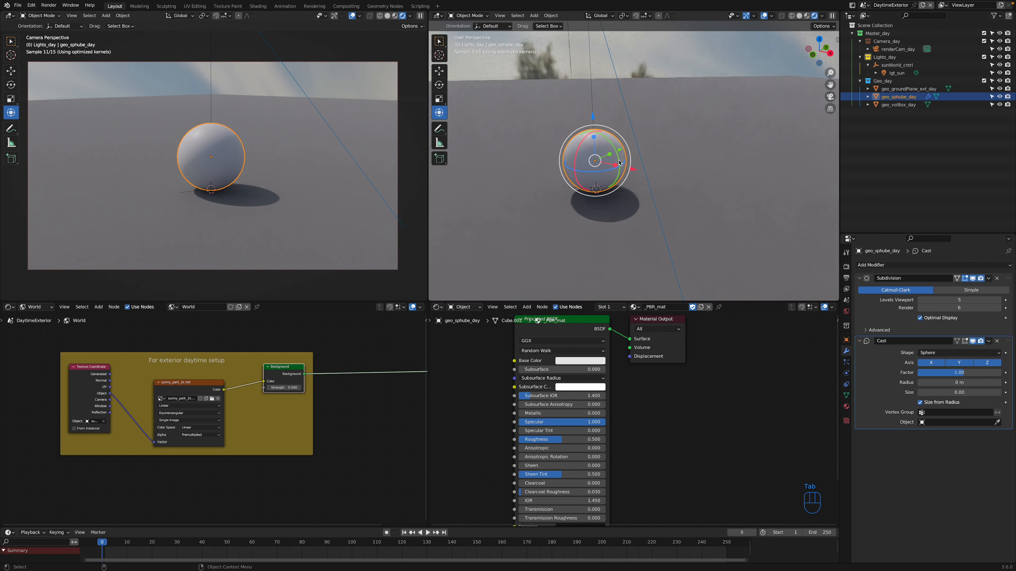
pyautogui.scroll(-3, 637, 396)
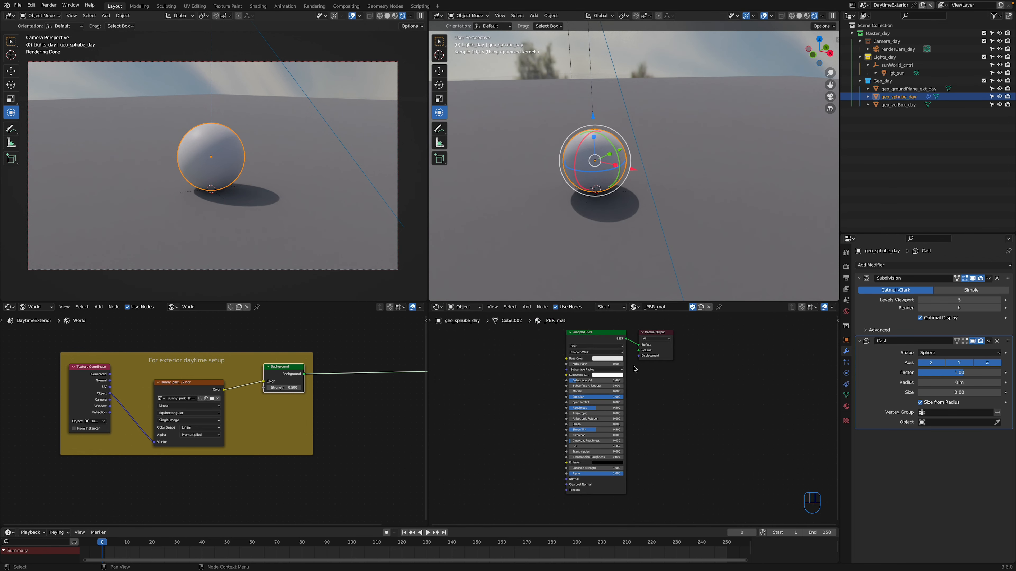
pyautogui.moveTo(634, 368); pyautogui.dragTo(617, 377, button='middle')
pyautogui.scroll(2, 618, 379)
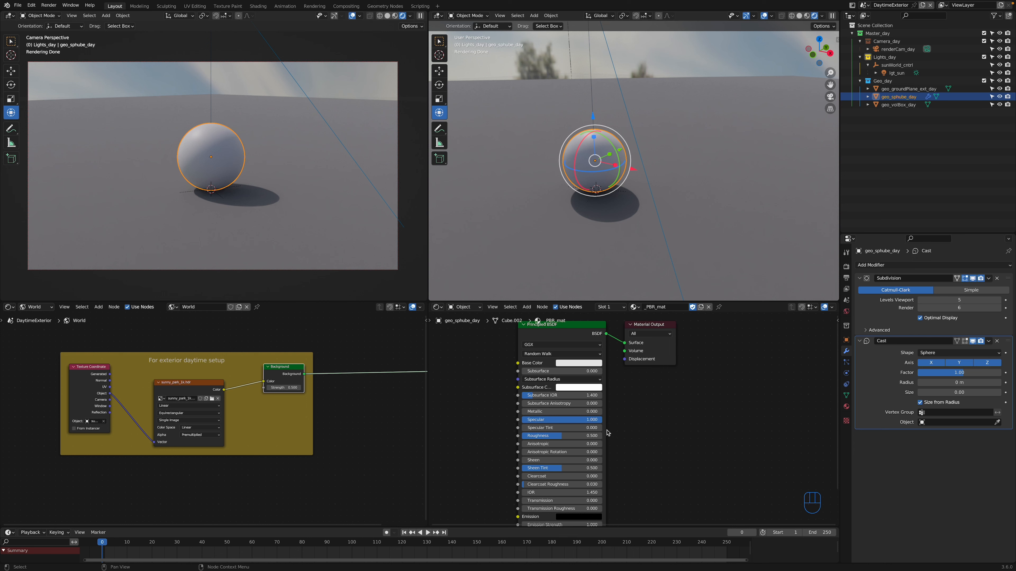
pyautogui.moveTo(645, 420); pyautogui.dragTo(641, 416, button='middle')
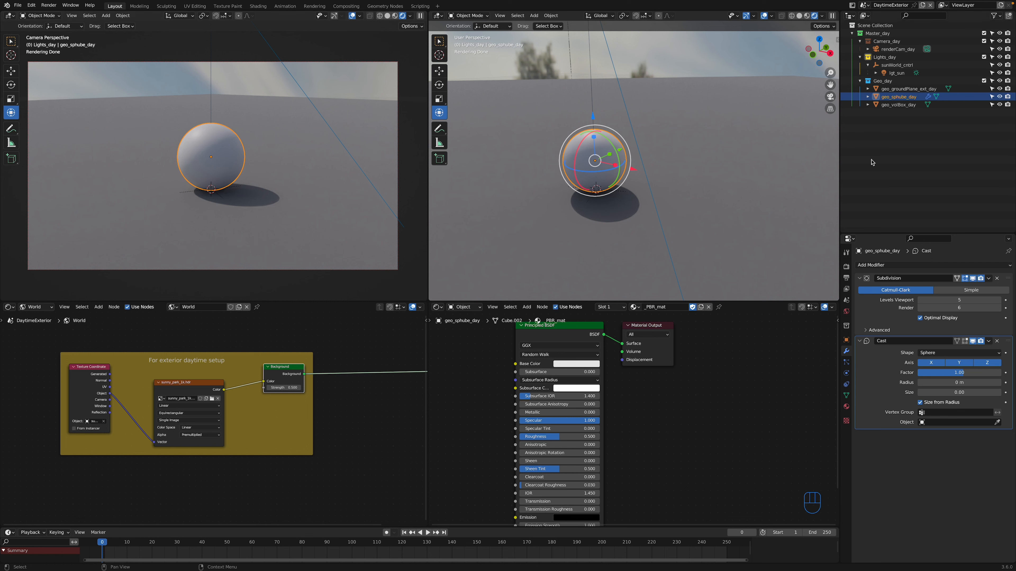
# Select geo_volBox_day and examine how far the volume box extends around the ground plane
pyautogui.click(902, 107)
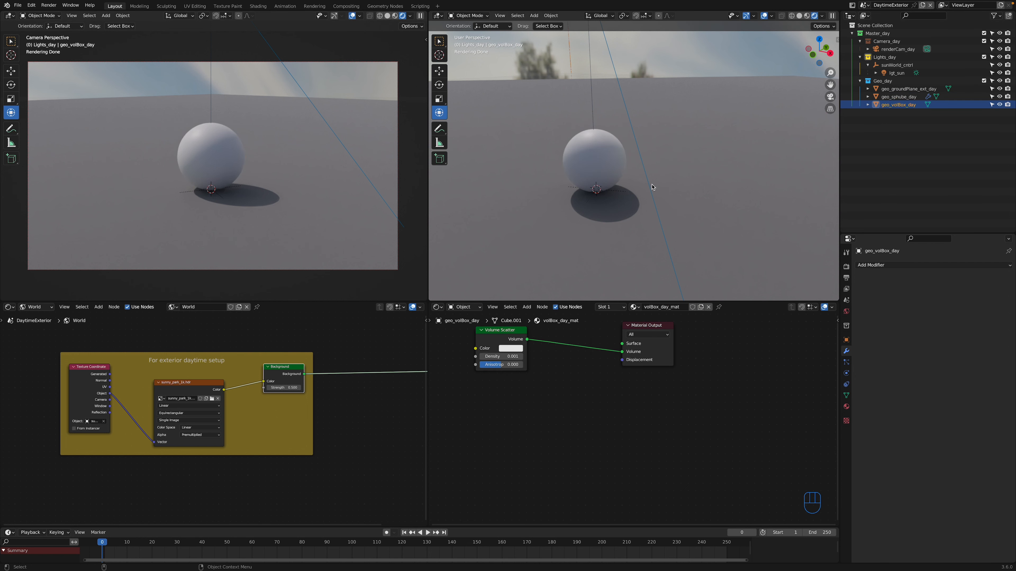
pyautogui.scroll(-5, 655, 187)
pyautogui.scroll(-5, 655, 188)
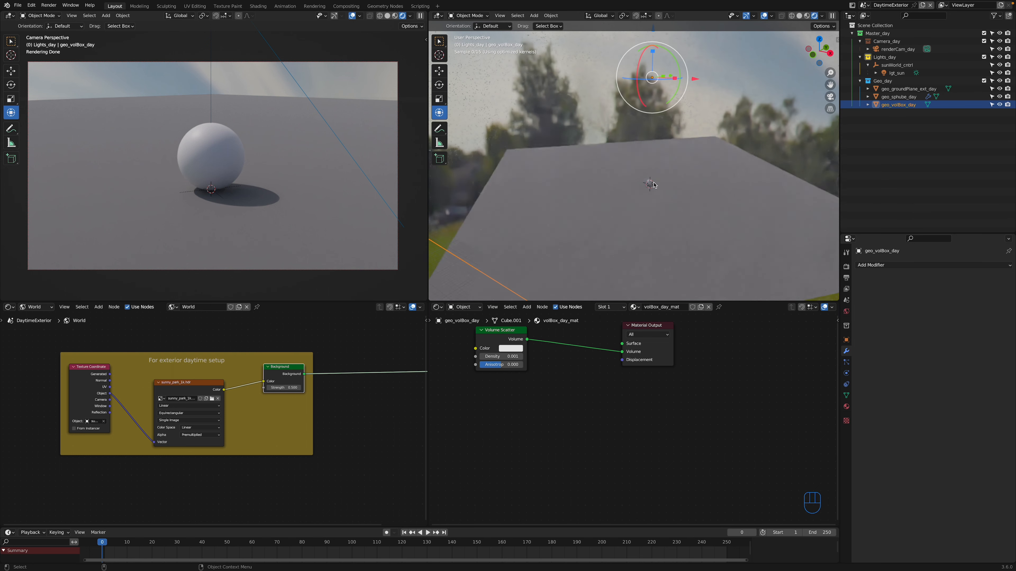
pyautogui.keyDown('alt'); pyautogui.moveTo(655, 188); pyautogui.dragTo(634, 179); pyautogui.keyUp('alt')
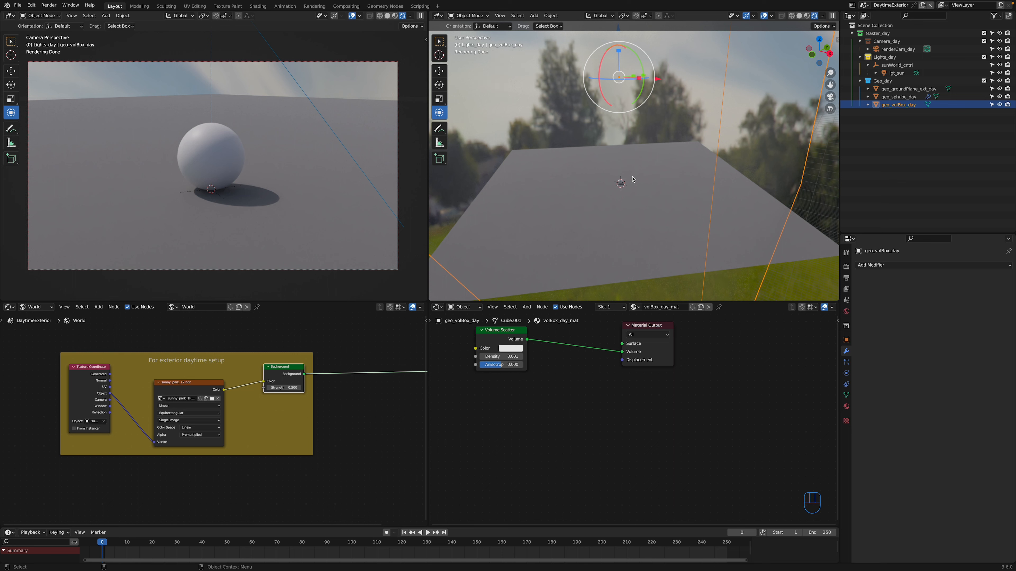
pyautogui.keyDown('alt'); pyautogui.moveTo(633, 180); pyautogui.dragTo(642, 166); pyautogui.keyUp('alt')
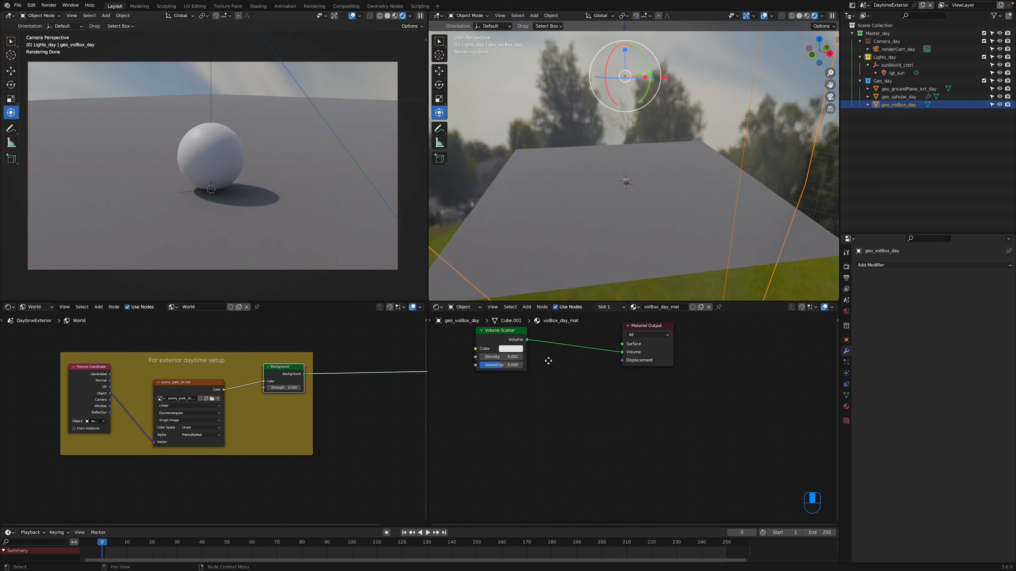
# Try a Volume Scatter density of 0.1 in volBox_day_mat on geo_volBox_day
pyautogui.moveTo(512, 355); pyautogui.dragTo(522, 384, button='middle')
pyautogui.click(523, 385)
pyautogui.write('0.1')
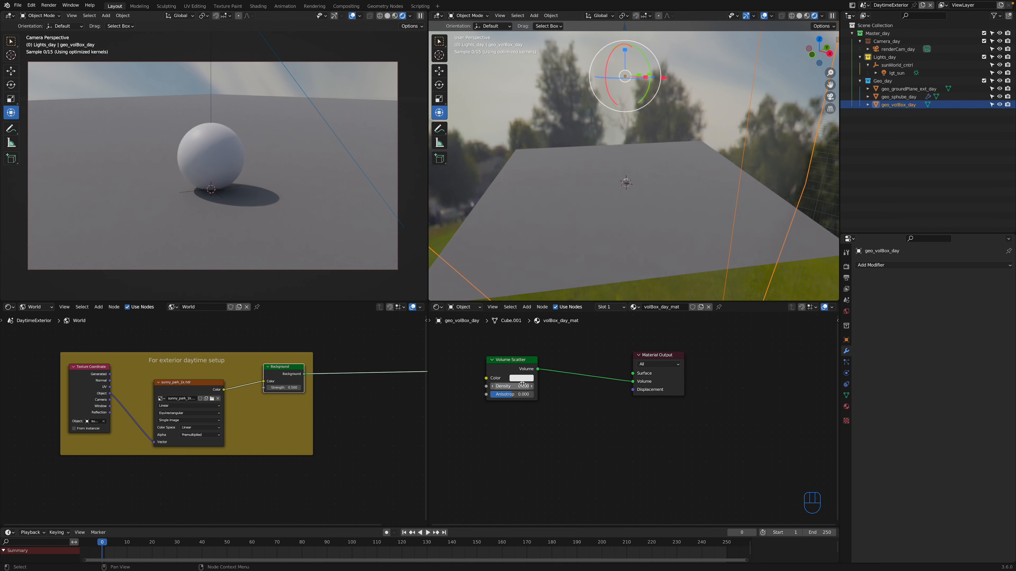
pyautogui.press('Return')
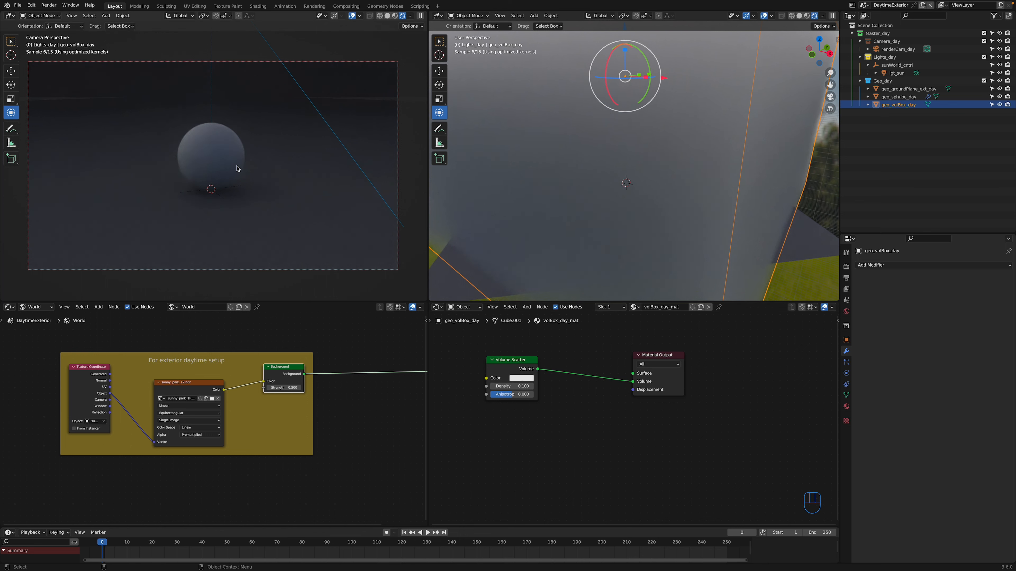
# Set the Volume Scatter density of volBox_day_mat to 0.001
pyautogui.click(521, 387)
pyautogui.press('BackSpace')
pyautogui.write('.001')
pyautogui.press('Return')
pyautogui.moveTo(553, 385)
pyautogui.mouseDown(button='middle')
pyautogui.moveTo(542, 399)
pyautogui.moveTo(537, 384)
pyautogui.mouseUp(button='middle')
pyautogui.scroll(2, 537, 384)
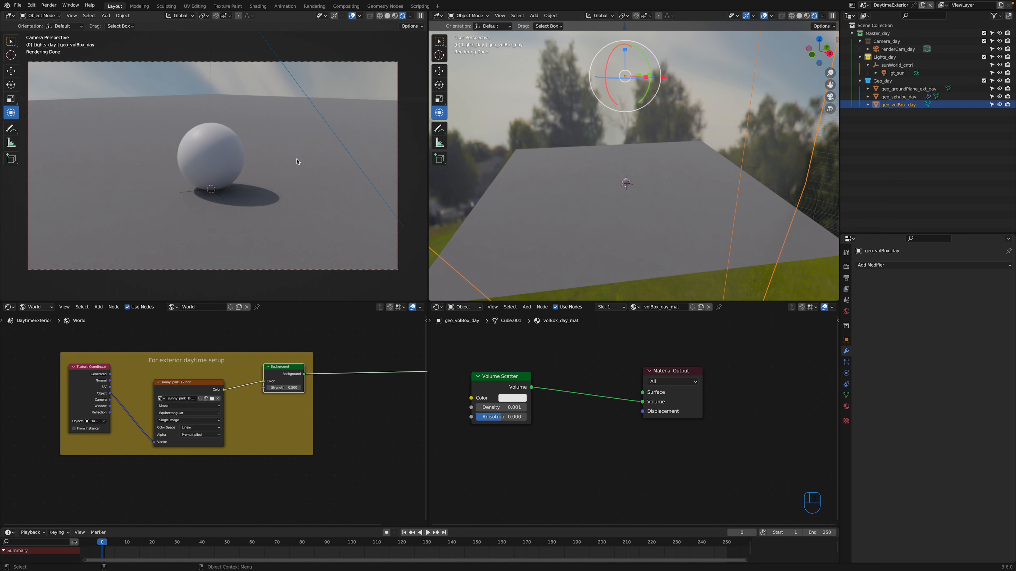
# Examine the material settings of geo_sphube_day and geo_groundPlane_ext_day, including the list of available materials and their fake users
pyautogui.click(220, 157)
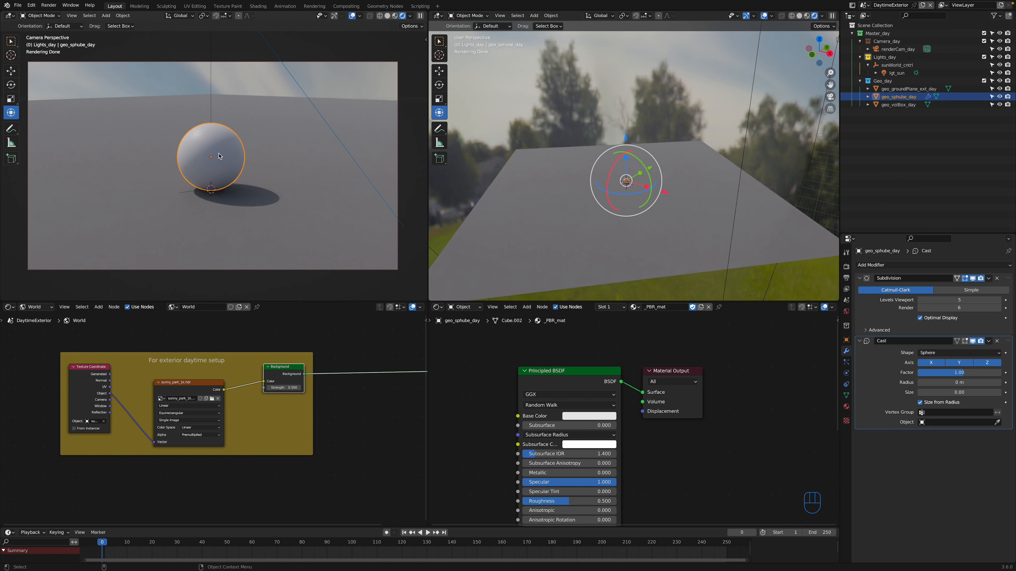
pyautogui.click(847, 408)
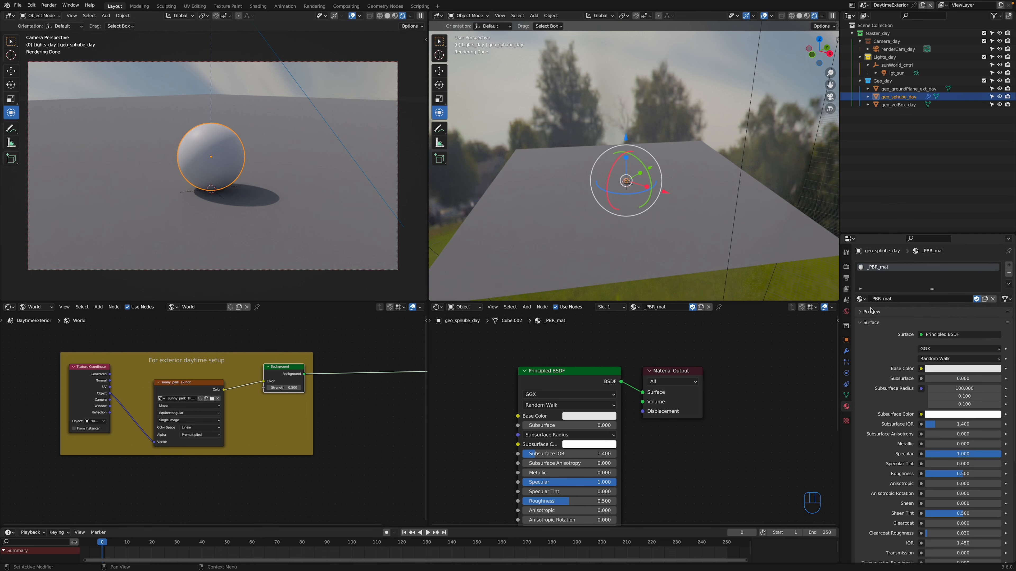
pyautogui.click(860, 299)
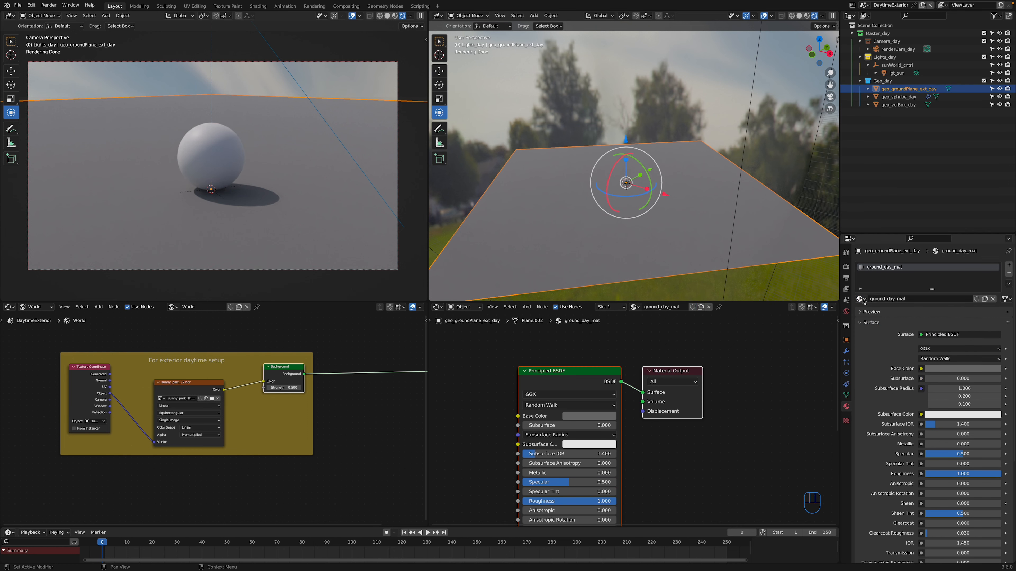
pyautogui.click(861, 299)
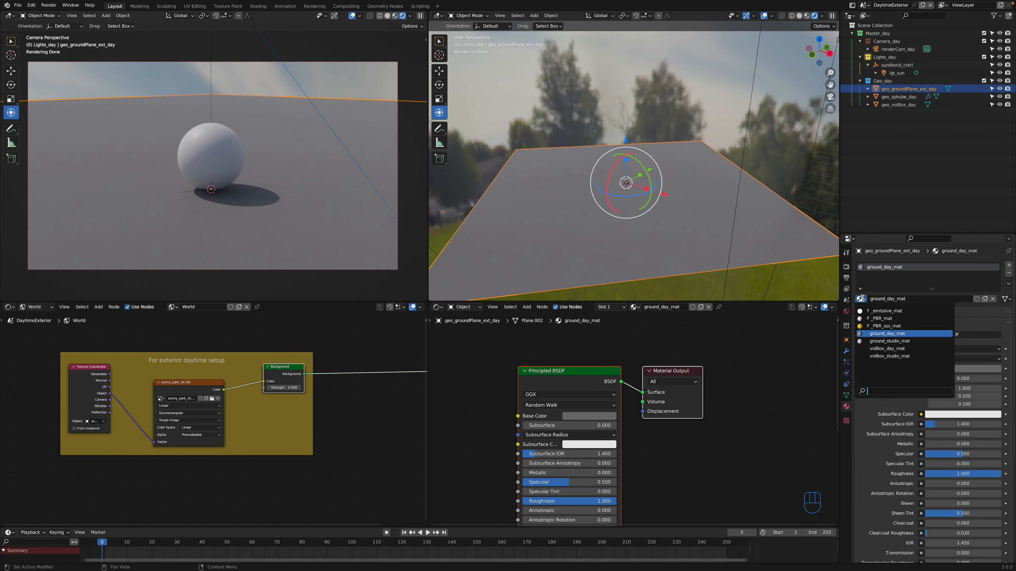
pyautogui.click(862, 299)
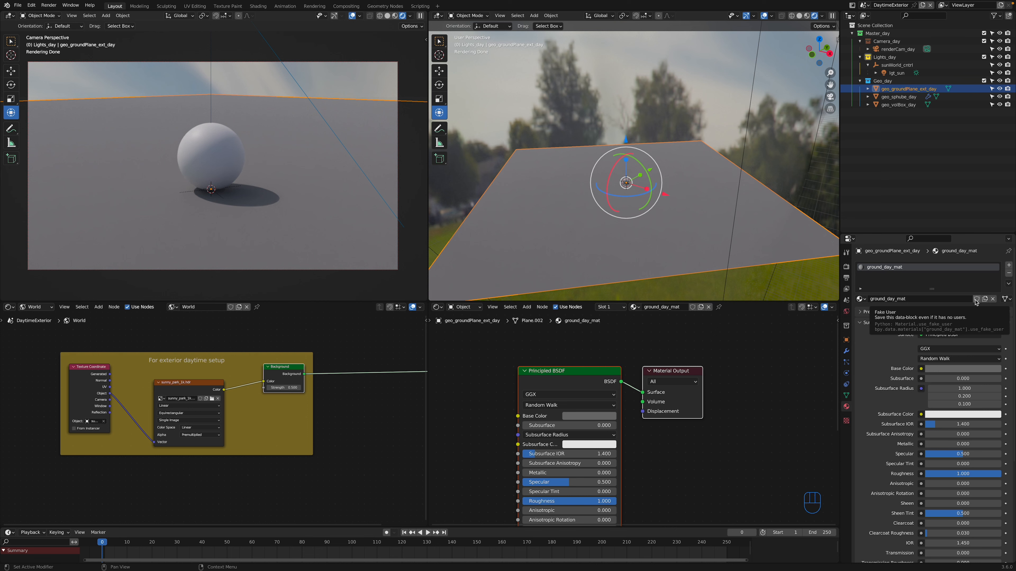
pyautogui.click(861, 299)
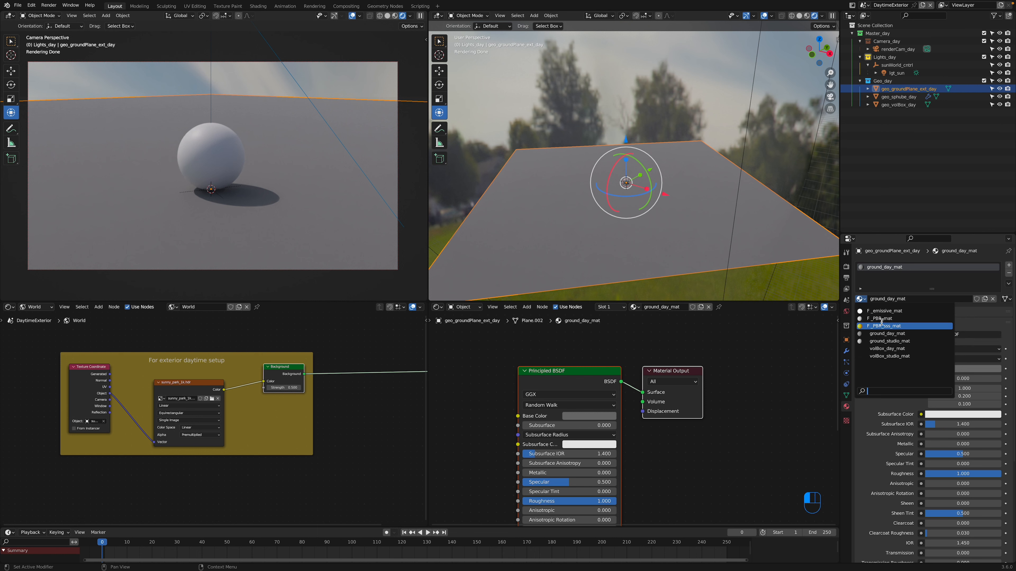
pyautogui.click(861, 296)
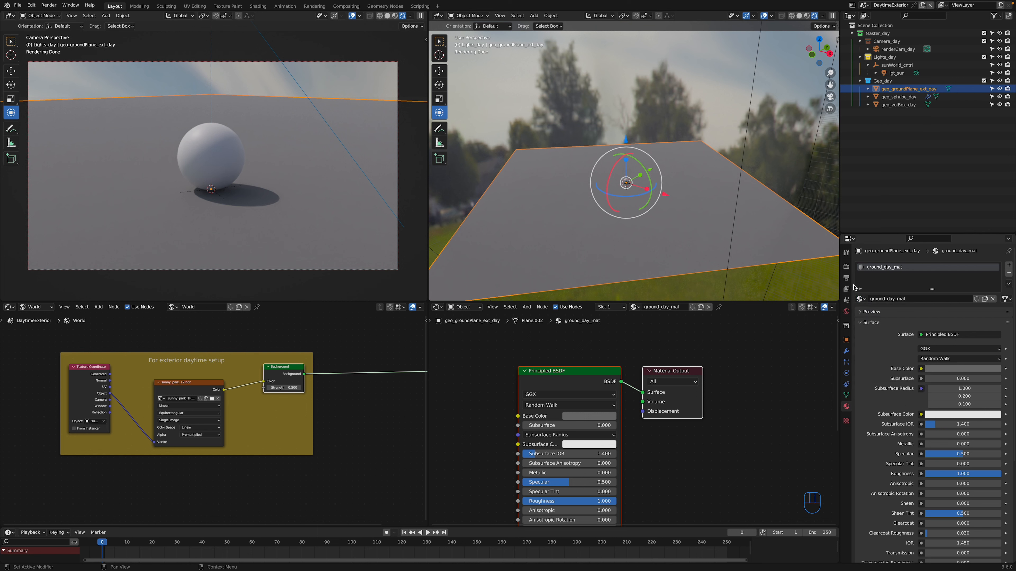
pyautogui.click(861, 299)
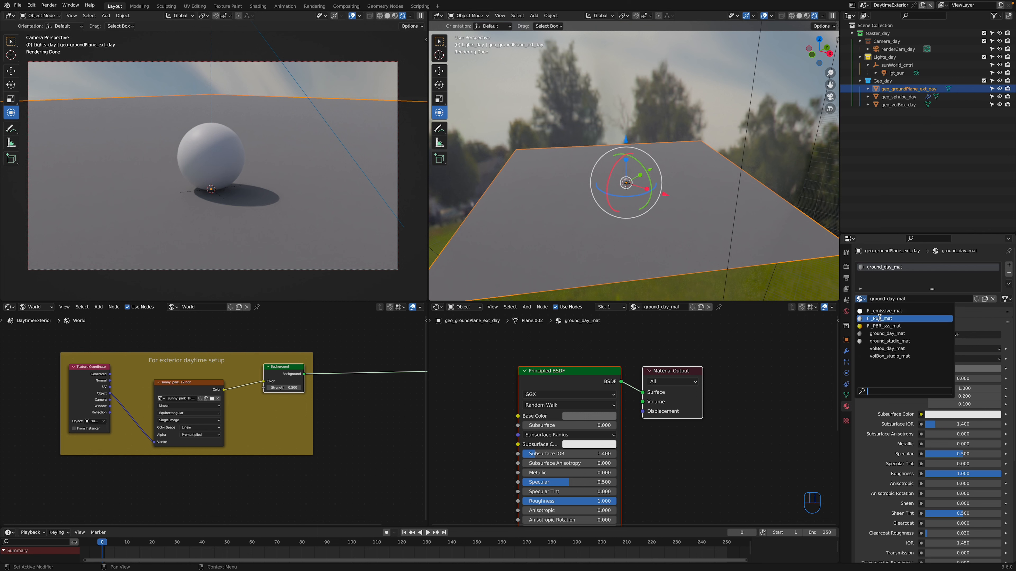
pyautogui.click(861, 299)
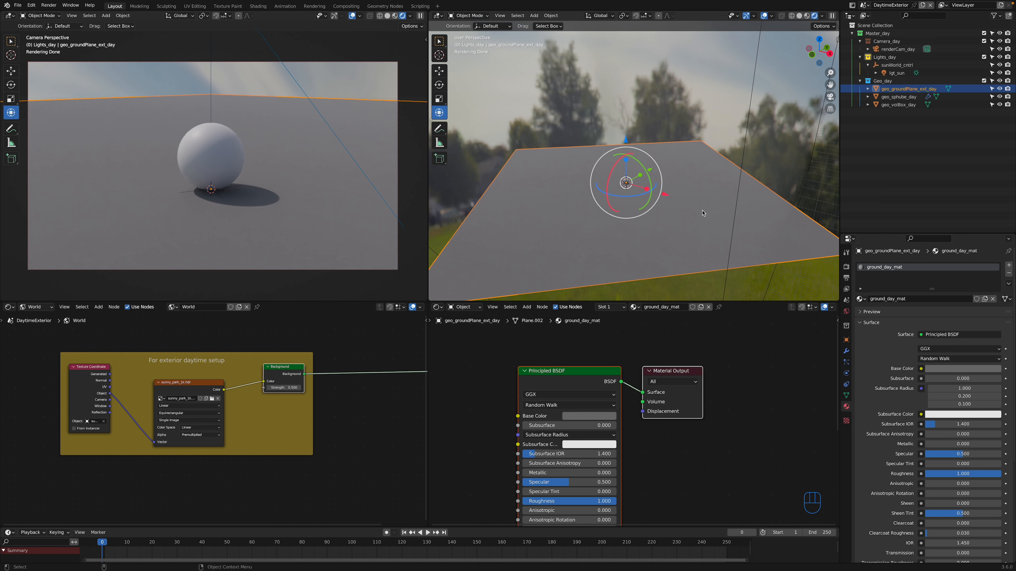
# Try assigning _PBR_mat to geo_groundPlane_ext_day, and undo the assignment
pyautogui.click(861, 300)
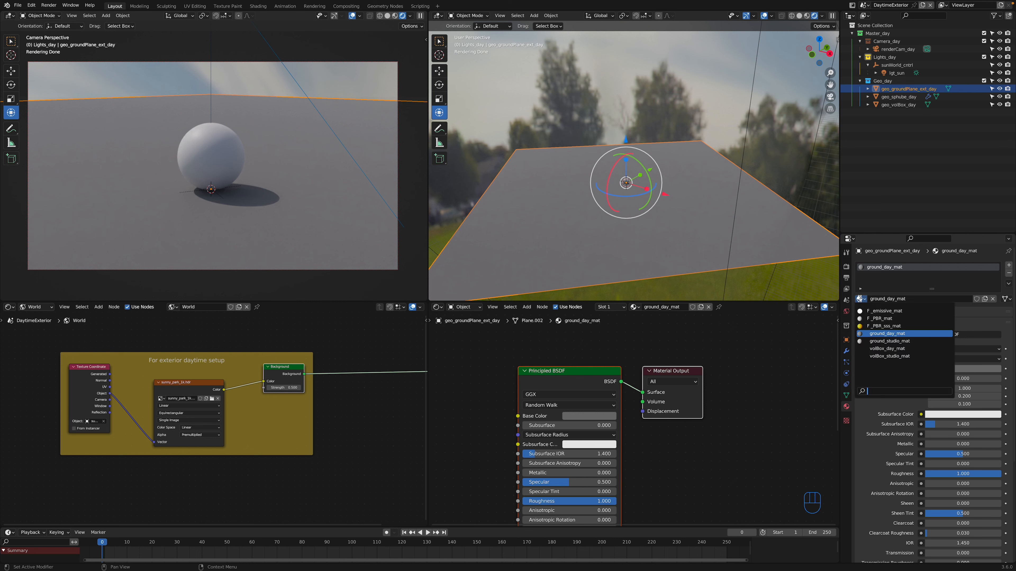
pyautogui.click(879, 319)
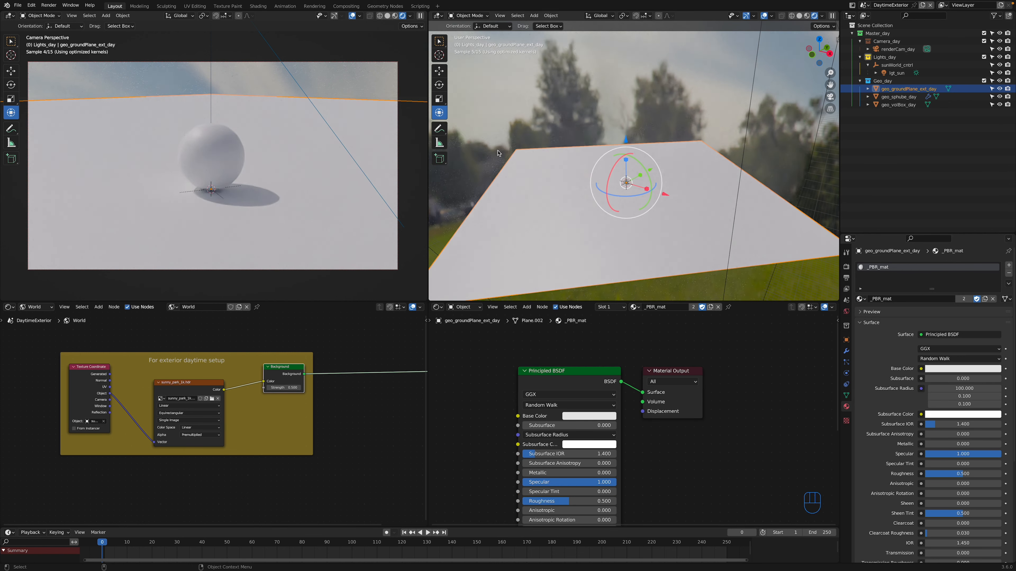
pyautogui.press('super+z')
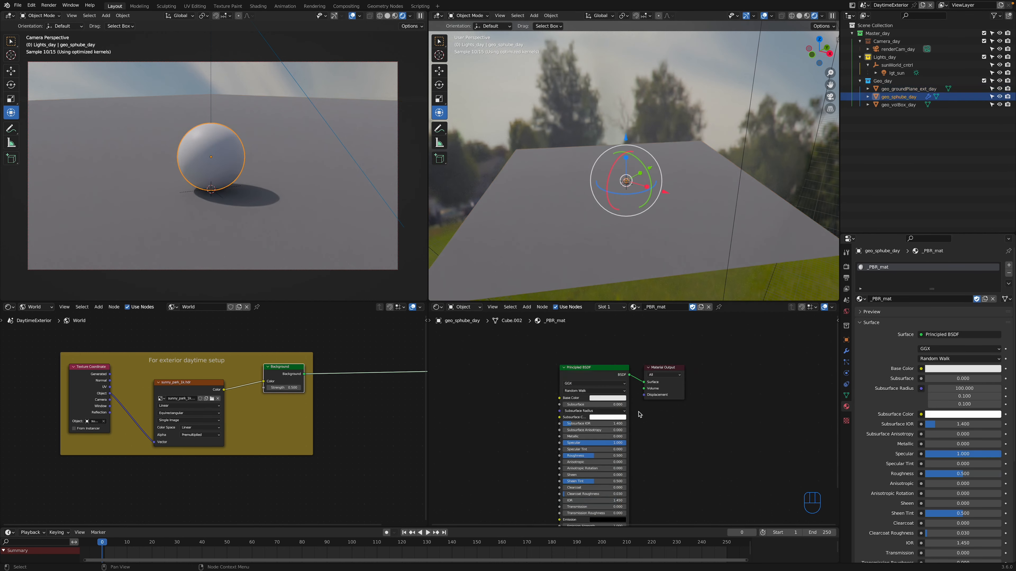
# Examine the full Principled BSDF node of _PBR_mat on geo_sphube_day in the shader editor
pyautogui.moveTo(640, 409); pyautogui.dragTo(660, 362, button='middle')
pyautogui.scroll(1, 645, 394)
pyautogui.scroll(1, 640, 389)
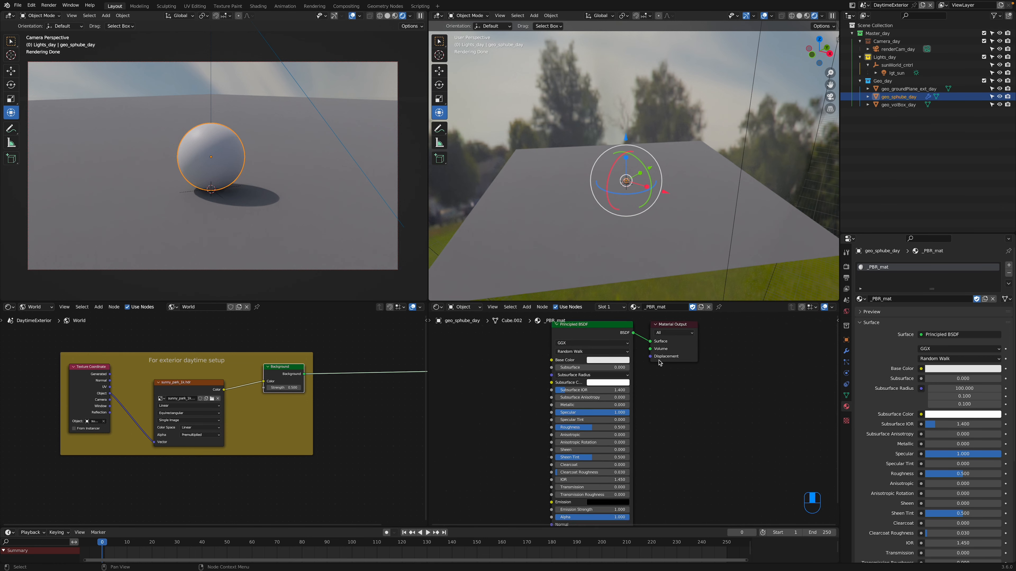
pyautogui.moveTo(666, 404); pyautogui.dragTo(657, 396, button='middle')
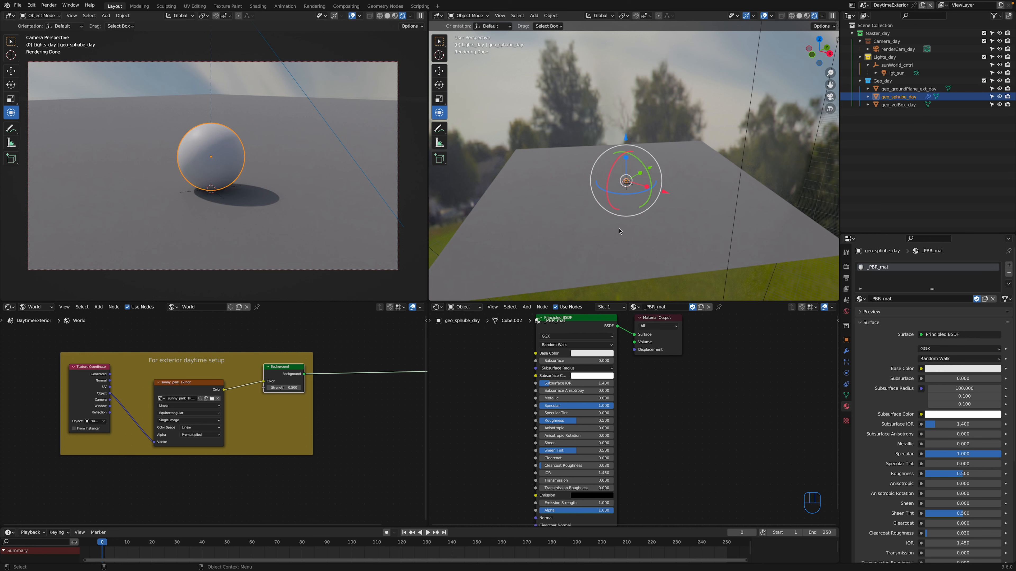
# Assign _PBR_sss_mat to geo_sphube_day and examine its subsurface settings in the Principled BSDF node
pyautogui.click(861, 299)
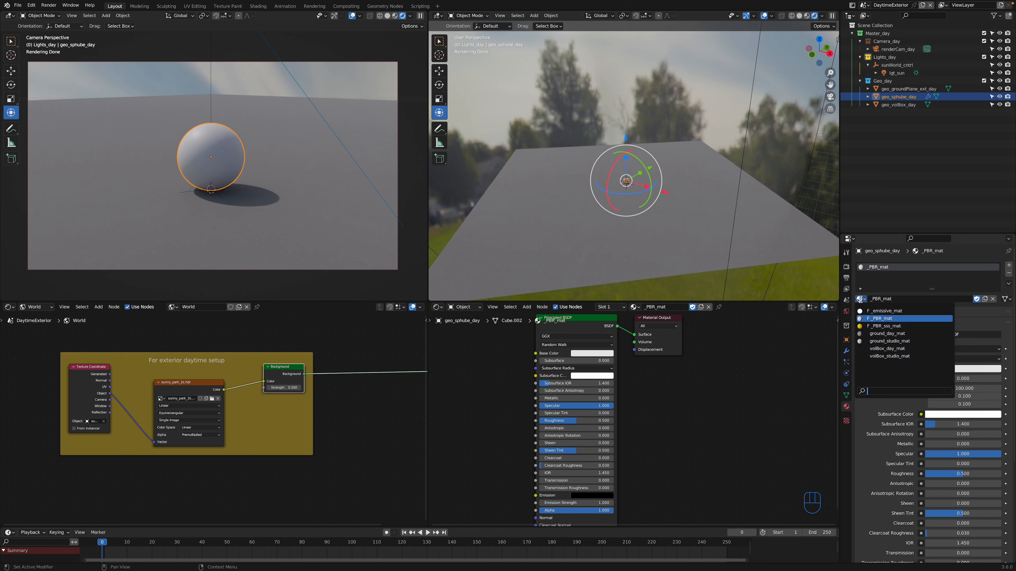
pyautogui.click(884, 326)
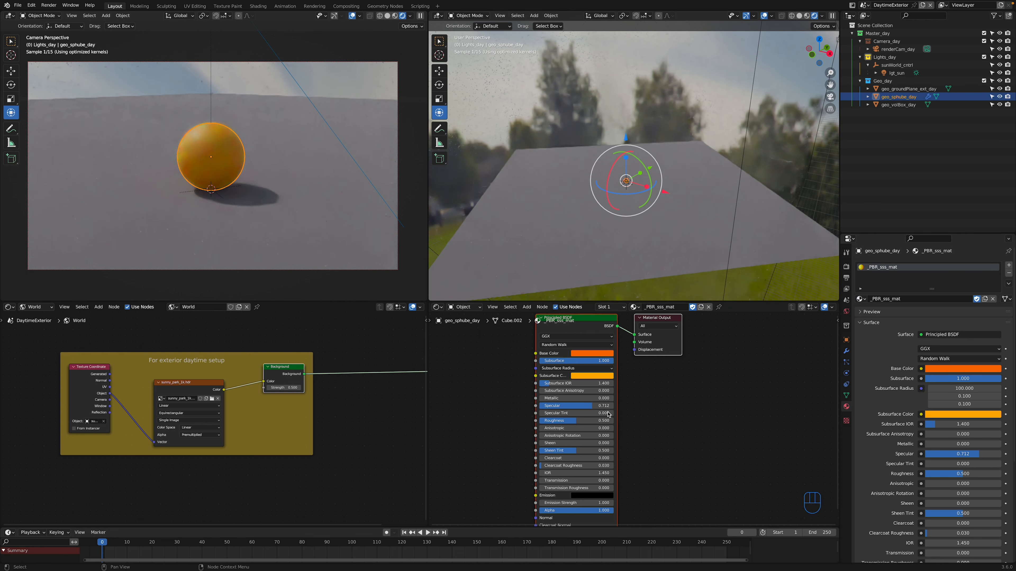
pyautogui.moveTo(617, 422); pyautogui.dragTo(618, 423, button='middle')
pyautogui.moveTo(636, 377); pyautogui.dragTo(635, 377, button='middle')
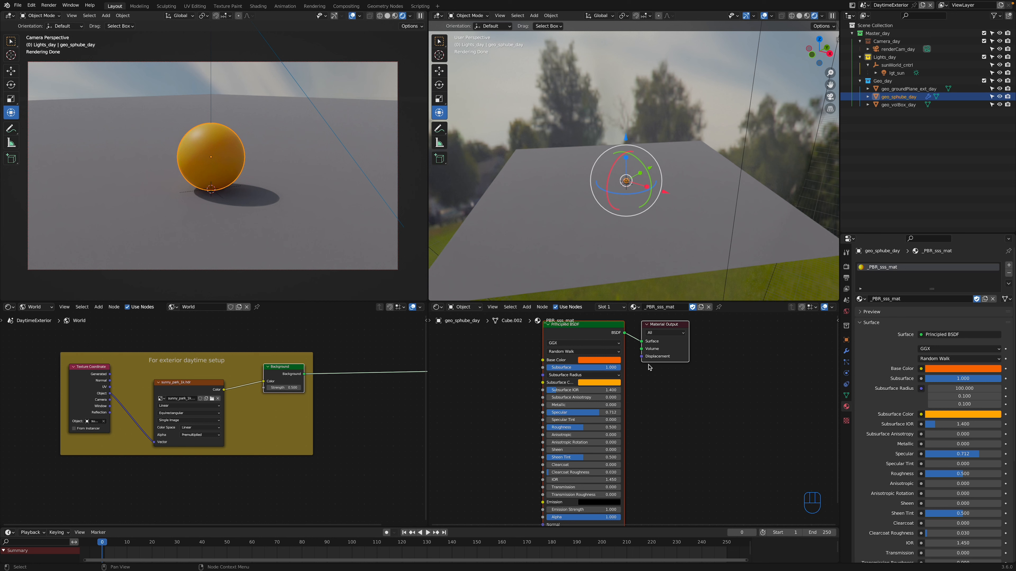
pyautogui.scroll(-3, 641, 370)
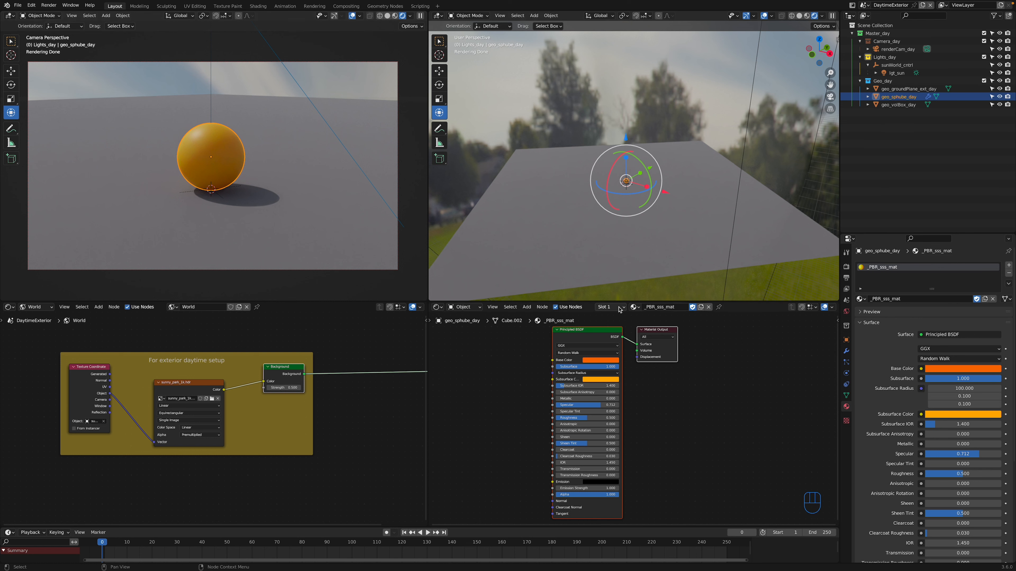
pyautogui.moveTo(624, 368); pyautogui.dragTo(618, 364, button='middle')
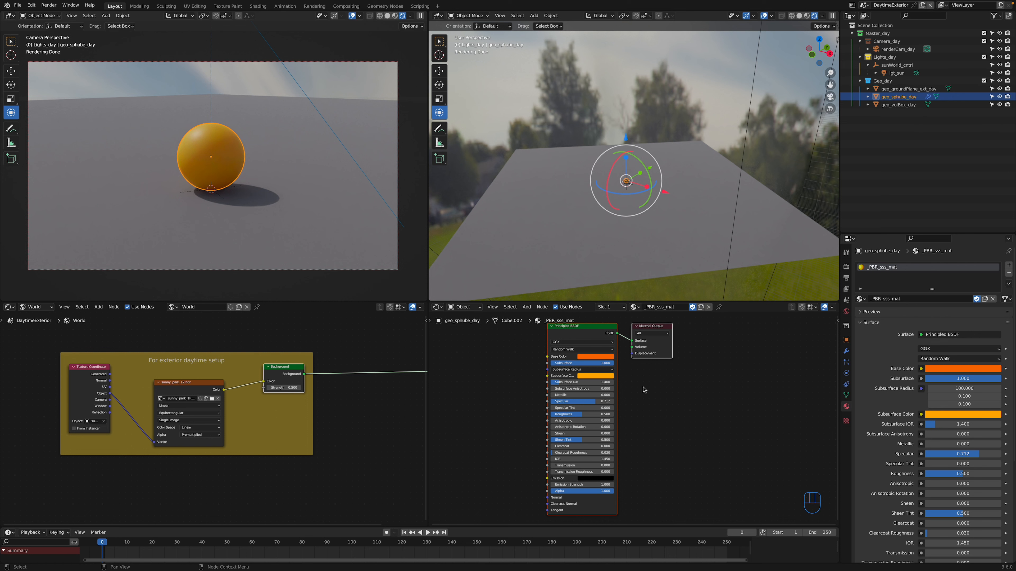
# Assign _emissive_mat to geo_sphube_day and examine its Emission node
pyautogui.click(861, 298)
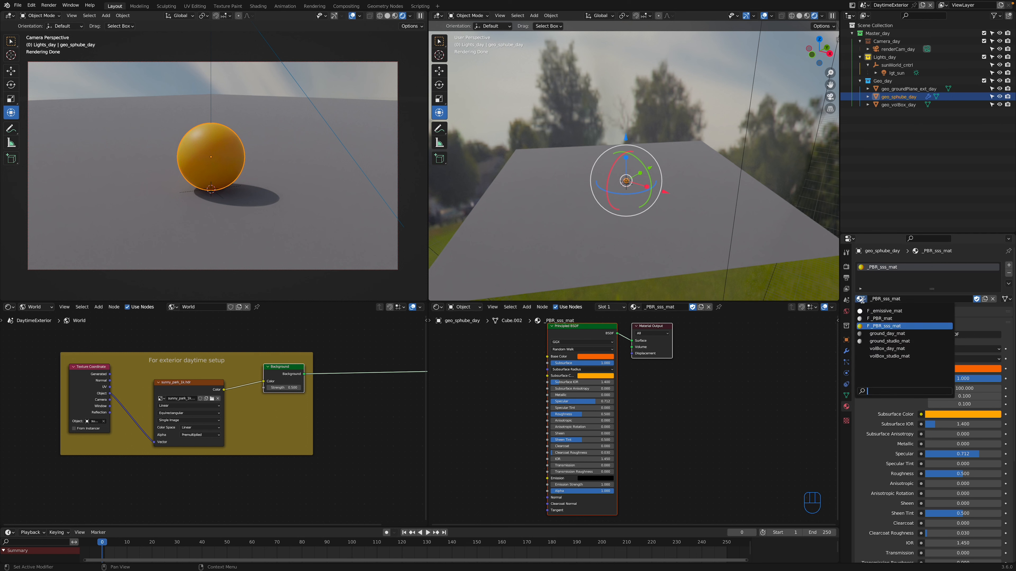
pyautogui.click(881, 311)
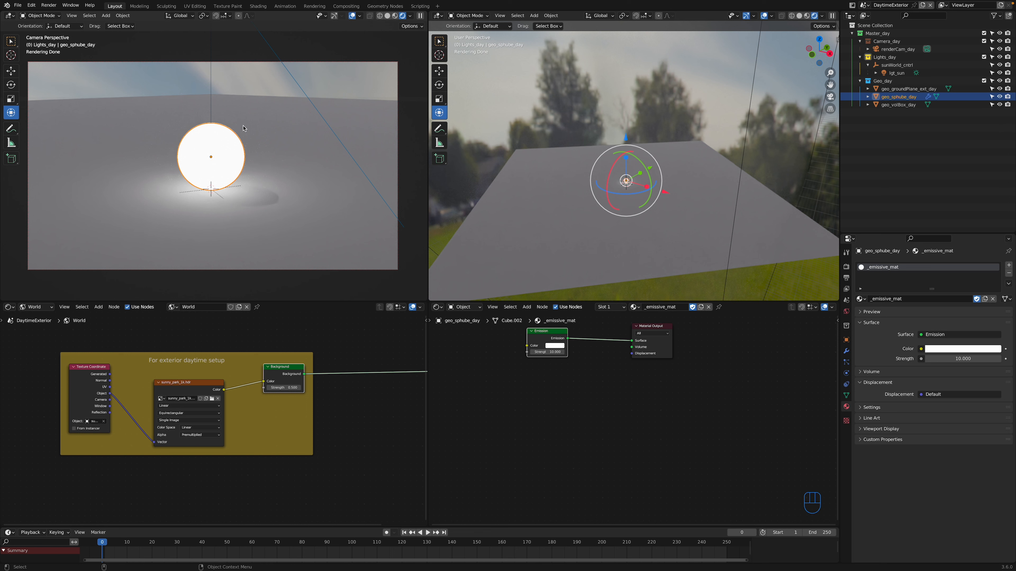
pyautogui.scroll(2, 567, 375)
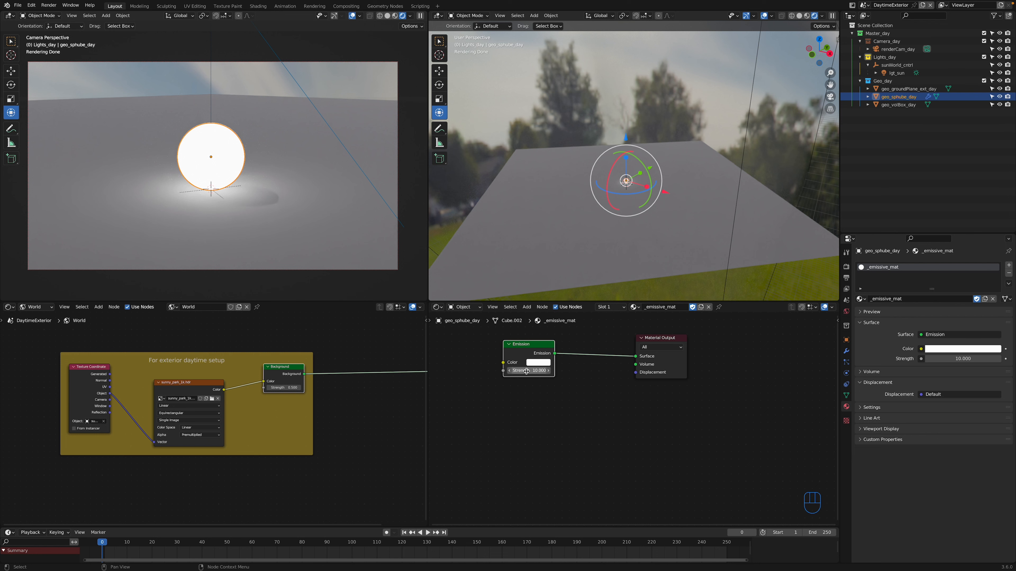
pyautogui.moveTo(550, 375); pyautogui.dragTo(608, 392, button='middle')
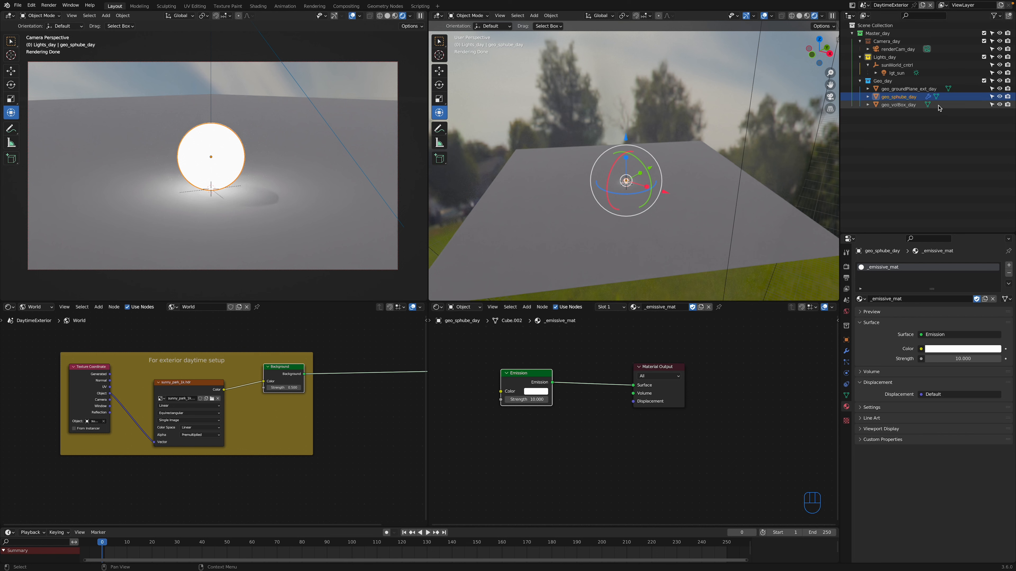
# Hide geo_sphube_day in the viewport, and export the Nordic Beach Rocks asset from the purchased 3D assets library to Blender
pyautogui.click(999, 98)
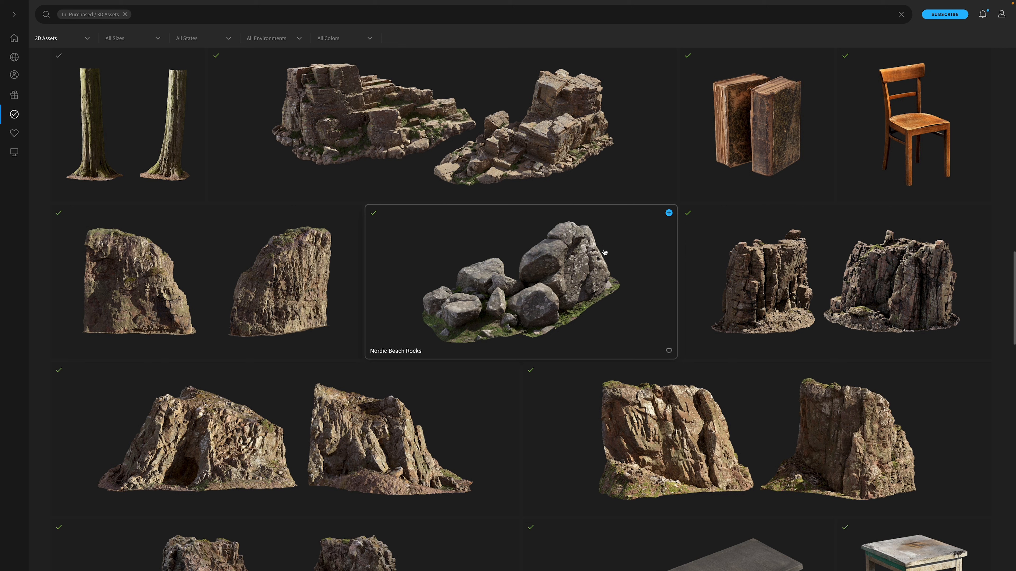
pyautogui.click(668, 213)
pyautogui.click(669, 213)
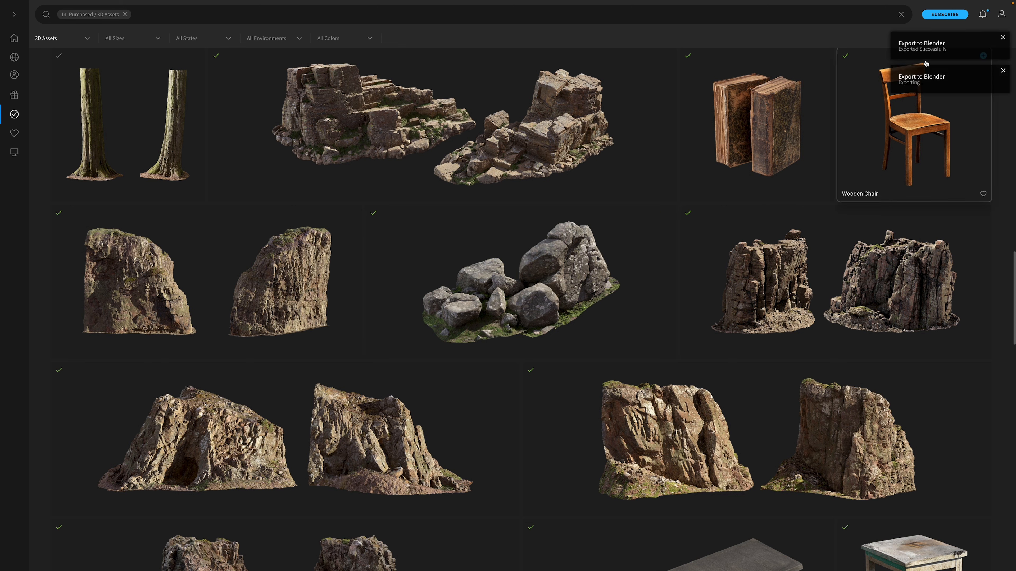
# Switch back to Blender and delete the duplicate imported rock without the .001 suffix from Geo_day
pyautogui.hotkey('ctrl', 'Left')
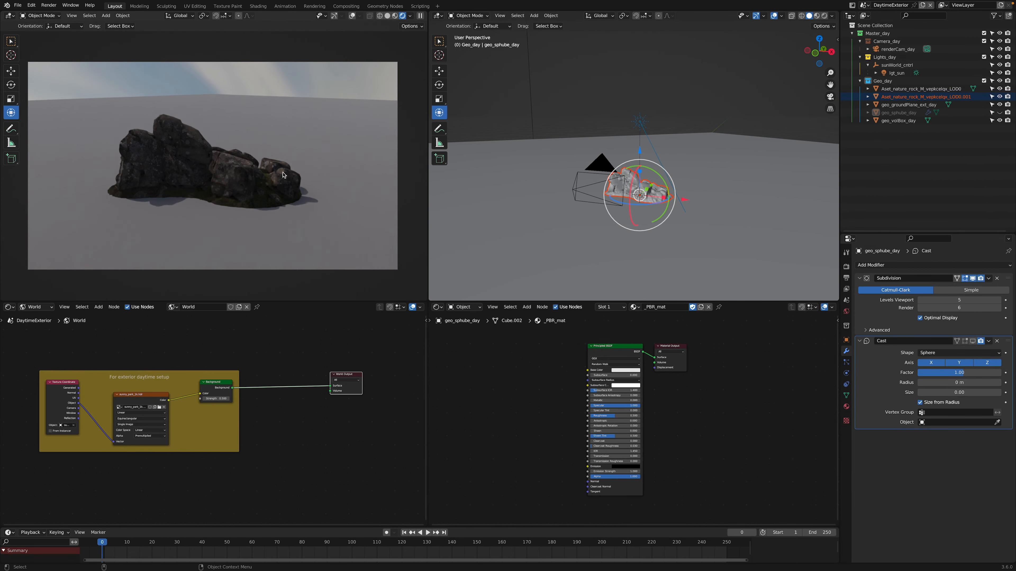
pyautogui.click(920, 88)
pyautogui.press('Delete')
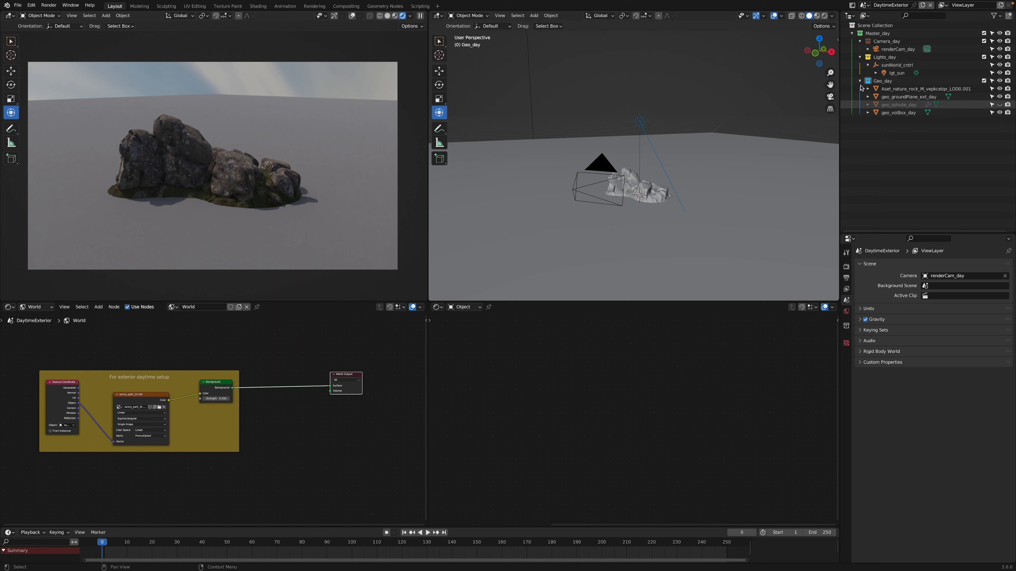
# Rotate the sunWorld_cntrl object about 62° around the global Z axis to change the light direction on the rock
pyautogui.click(897, 65)
pyautogui.moveTo(650, 202); pyautogui.dragTo(657, 209, button='middle')
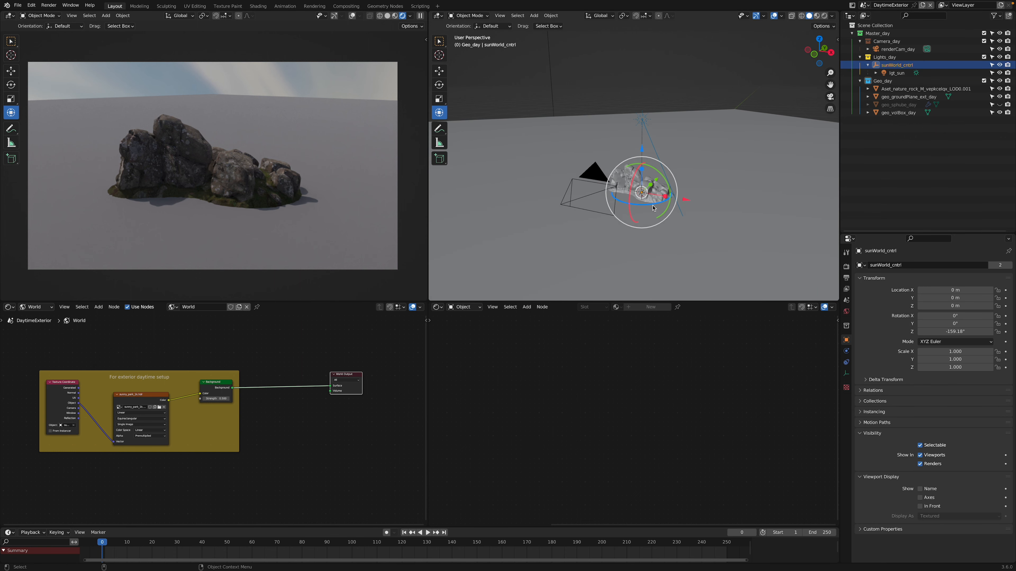
pyautogui.moveTo(656, 208); pyautogui.dragTo(685, 181)
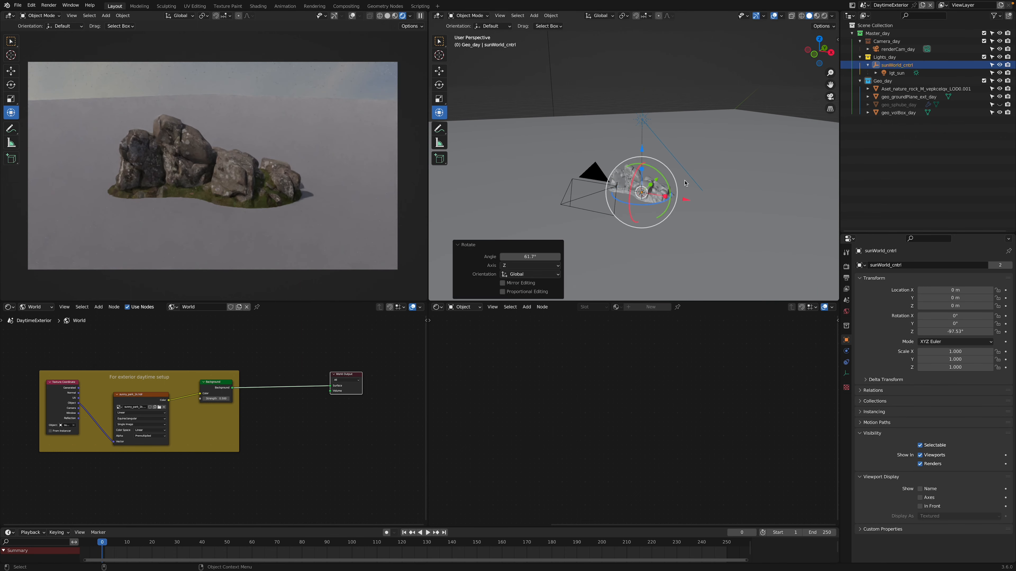
# Move the imported rock asset about -2.79 m along the global X axis
pyautogui.click(626, 179)
pyautogui.scroll(2, 700, 211)
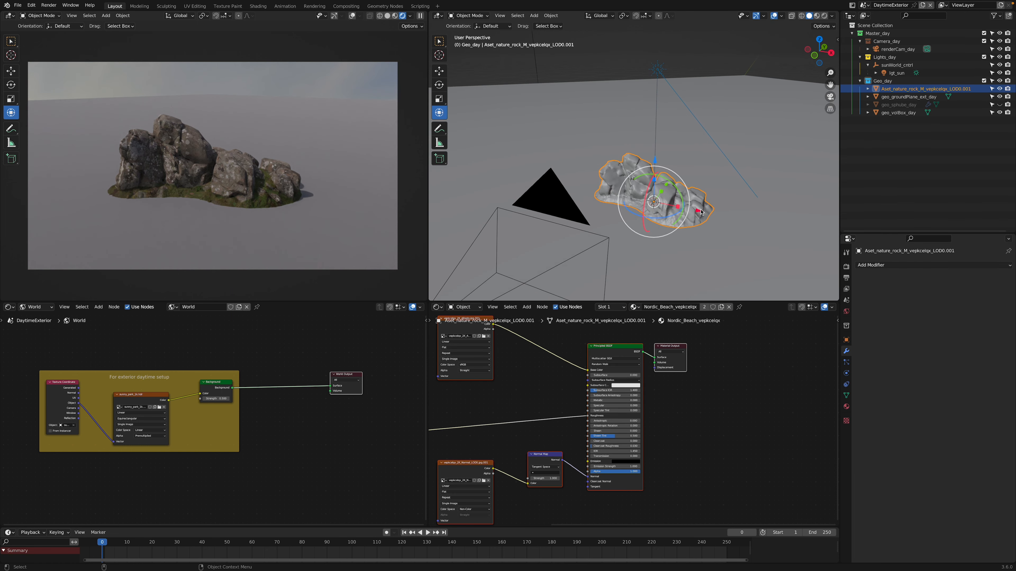
pyautogui.moveTo(701, 212); pyautogui.dragTo(643, 201)
pyautogui.moveTo(580, 203); pyautogui.dragTo(702, 148)
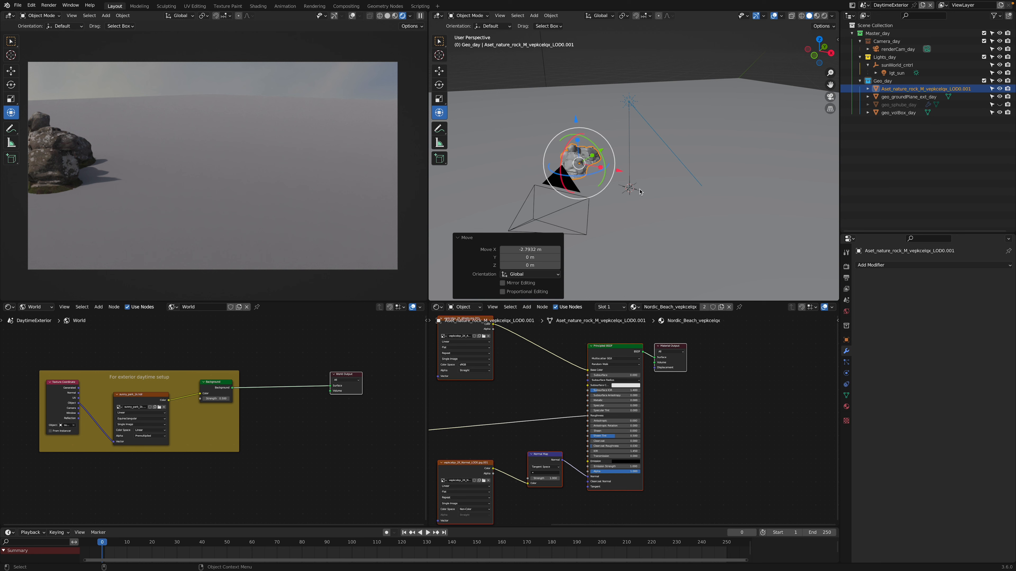
# Switch between the Studio and DaytimeExterior scenes, open the new-scene options including Full Copy, and end in the Studio scene
pyautogui.click(864, 6)
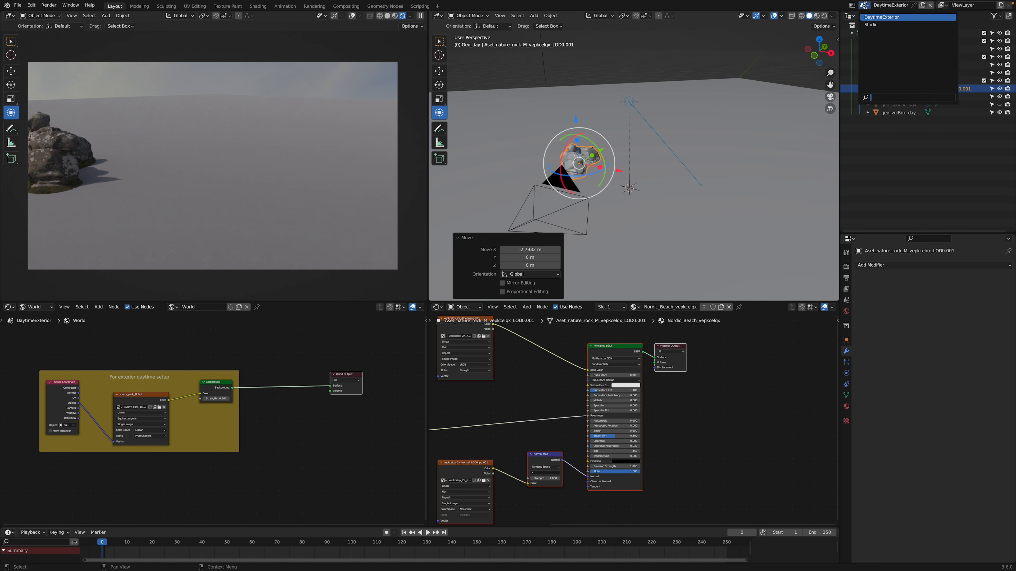
pyautogui.click(872, 24)
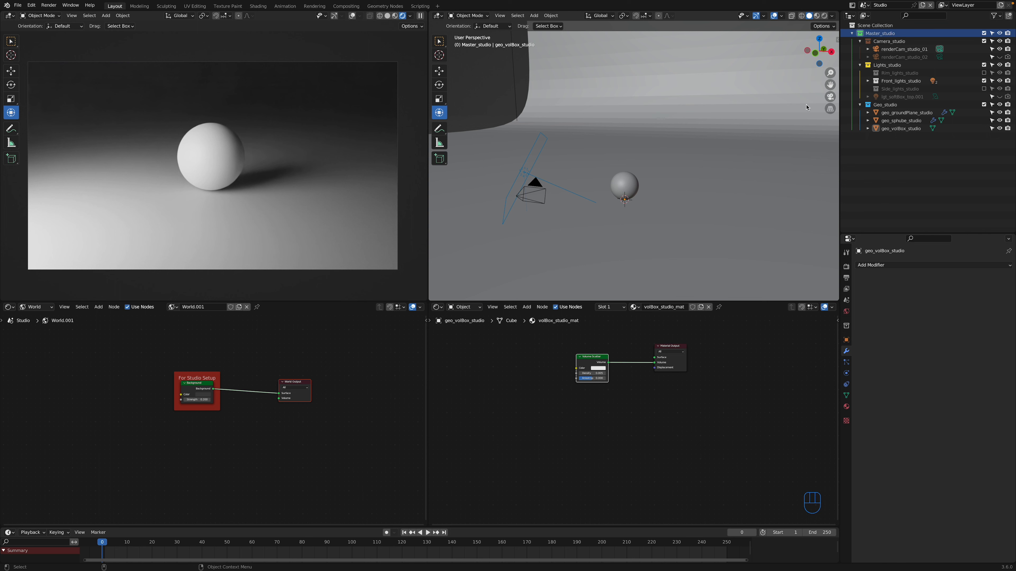
pyautogui.click(864, 5)
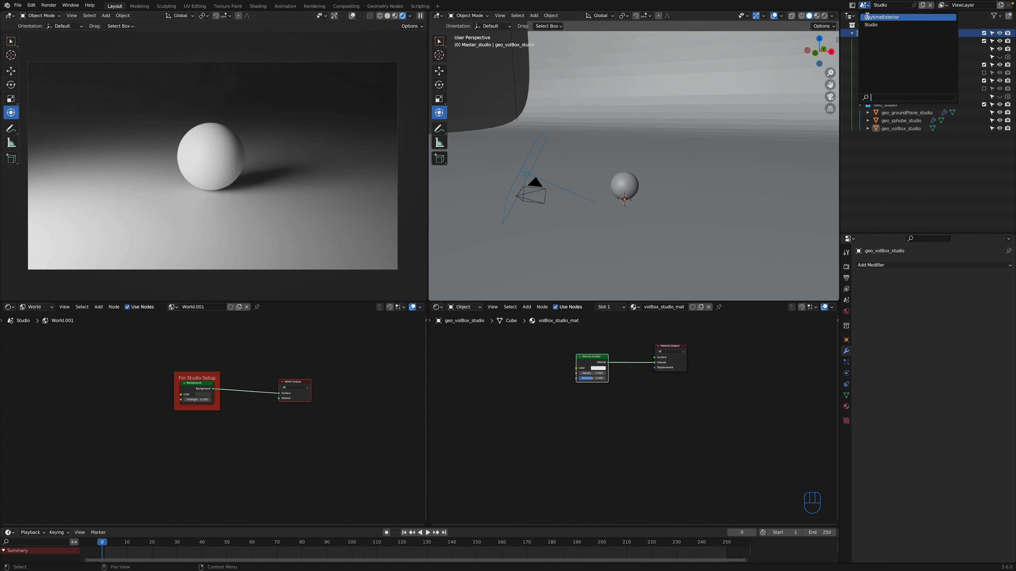
pyautogui.click(880, 17)
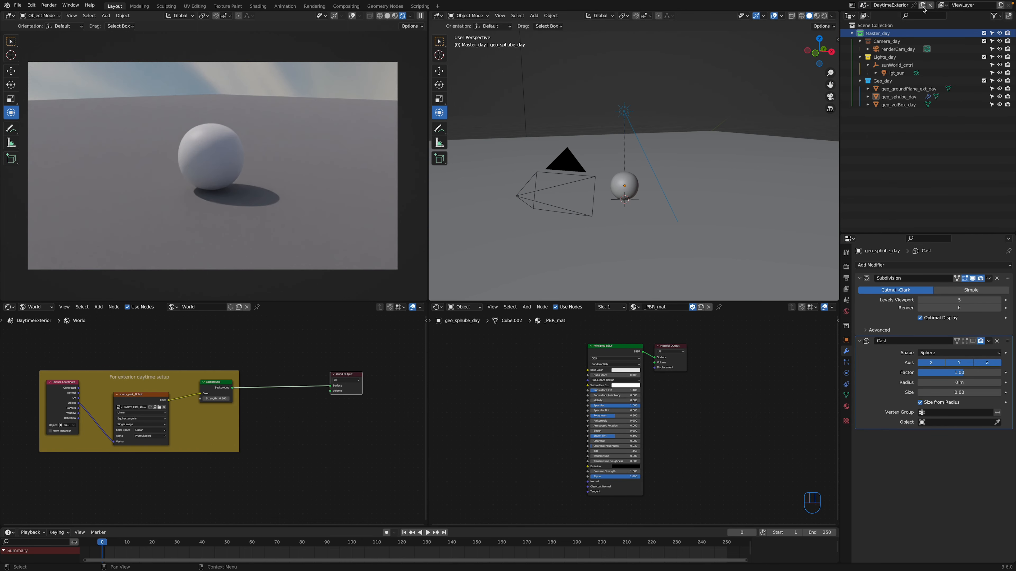
pyautogui.click(923, 8)
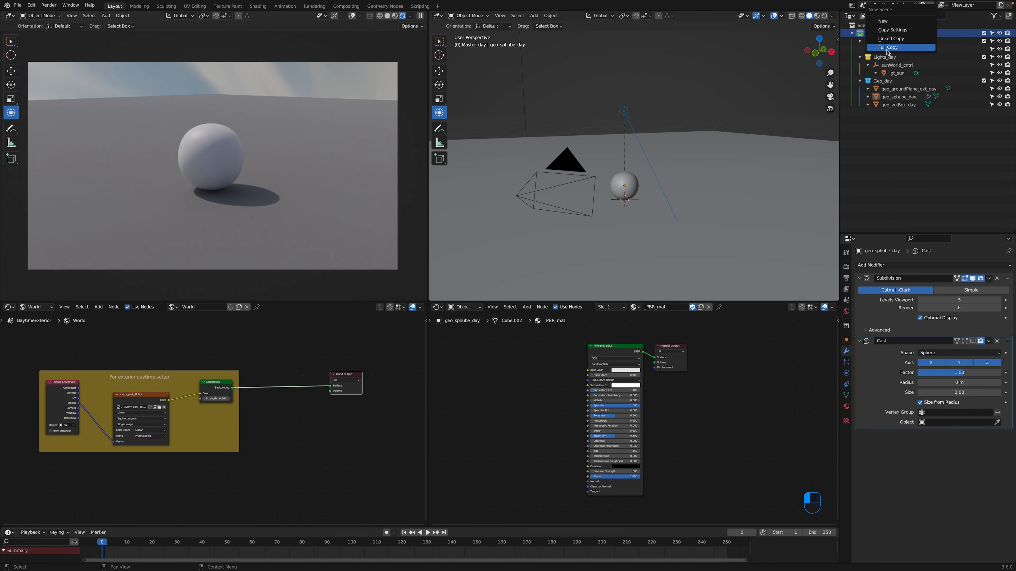
pyautogui.click(863, 6)
pyautogui.click(871, 24)
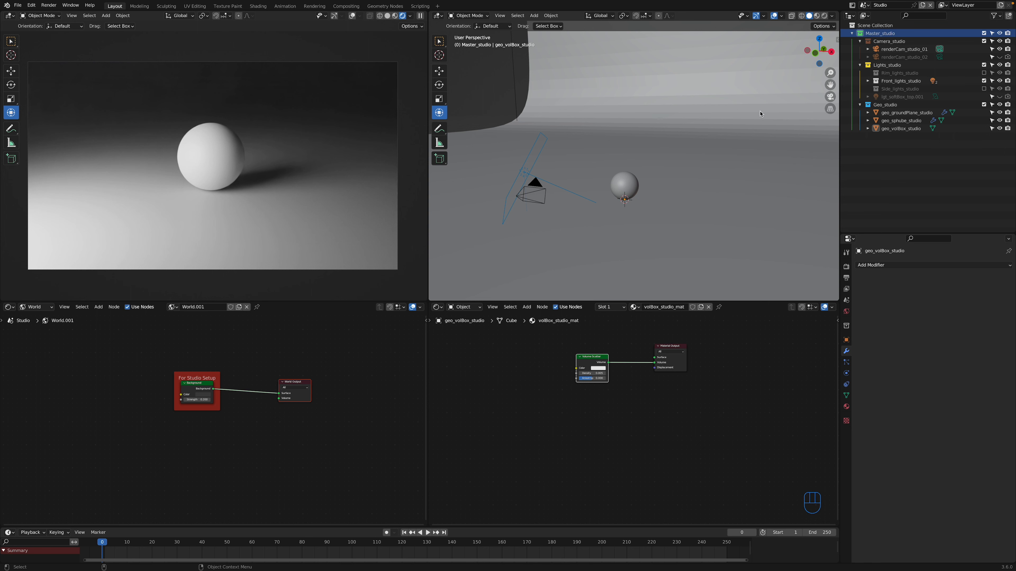
# Select renderCam_studio_01 and examine its placement, lens and depth of field settings
pyautogui.click(905, 57)
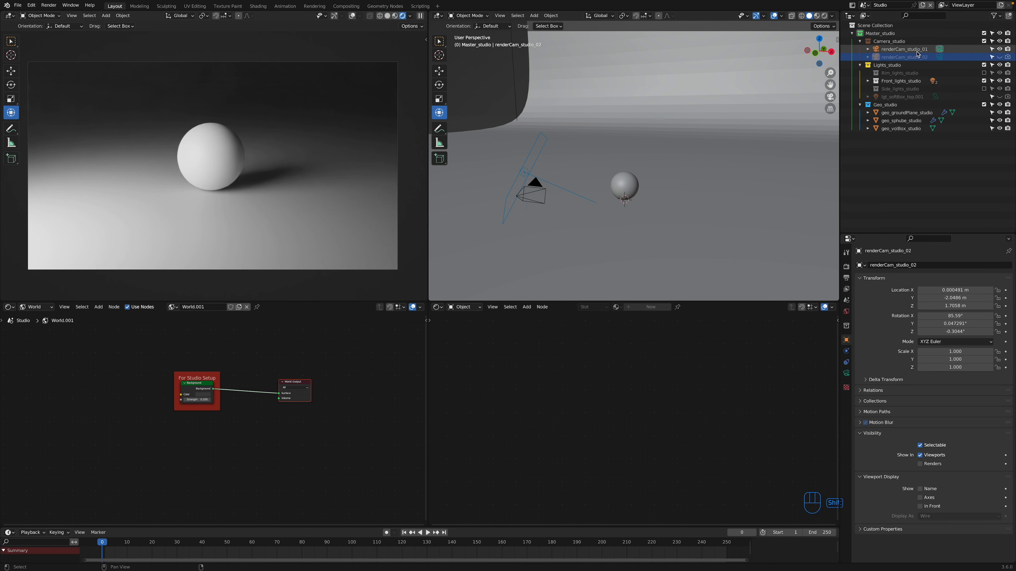
pyautogui.click(905, 52)
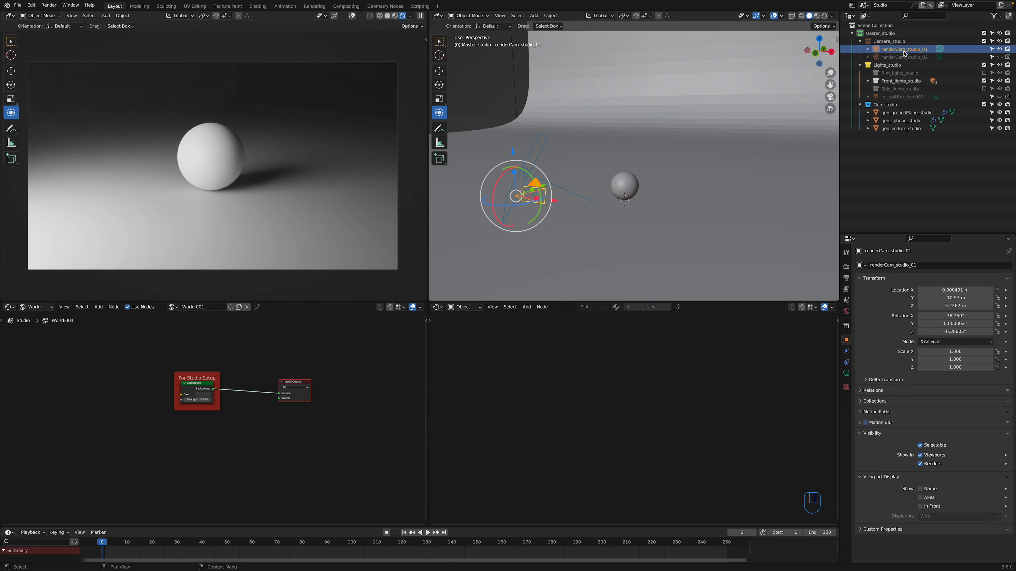
pyautogui.keyDown('alt'); pyautogui.moveTo(581, 179); pyautogui.dragTo(629, 172, button='middle'); pyautogui.keyUp('alt')
pyautogui.keyDown('alt'); pyautogui.moveTo(629, 172); pyautogui.dragTo(546, 192); pyautogui.keyUp('alt')
pyautogui.keyDown('alt'); pyautogui.moveTo(546, 192); pyautogui.dragTo(632, 162, button='middle'); pyautogui.keyUp('alt')
pyautogui.scroll(3, 657, 163)
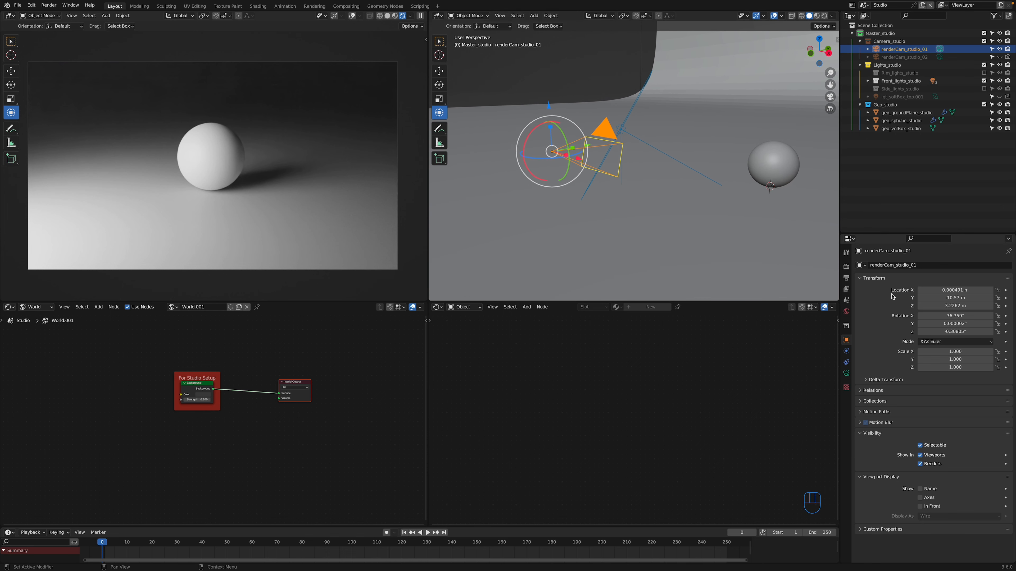
pyautogui.click(845, 373)
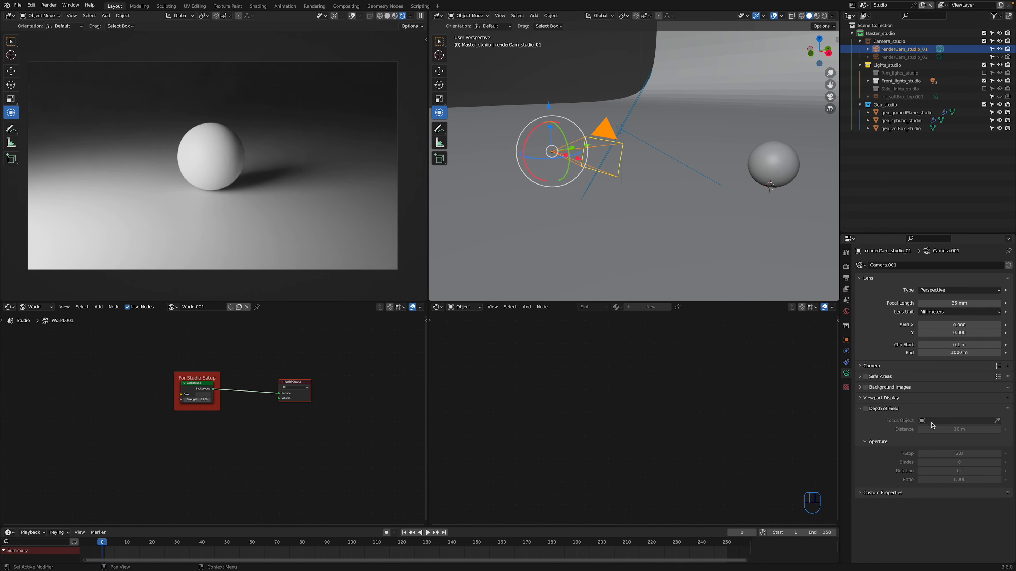
# Unhide renderCam_studio_02, examine its close-up placement by the sphere and its lens settings, and hide it again
pyautogui.click(904, 57)
pyautogui.click(1000, 57)
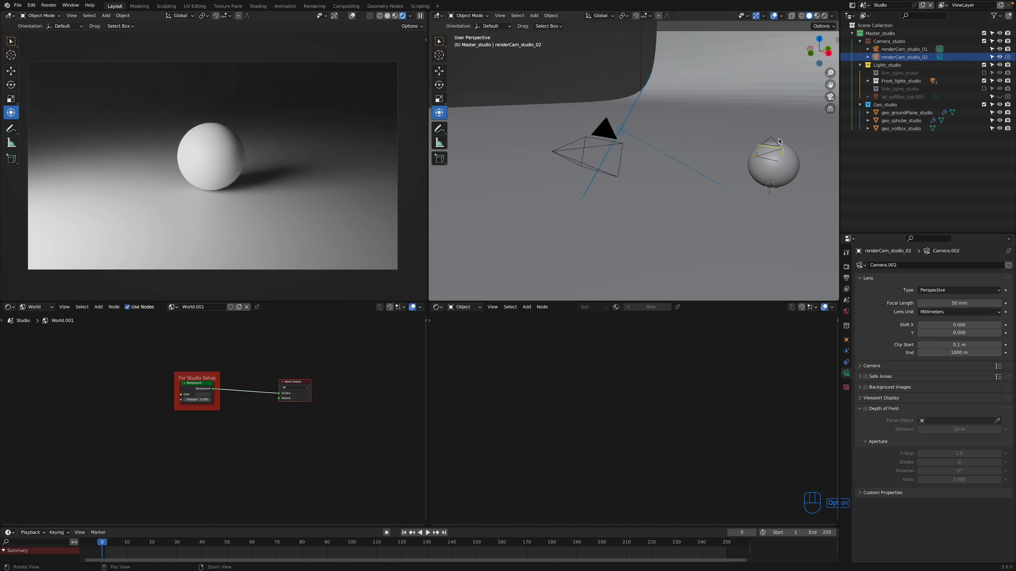
pyautogui.moveTo(780, 141); pyautogui.dragTo(660, 164, button='middle')
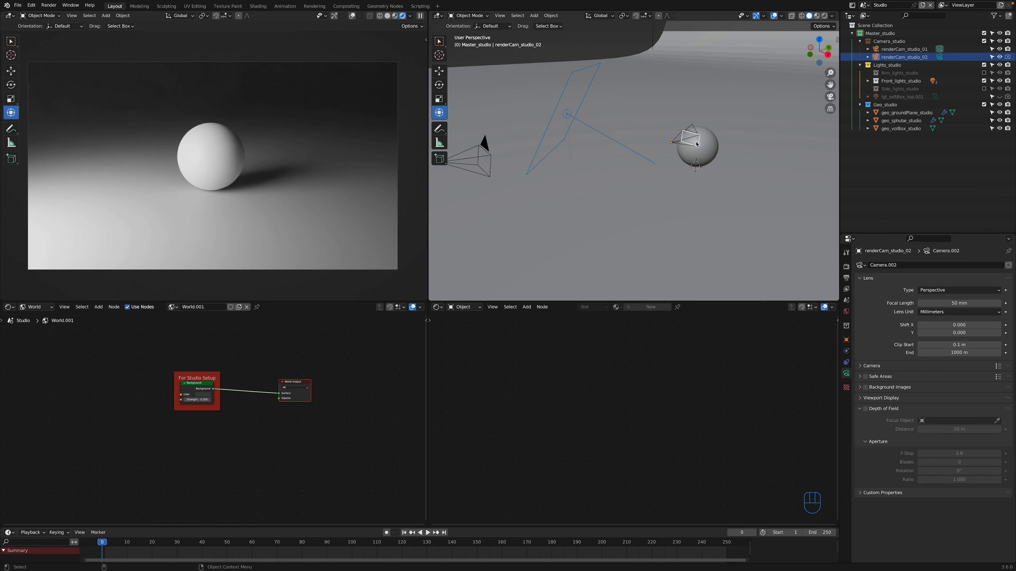
pyautogui.moveTo(696, 146); pyautogui.dragTo(678, 147, button='middle')
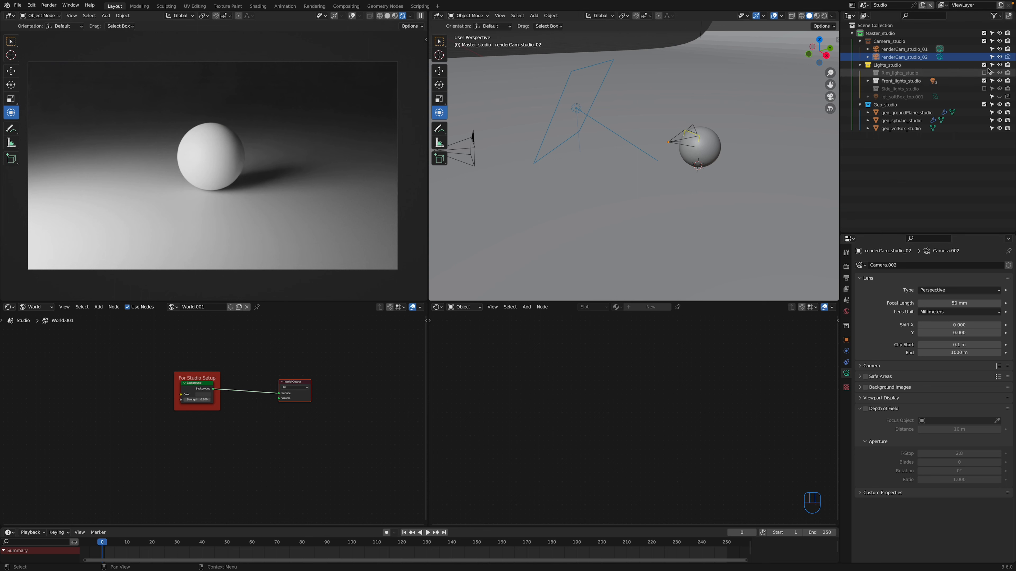
pyautogui.click(1000, 57)
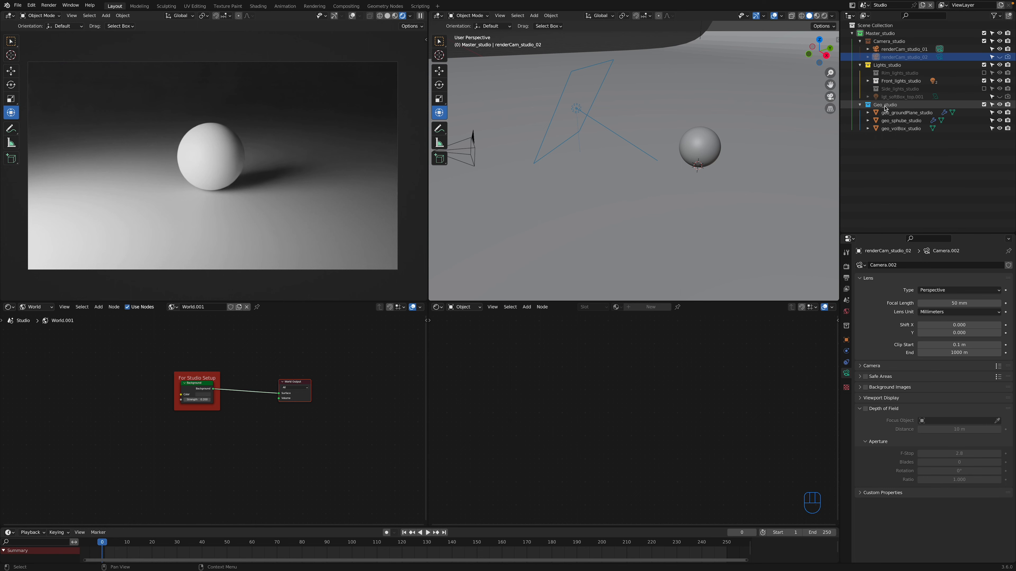
# Select geo_groundPlane_studio and examine its curved backdrop shape, its base mesh in Edit Mode and its Subdivision modifier
pyautogui.moveTo(664, 176); pyautogui.dragTo(674, 181, button='middle')
pyautogui.scroll(-4, 673, 181)
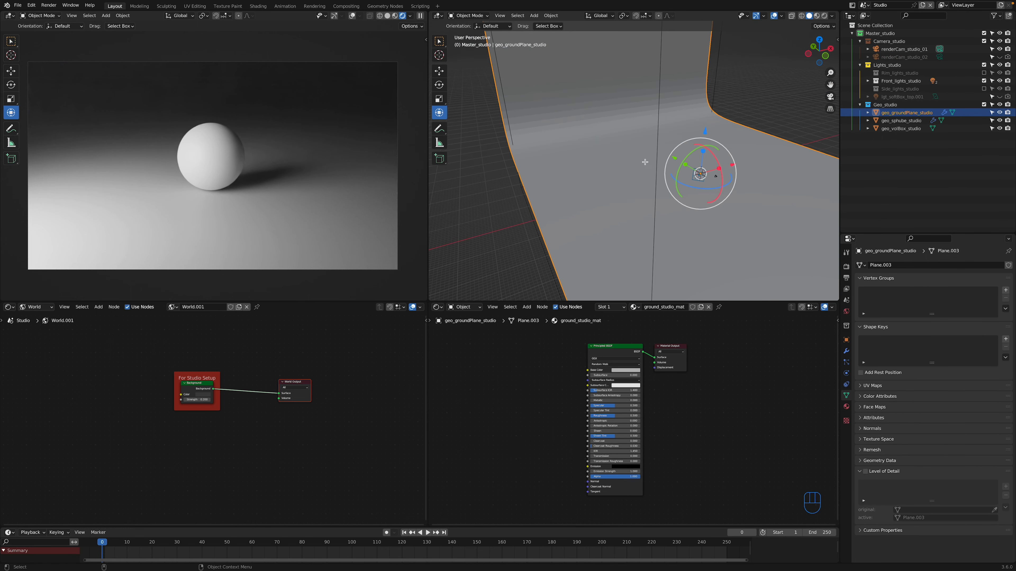
pyautogui.press('Tab')
pyautogui.keyDown('alt'); pyautogui.moveTo(607, 147); pyautogui.dragTo(616, 177); pyautogui.keyUp('alt')
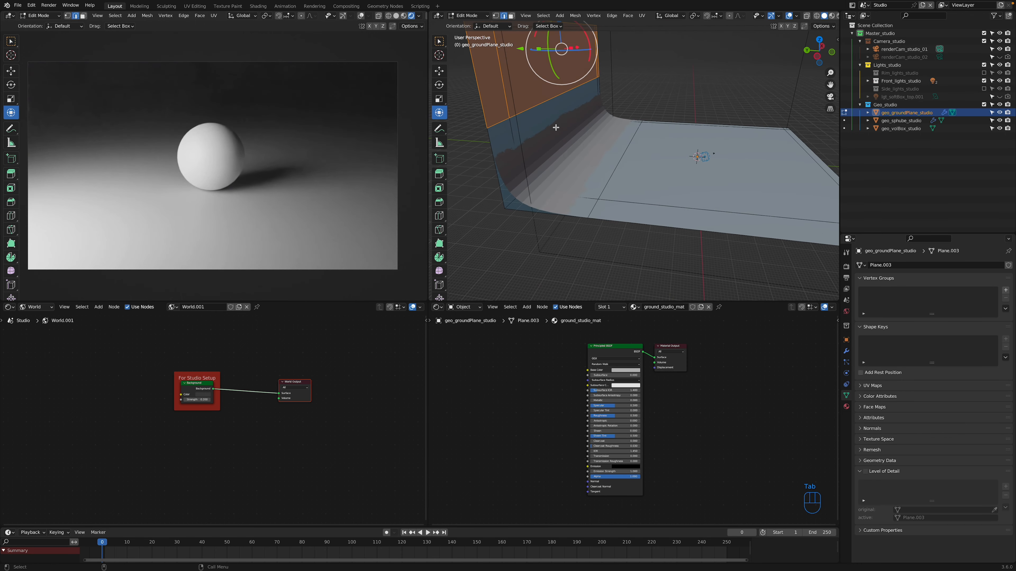
pyautogui.keyDown('alt'); pyautogui.moveTo(558, 145); pyautogui.dragTo(630, 162); pyautogui.keyUp('alt')
pyautogui.press('Tab')
pyautogui.click(847, 352)
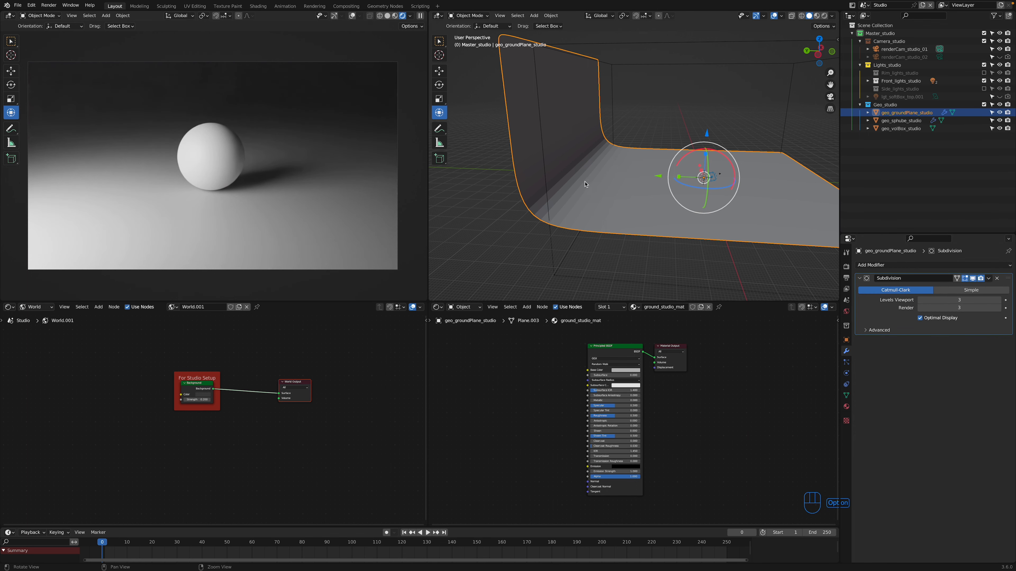
pyautogui.keyDown('alt'); pyautogui.moveTo(586, 183); pyautogui.dragTo(568, 157); pyautogui.keyUp('alt')
pyautogui.keyDown('alt'); pyautogui.moveTo(631, 204); pyautogui.dragTo(562, 145); pyautogui.keyUp('alt')
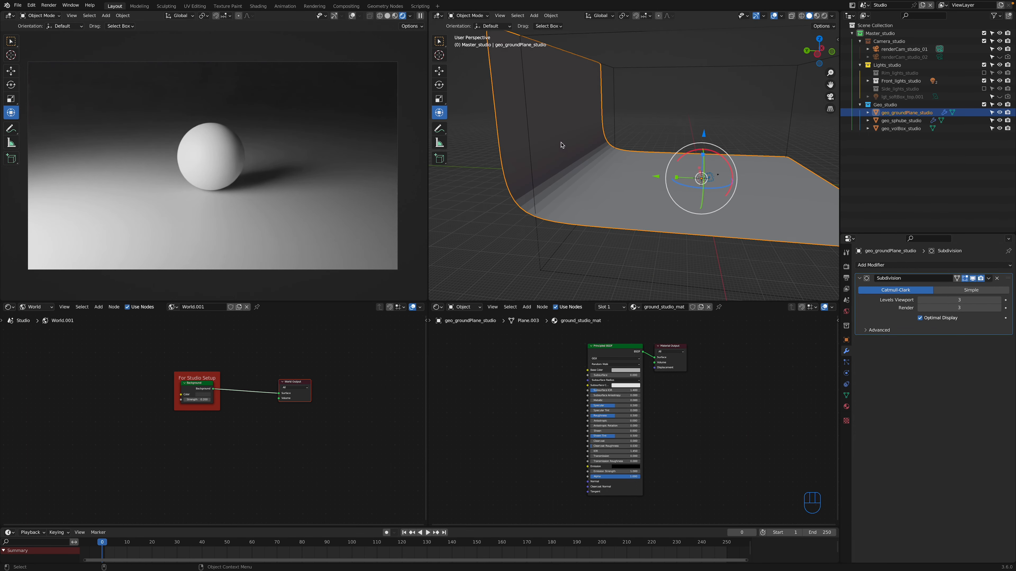
pyautogui.keyDown('alt'); pyautogui.moveTo(629, 128); pyautogui.dragTo(608, 120); pyautogui.keyUp('alt')
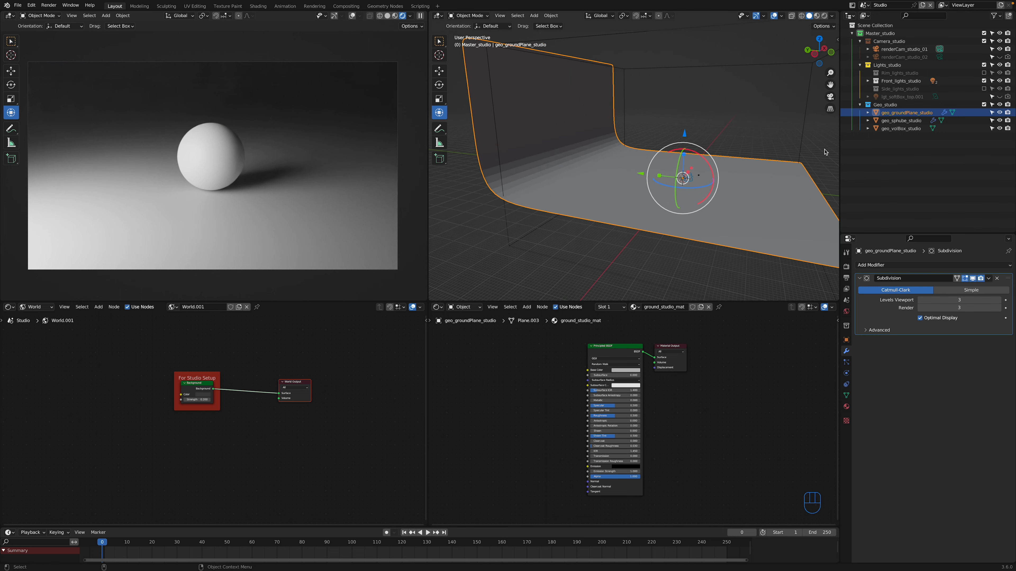
# Try extruding one side face of geo_sphube_studio about 2.6 m outward in Edit Mode
pyautogui.click(900, 121)
pyautogui.keyDown('alt'); pyautogui.moveTo(744, 166); pyautogui.dragTo(632, 169); pyautogui.keyUp('alt')
pyautogui.scroll(5, 683, 179)
pyautogui.scroll(3, 658, 168)
pyautogui.press('Tab')
pyautogui.scroll(8, 658, 168)
pyautogui.press('3')
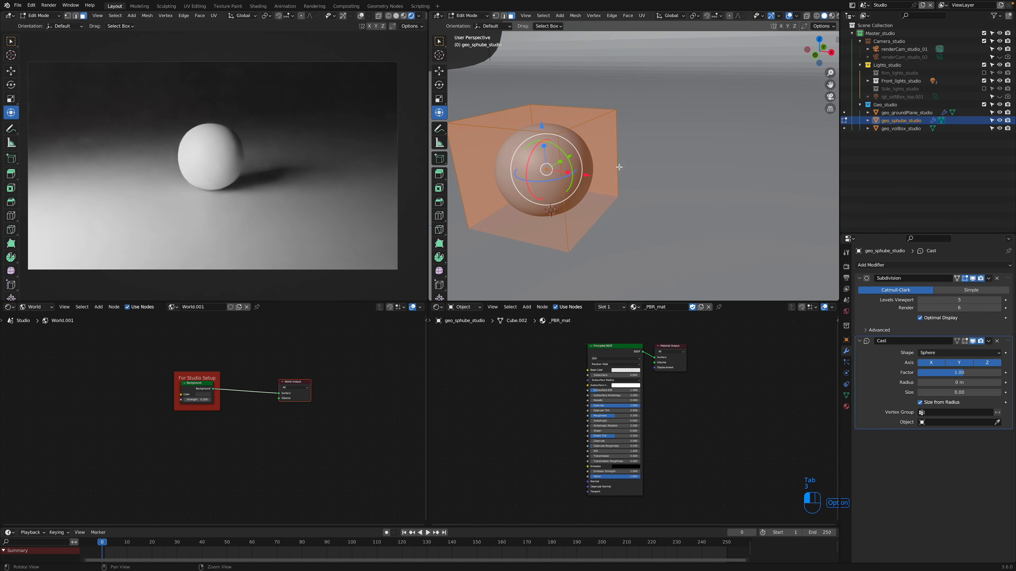
pyautogui.click(606, 152)
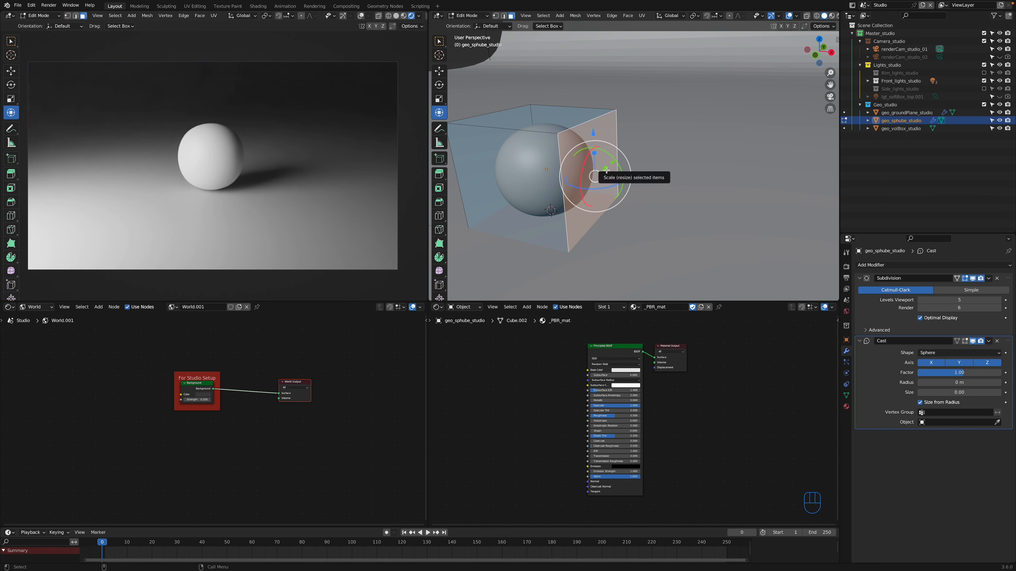
pyautogui.press('e')
pyautogui.click(740, 187)
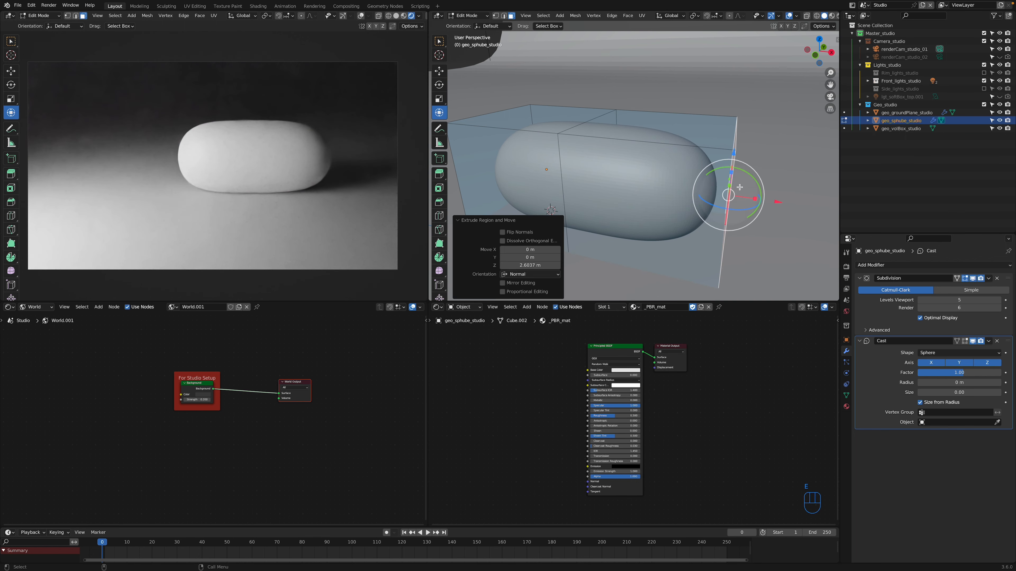
# Undo the face extrusion, return to Object Mode and turn off the Cast modifier's viewport display on geo_sphube_studio
pyautogui.scroll(-3, 737, 189)
pyautogui.press('super+z')
pyautogui.press('Tab')
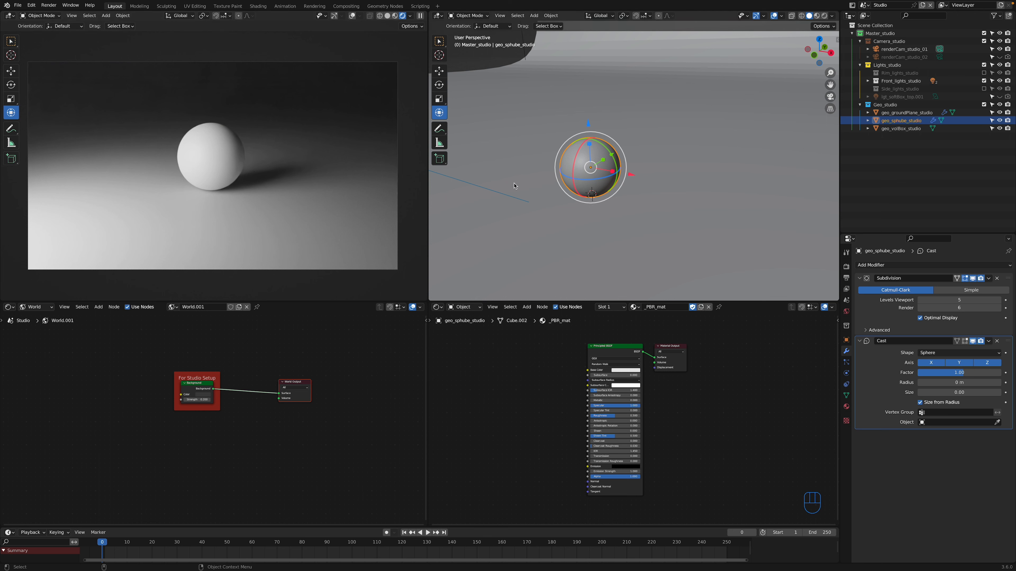
pyautogui.click(976, 342)
# Select geo_volBox_studio and examine its extent around the backdrop and its Volume Scatter material nodes
pyautogui.click(905, 130)
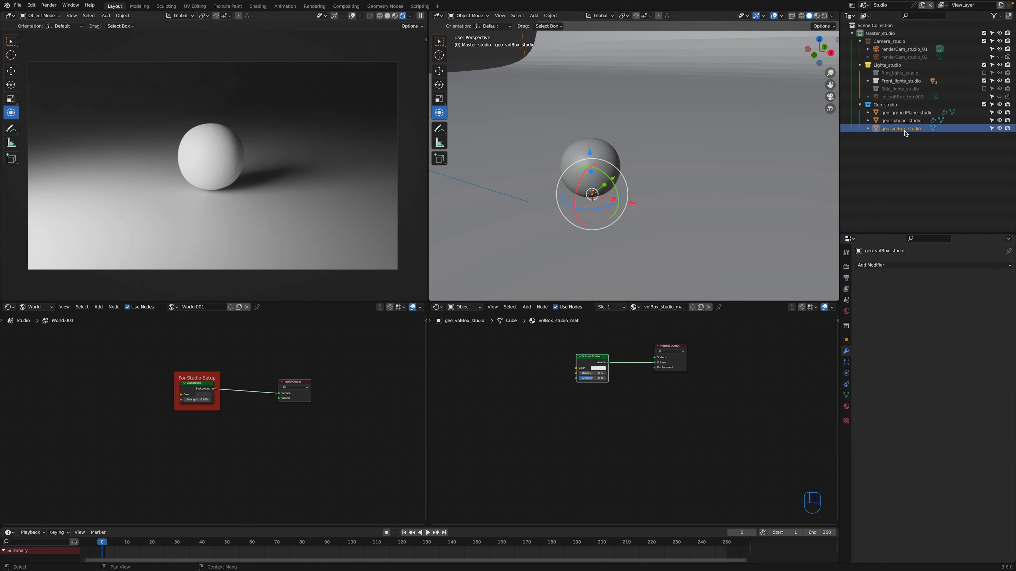
pyautogui.moveTo(641, 195); pyautogui.dragTo(667, 182, button='middle')
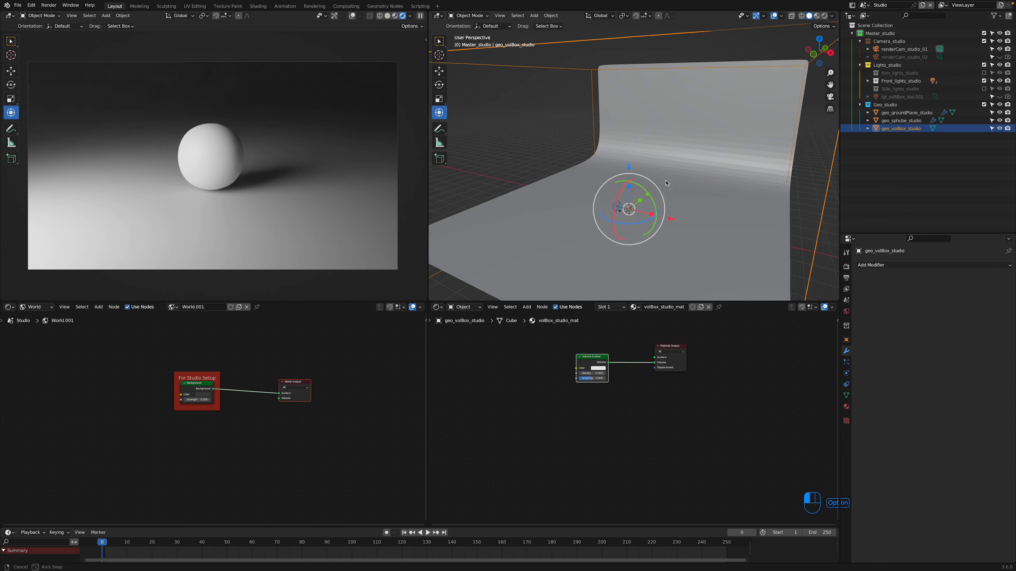
pyautogui.keyDown('alt'); pyautogui.moveTo(667, 183); pyautogui.dragTo(656, 172); pyautogui.keyUp('alt')
pyautogui.scroll(-3, 660, 179)
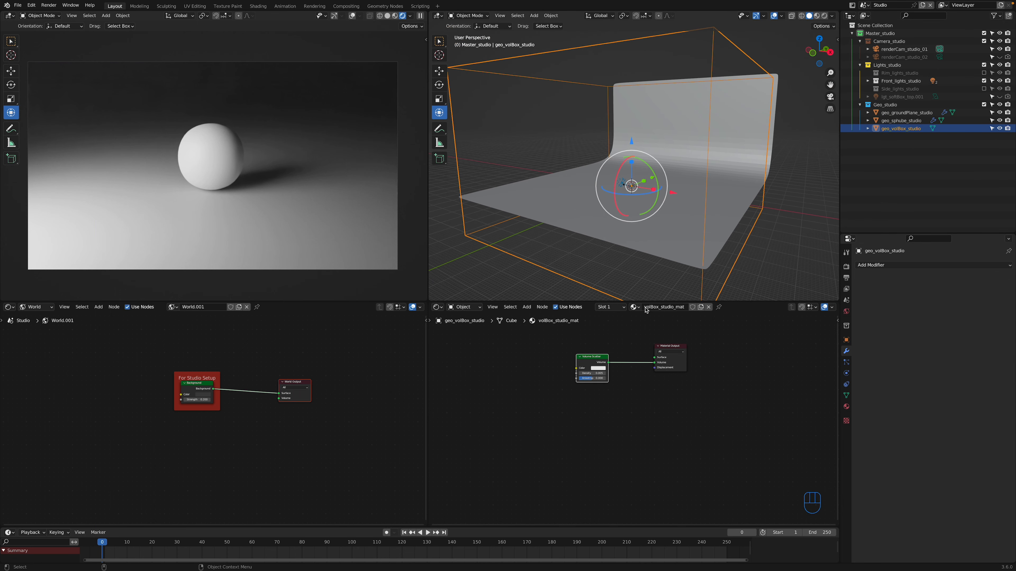
pyautogui.moveTo(612, 358); pyautogui.dragTo(580, 358, button='middle')
pyautogui.scroll(4, 581, 358)
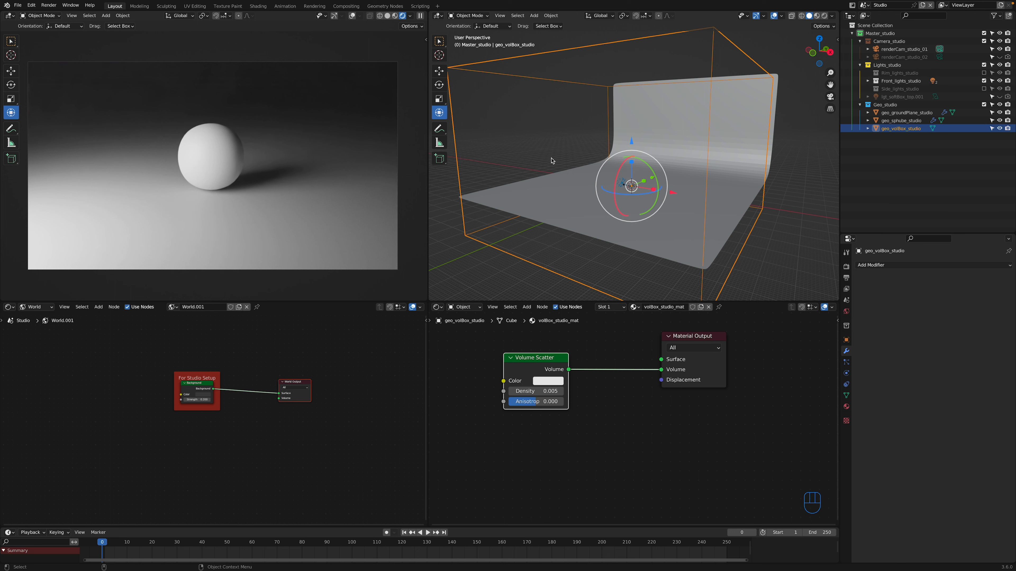
# Hide geo_sphube_studio and append the geo_davidHead_high object from the studio characters blend file
pyautogui.click(1000, 121)
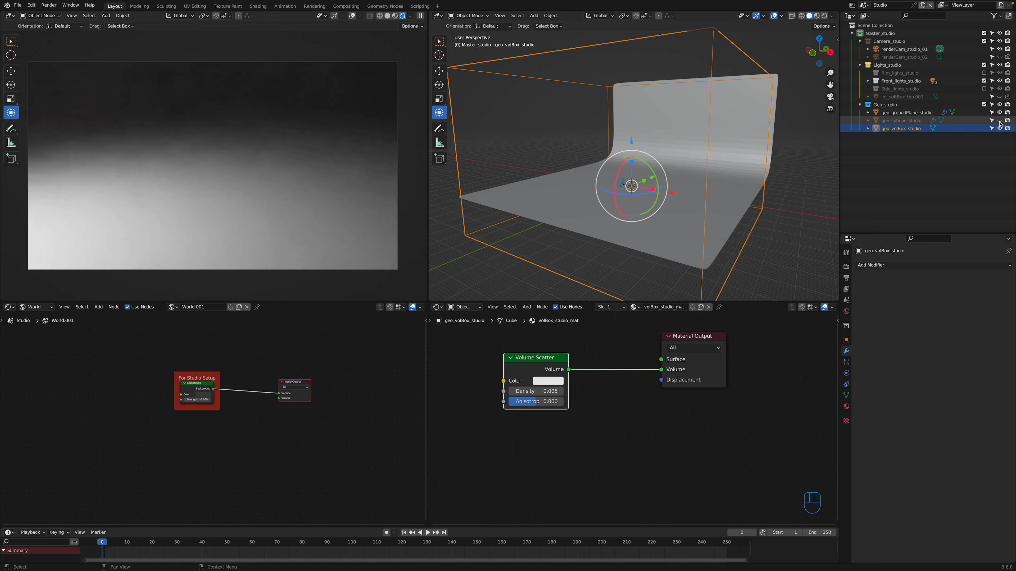
pyautogui.click(17, 5)
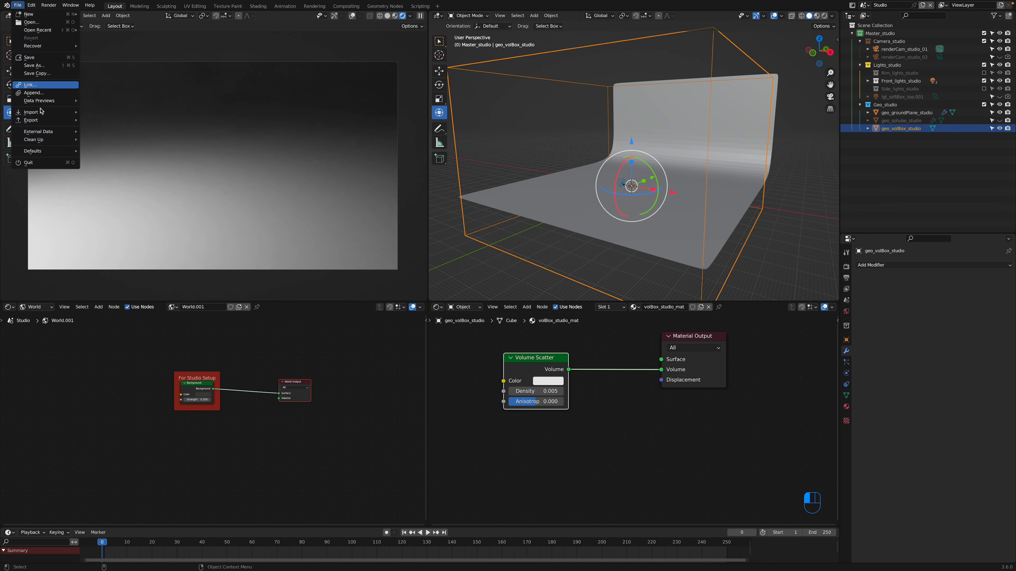
pyautogui.click(44, 96)
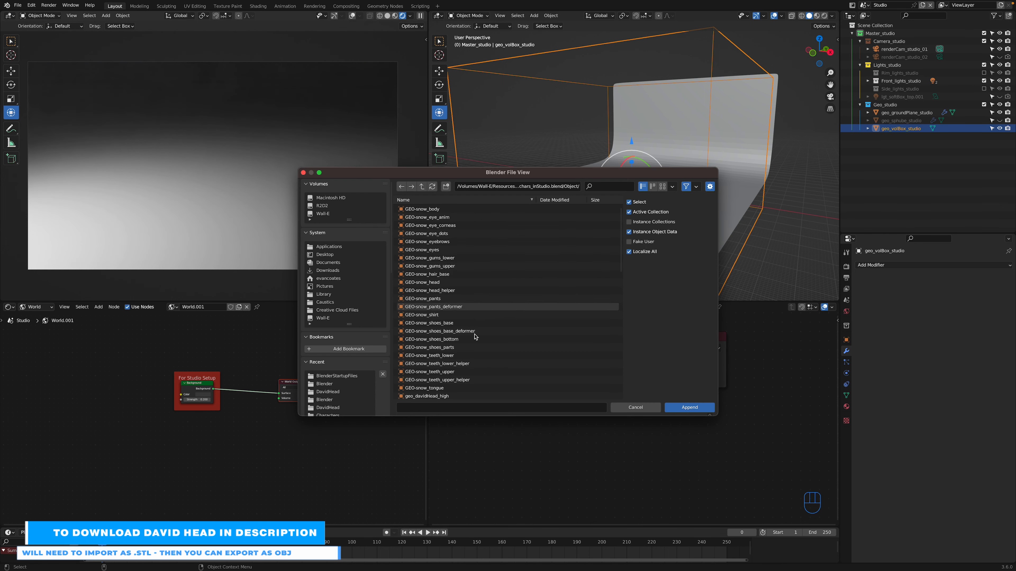
pyautogui.scroll(-2, 443, 372)
pyautogui.click(443, 381)
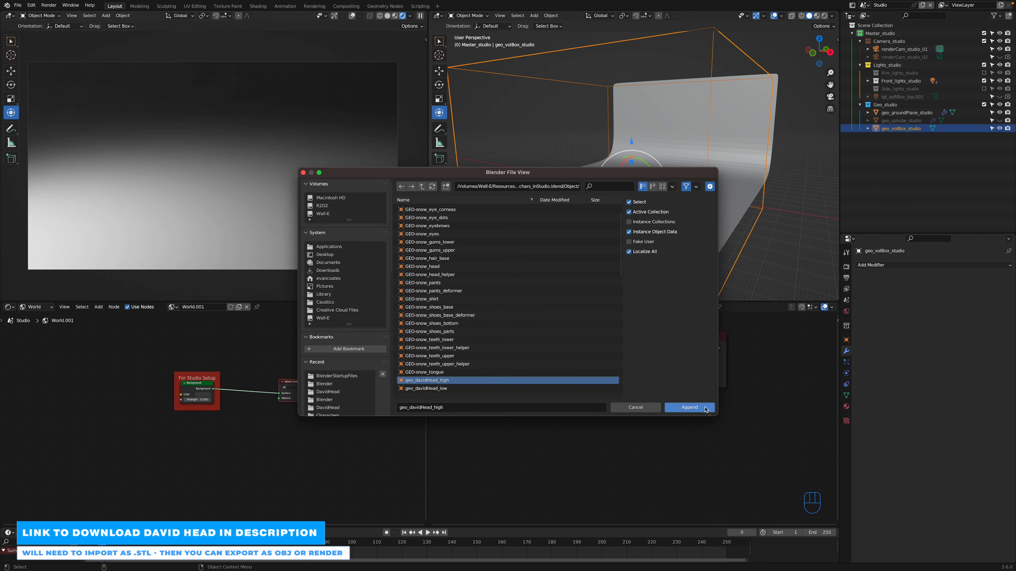
pyautogui.click(689, 407)
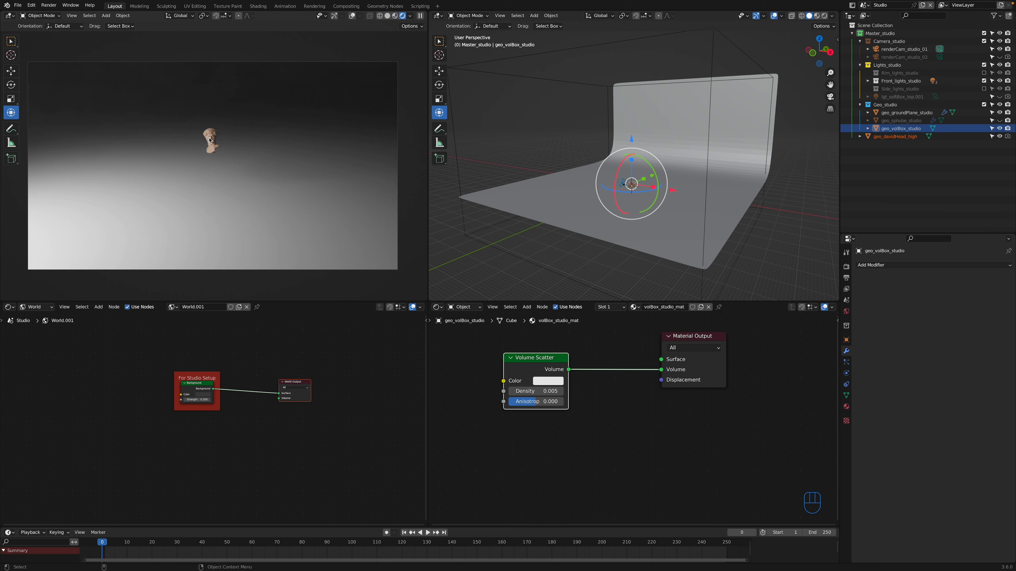
# Set the Studio scene's active camera to renderCam_studio_02
pyautogui.click(845, 300)
pyautogui.click(961, 276)
pyautogui.click(957, 304)
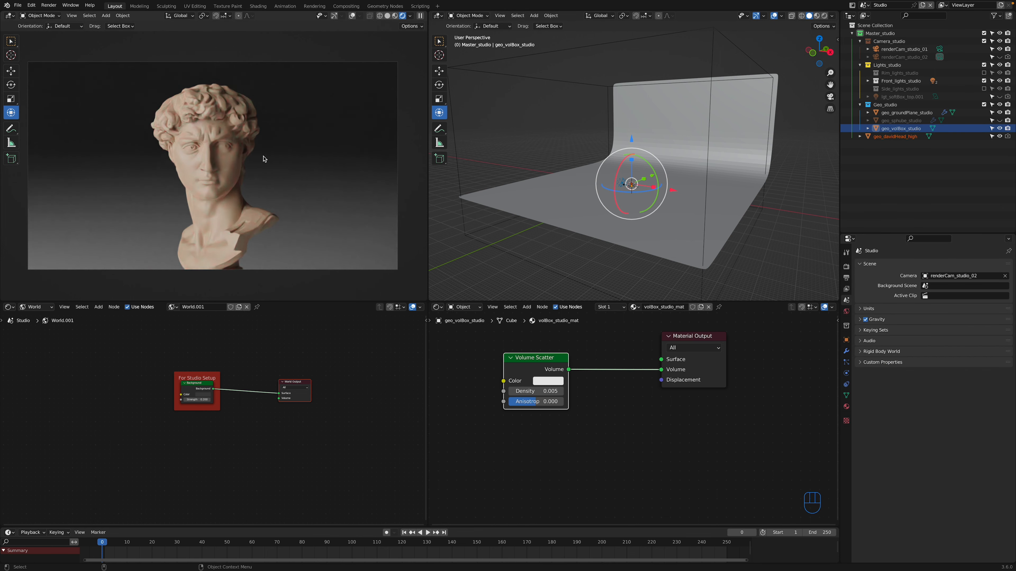
# Move geo_davidHead_high into the Geo_studio collection
pyautogui.keyDown('alt'); pyautogui.moveTo(635, 182); pyautogui.dragTo(620, 163, button='middle'); pyautogui.keyUp('alt')
pyautogui.scroll(8, 630, 168)
pyautogui.scroll(10, 625, 168)
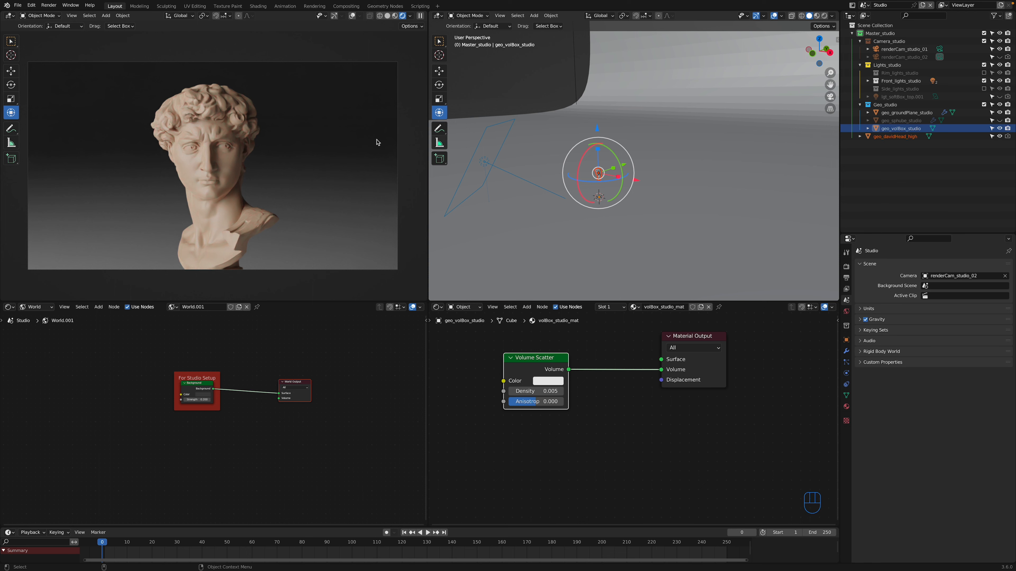
pyautogui.moveTo(884, 139); pyautogui.dragTo(886, 105)
pyautogui.keyDown('shift'); pyautogui.moveTo(731, 173); pyautogui.dragTo(738, 171, button='middle'); pyautogui.keyUp('shift')
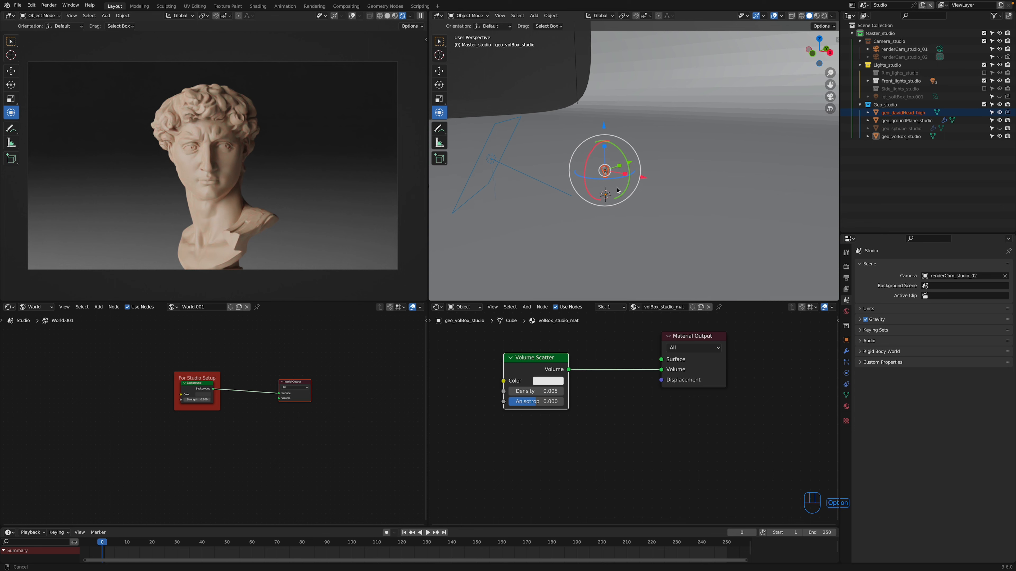
# Select lgt_softBox_front_SL.001 in the Front_lights_studio collection and examine its placement relative to the bust
pyautogui.click(868, 81)
pyautogui.click(914, 89)
pyautogui.moveTo(554, 162)
pyautogui.keyDown('alt'); pyautogui.mouseDown()
pyautogui.moveTo(588, 195)
pyautogui.moveTo(530, 153)
pyautogui.moveTo(541, 149)
pyautogui.mouseUp(); pyautogui.keyUp('alt')
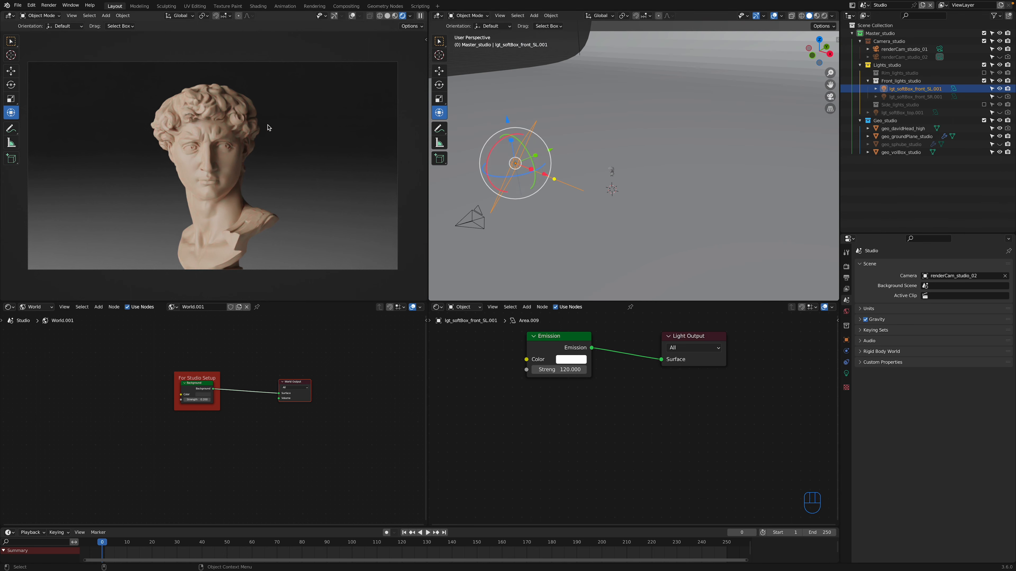
pyautogui.keyDown('alt'); pyautogui.moveTo(610, 168); pyautogui.dragTo(573, 176); pyautogui.keyUp('alt')
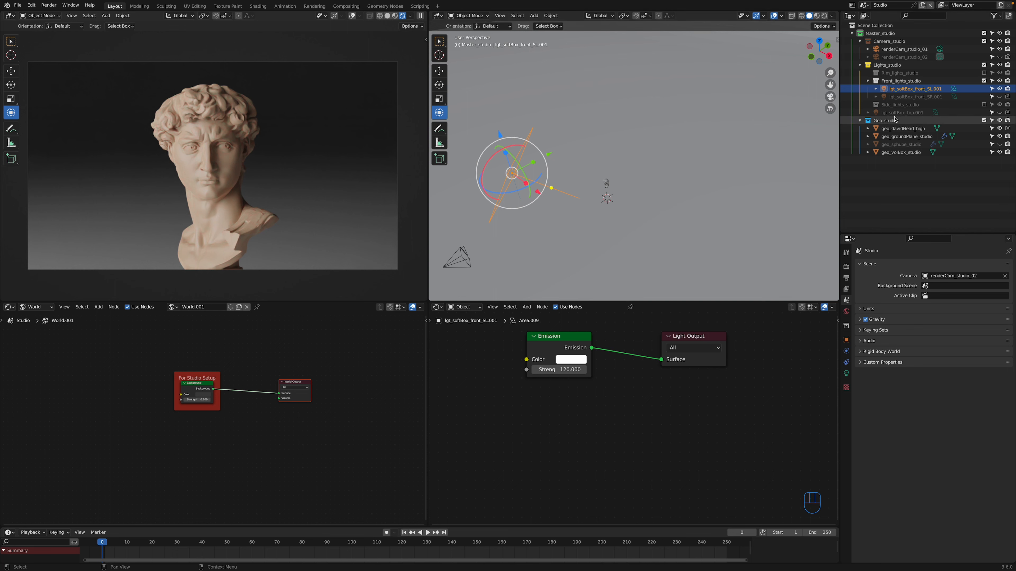
# Select lgt_softBox_front_SR.001 and make it visible in the viewport, then examine its placement
pyautogui.click(920, 96)
pyautogui.click(999, 96)
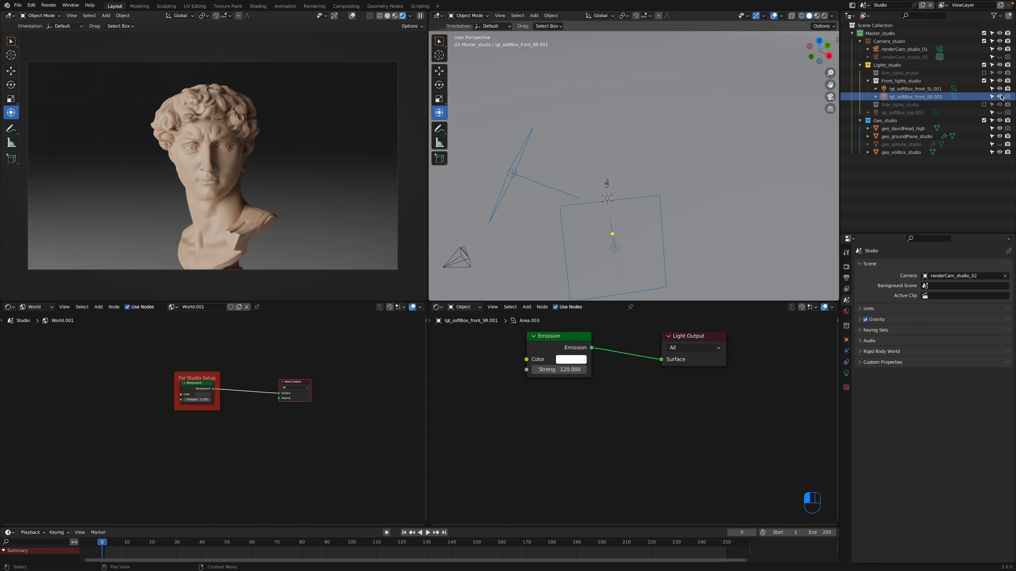
pyautogui.keyDown('alt'); pyautogui.moveTo(663, 205); pyautogui.dragTo(608, 163); pyautogui.keyUp('alt')
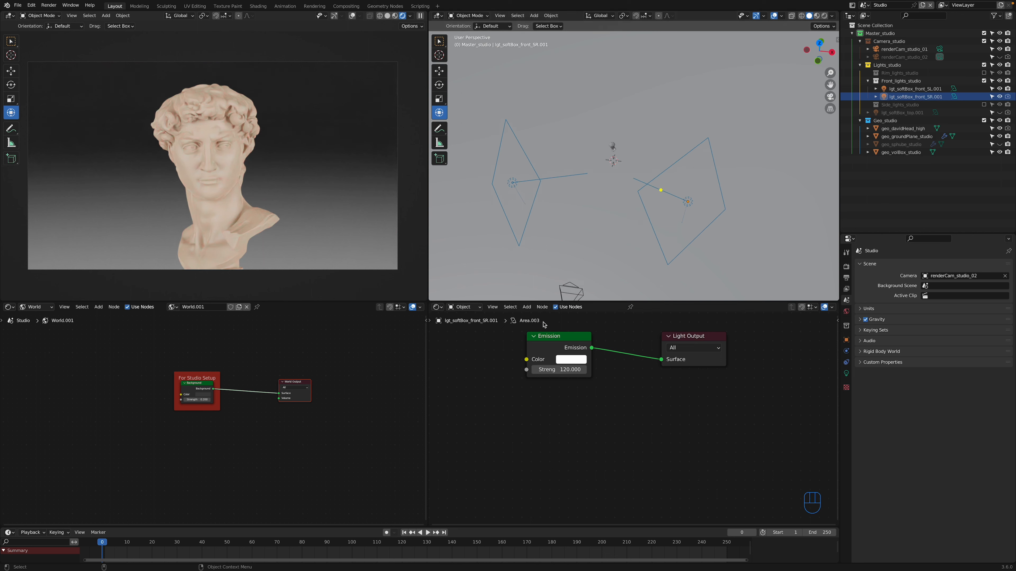
pyautogui.keyDown('alt'); pyautogui.moveTo(599, 376); pyautogui.dragTo(593, 391); pyautogui.keyUp('alt')
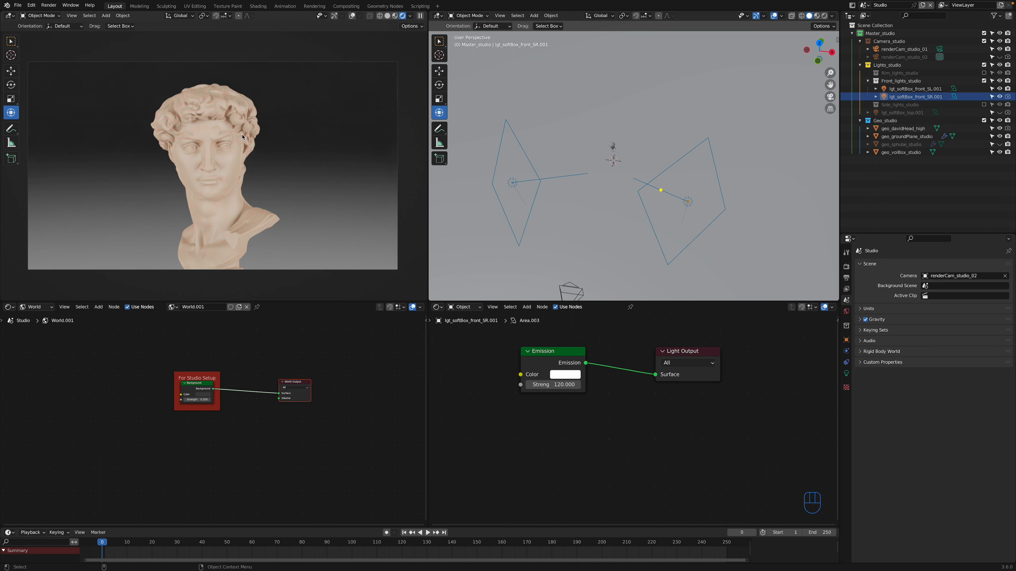
# Compare the emission nodes of the two front softboxes and set lgt_softBox_front_SR.001's strength to 5
pyautogui.click(925, 88)
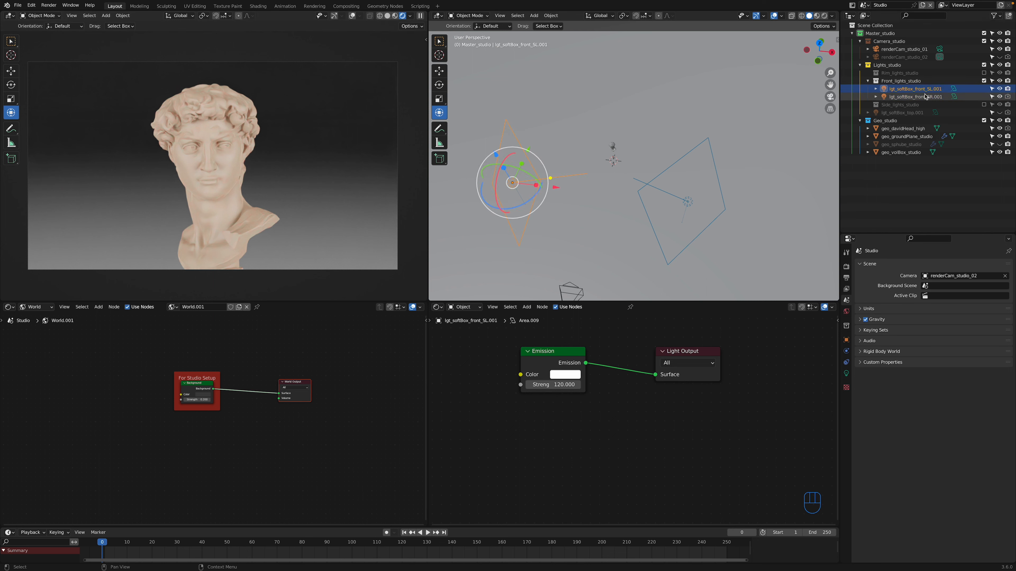
pyautogui.click(925, 98)
pyautogui.click(925, 89)
pyautogui.click(926, 96)
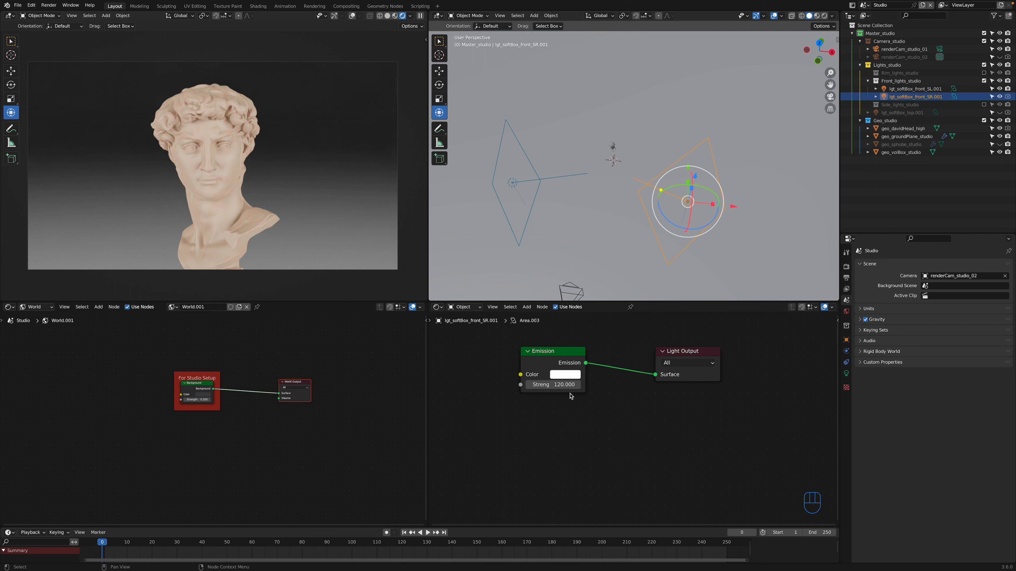
pyautogui.click(556, 385)
pyautogui.write('5')
pyautogui.press('Return')
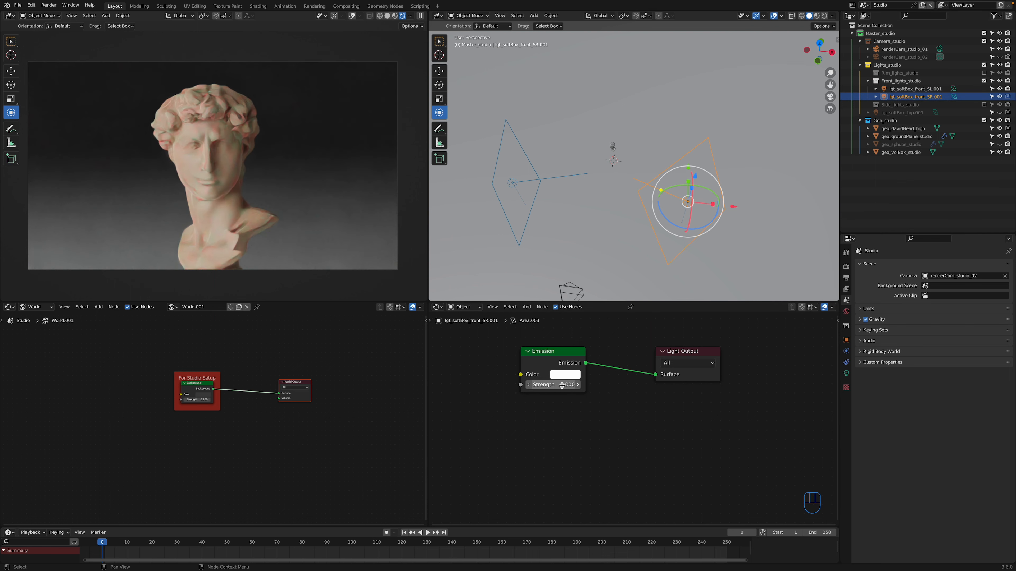
# Hide and show lgt_softBox_front_SR.001 repeatedly to compare its fill light on the bust
pyautogui.click(1000, 96)
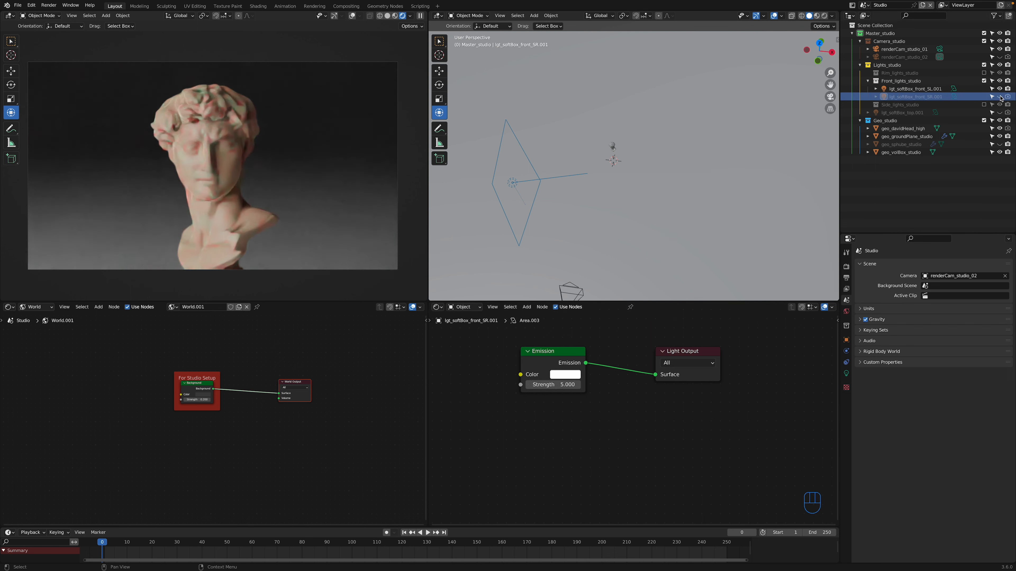
pyautogui.click(999, 97)
pyautogui.click(1000, 97)
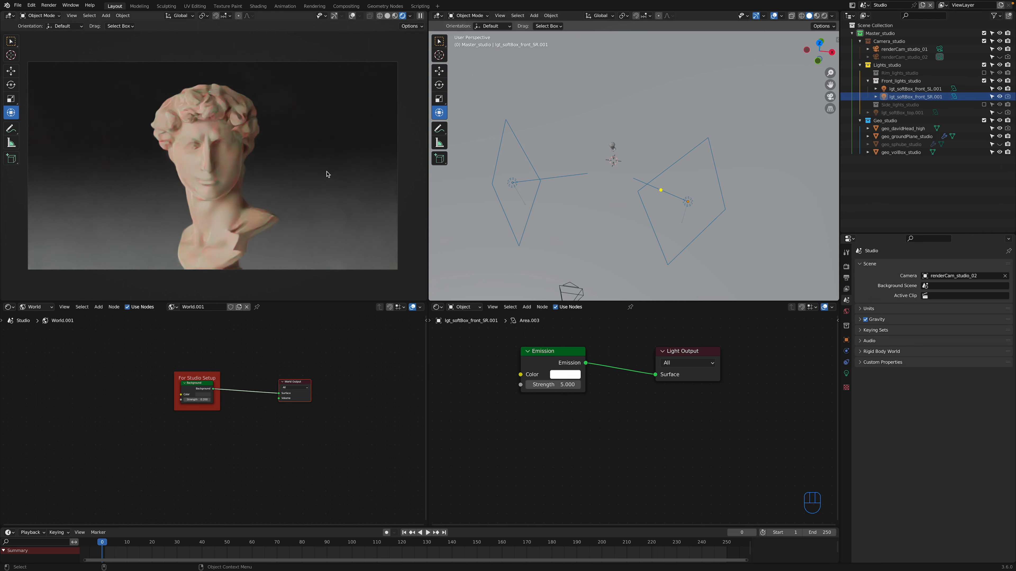
pyautogui.click(1000, 97)
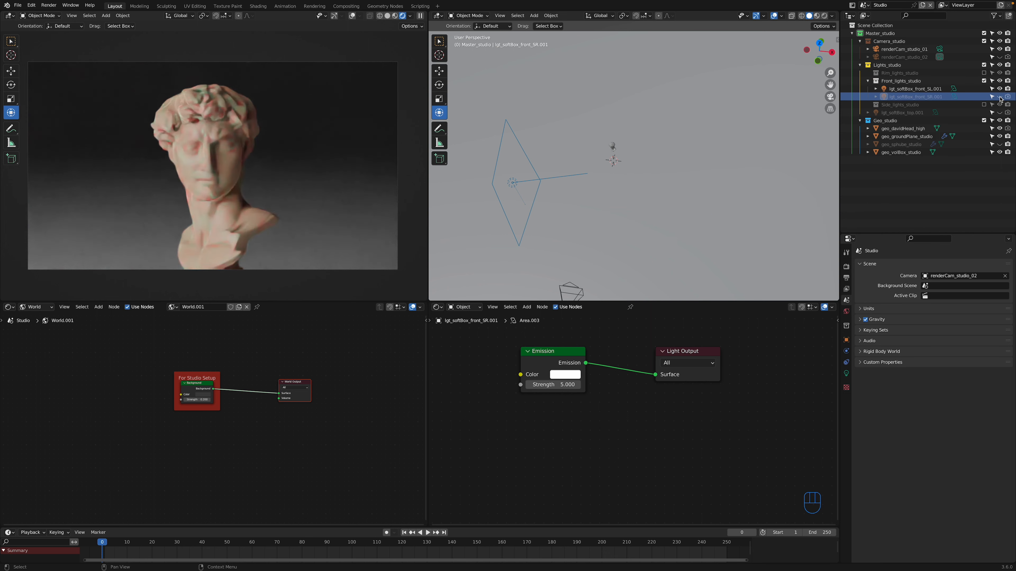
pyautogui.click(1000, 96)
pyautogui.keyDown('alt'); pyautogui.moveTo(607, 189); pyautogui.dragTo(611, 186, button='middle'); pyautogui.keyUp('alt')
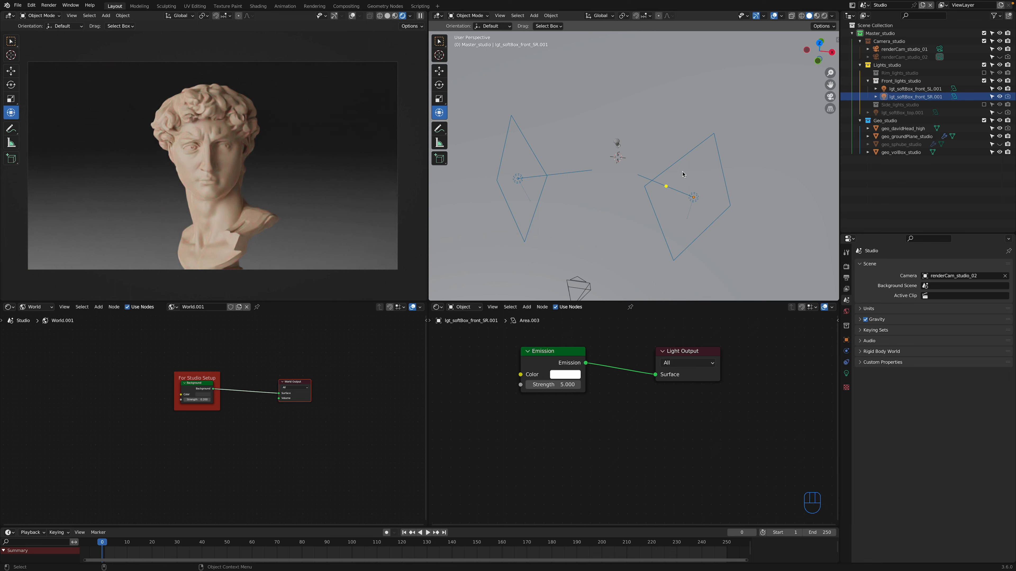
# Set the emission strength of lgt_softBox_front_SL.001 to 5
pyautogui.click(916, 89)
pyautogui.click(921, 97)
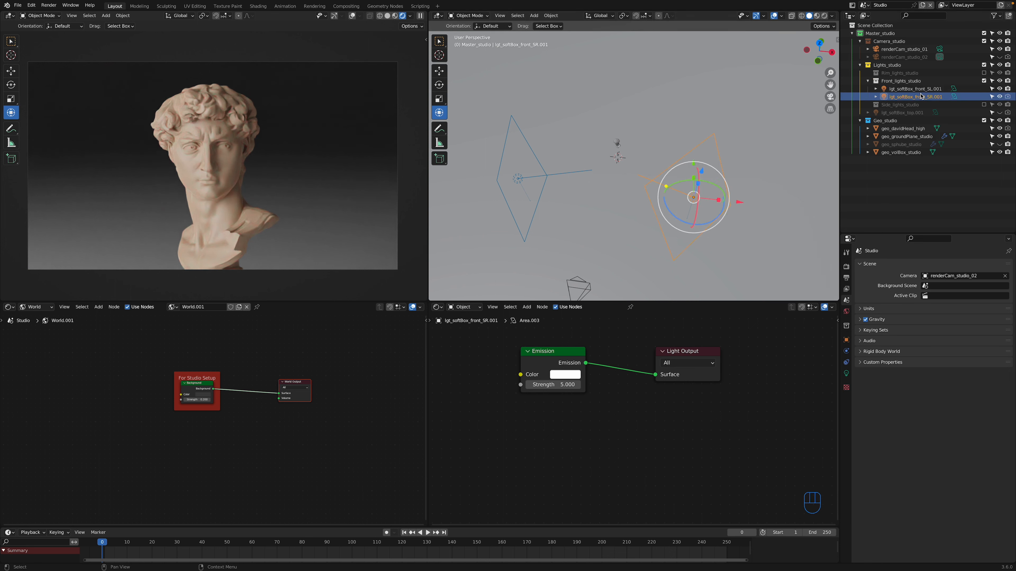
pyautogui.click(920, 89)
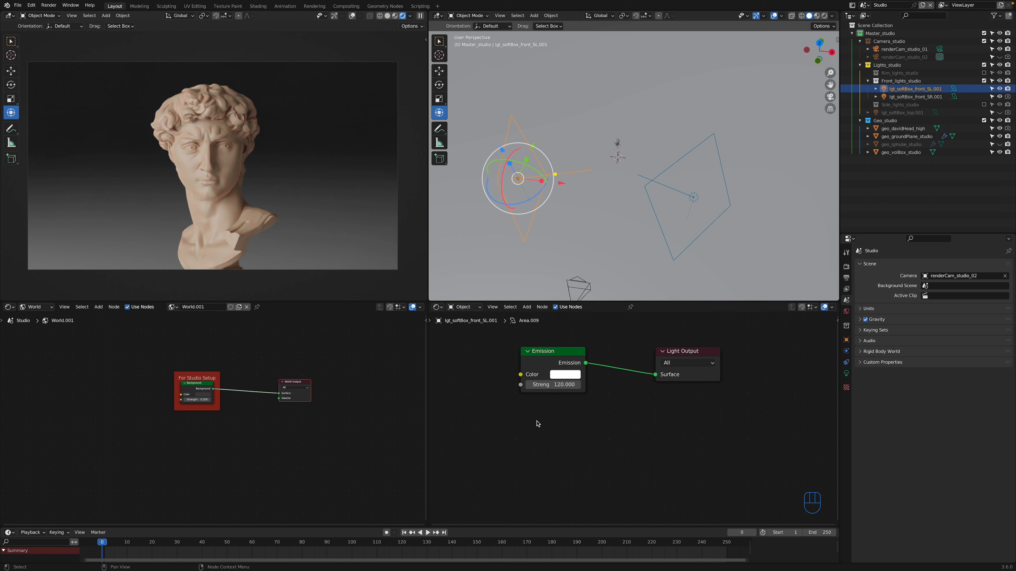
pyautogui.click(566, 384)
pyautogui.write('5')
pyautogui.press('Return')
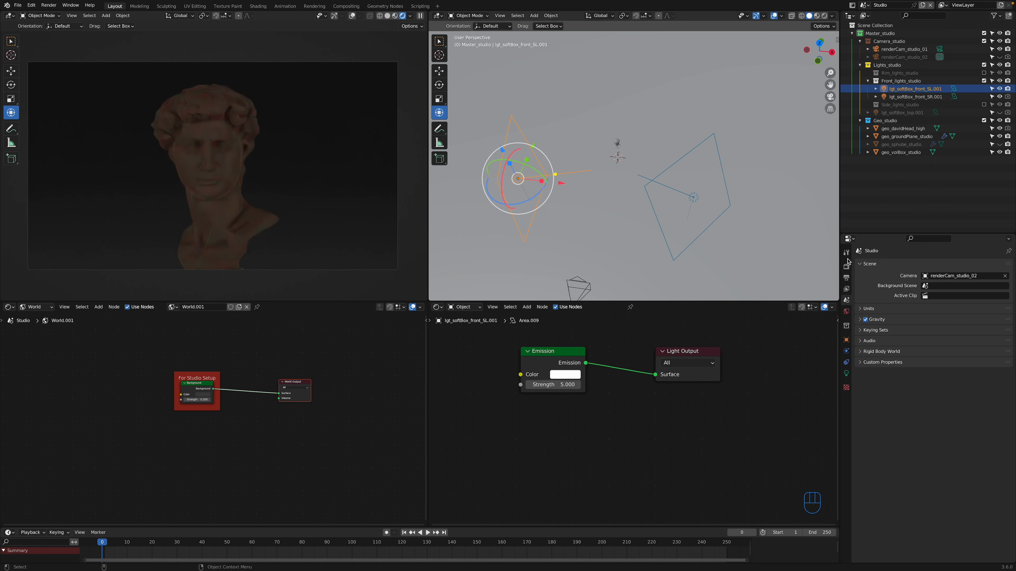
# Set the emission strength of lgt_softBox_front_SR.001 to 120
pyautogui.click(921, 97)
pyautogui.click(567, 384)
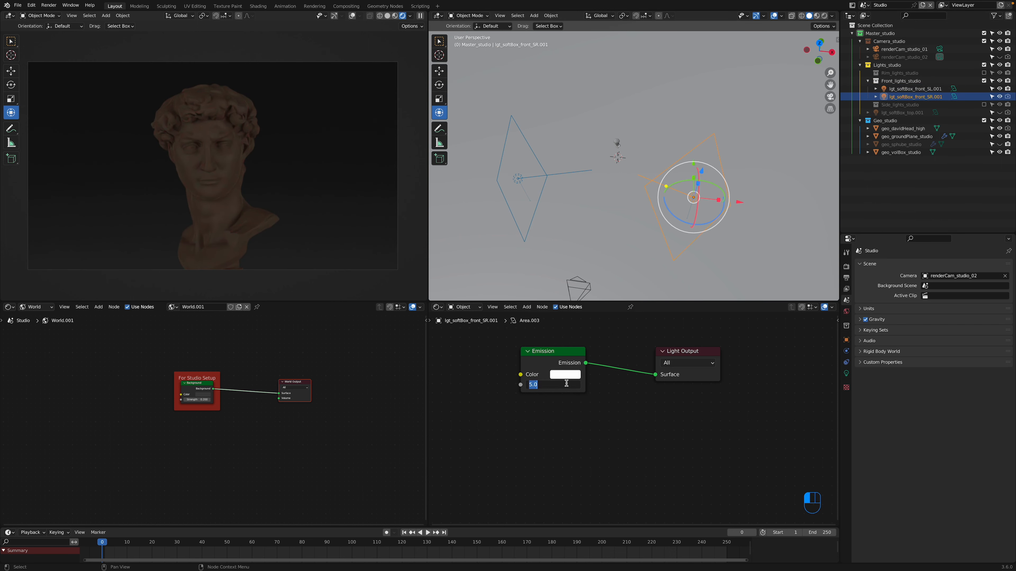
pyautogui.write('120')
pyautogui.press('Return')
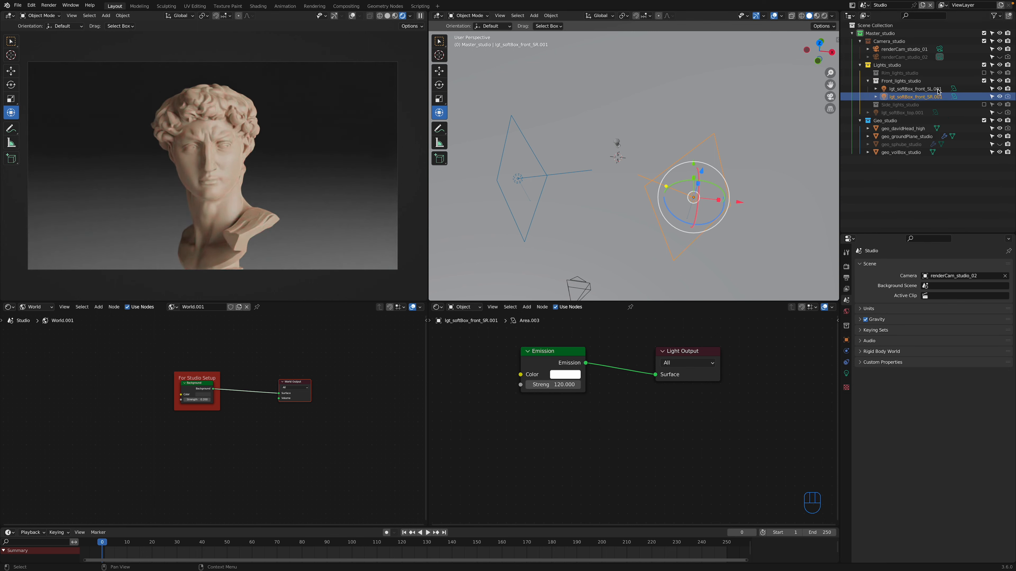
# Enable the Rim_lights_studio collection and select lgt_rim_SL.001 inside it
pyautogui.click(984, 72)
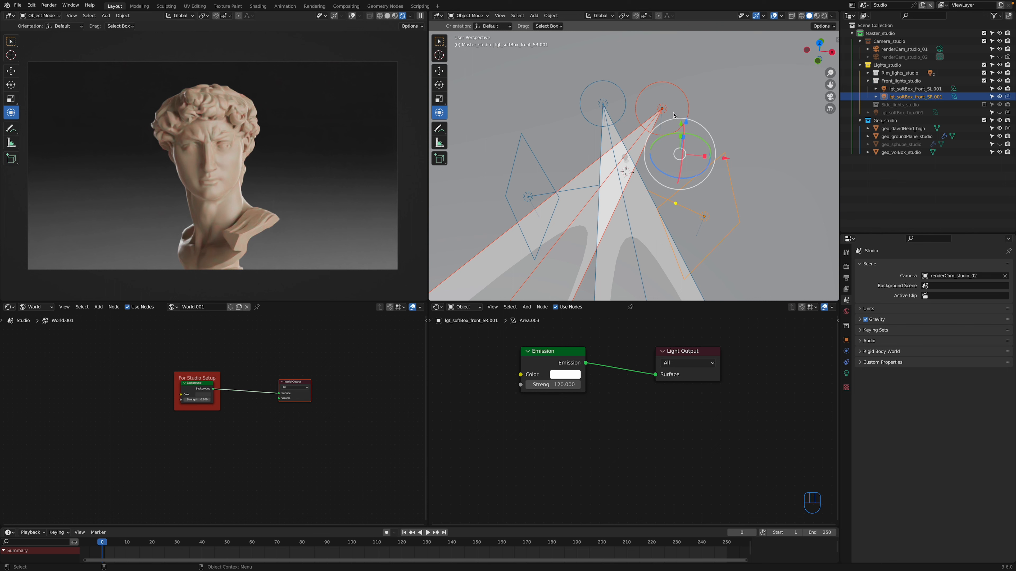
pyautogui.click(867, 72)
pyautogui.click(908, 82)
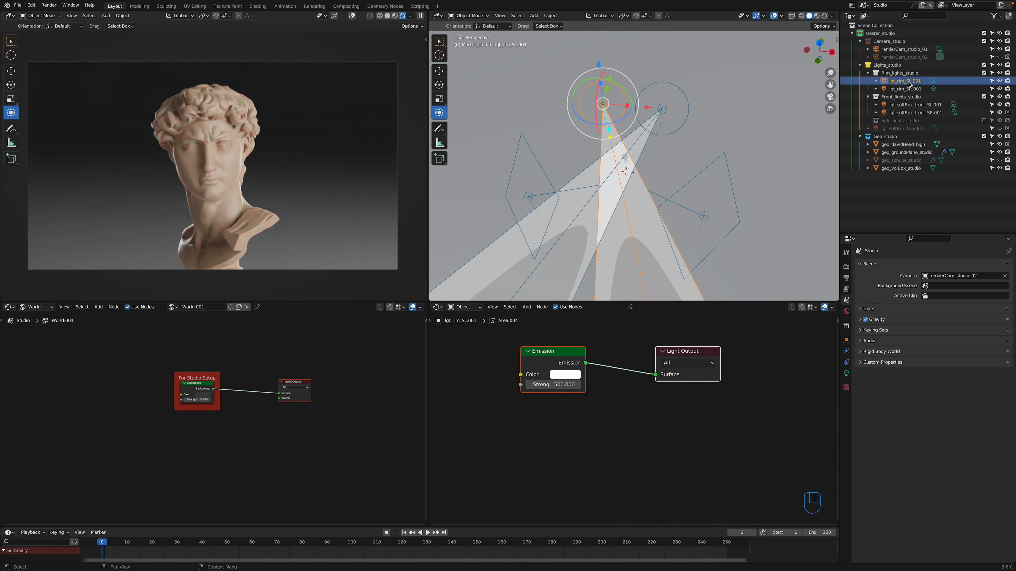
# Hide and restore lgt_rim_SL.001 and lgt_rim_SR.001 in turn to compare each rim light's effect on the bust
pyautogui.click(1000, 80)
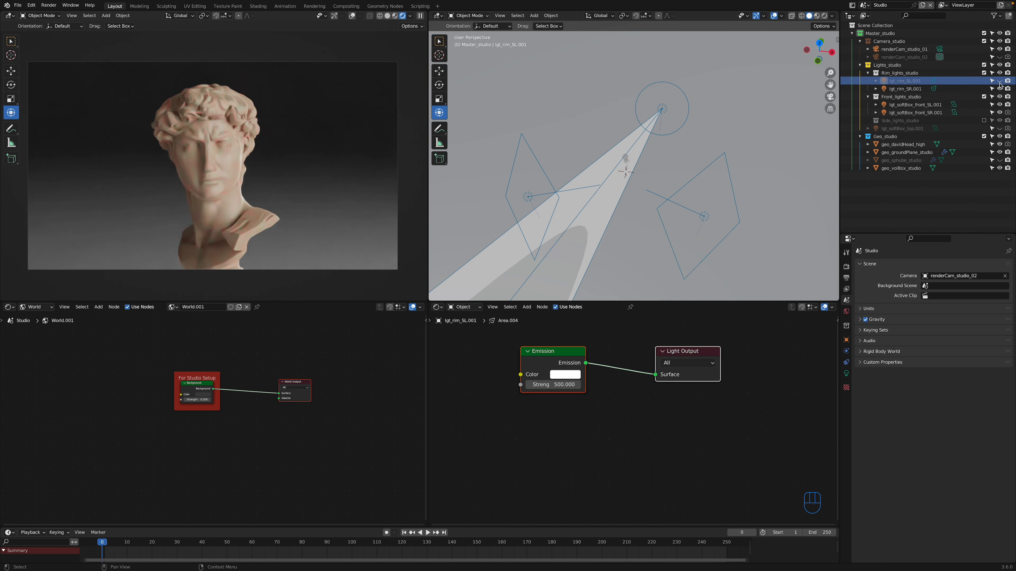
pyautogui.press('super+z')
pyautogui.click(999, 89)
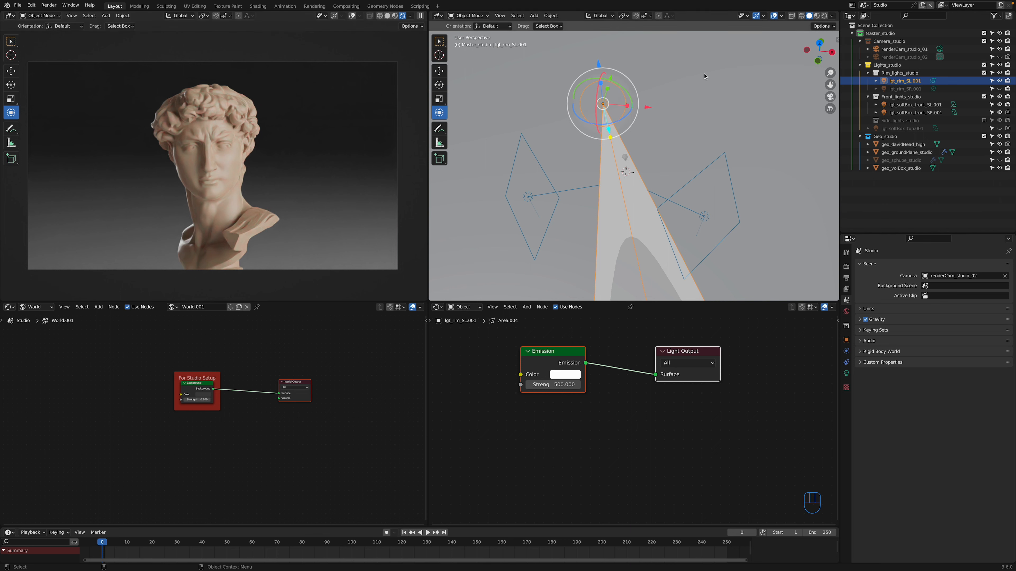
pyautogui.click(999, 89)
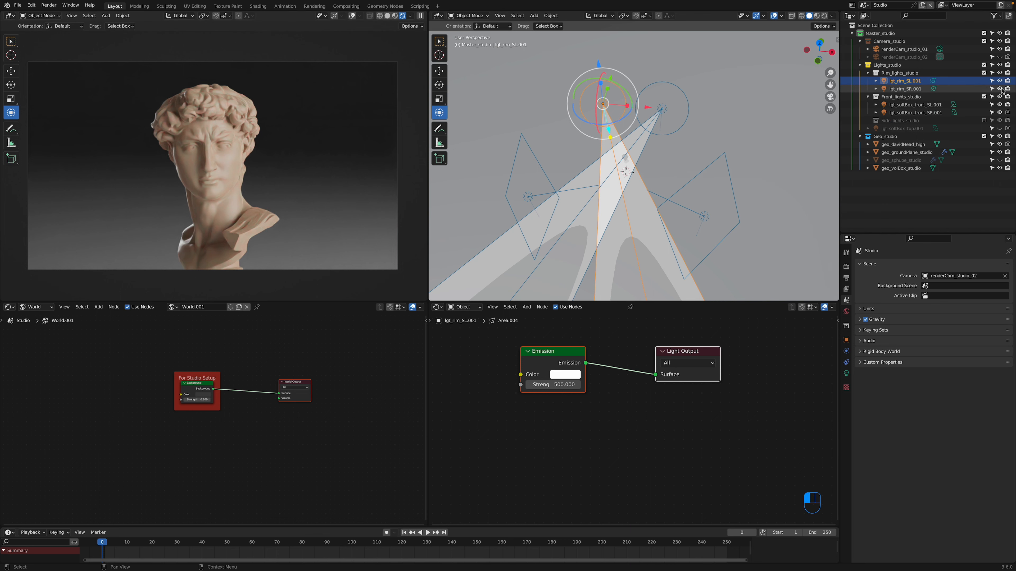
pyautogui.click(868, 73)
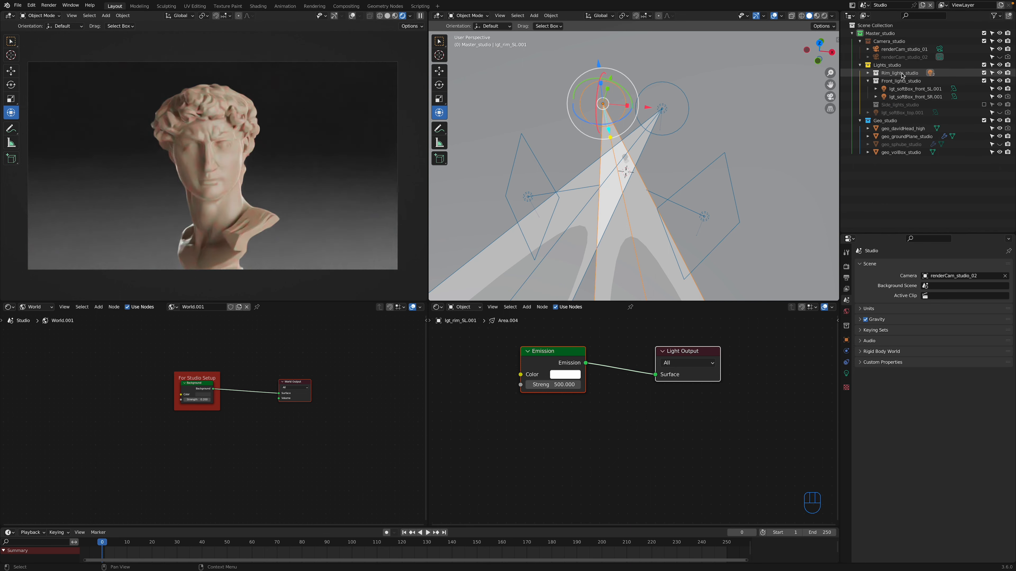
# Disable the Rim_lights_studio and Front_lights_studio collections and enable Side_lights_studio
pyautogui.click(984, 73)
pyautogui.click(984, 81)
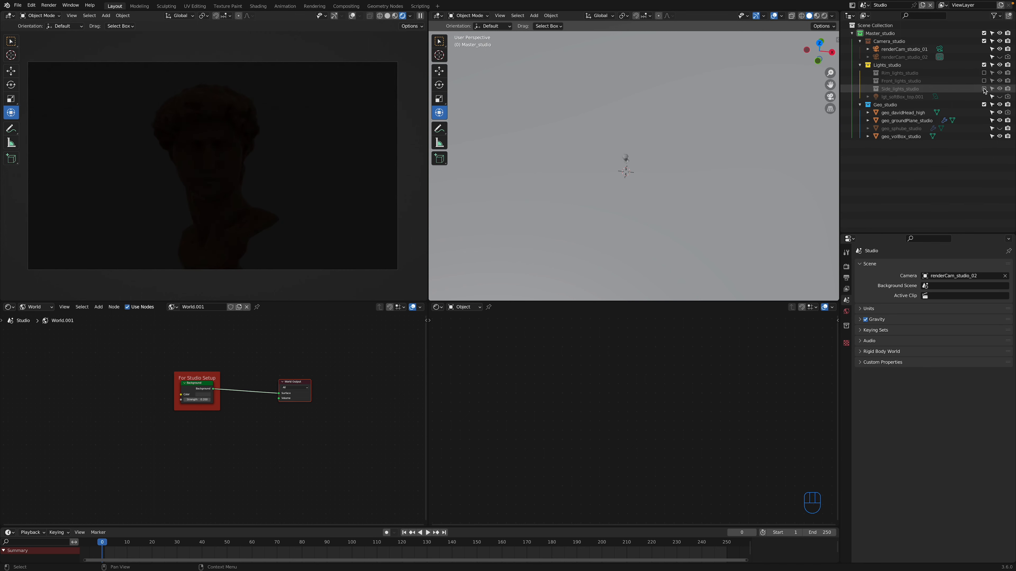
pyautogui.click(983, 89)
# Expand Side_lights_studio and select both side softboxes to examine their placement around the bust
pyautogui.click(581, 115)
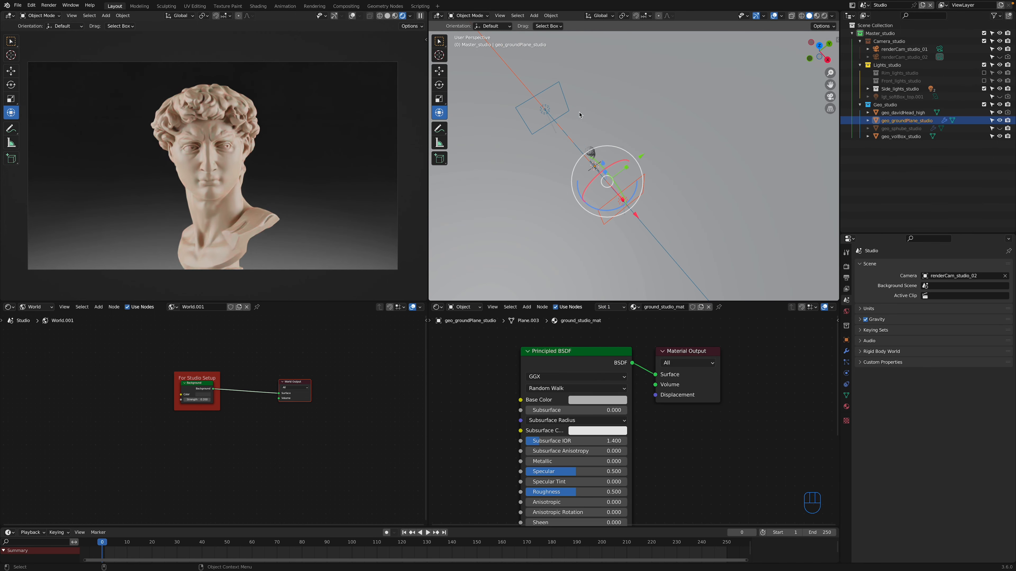
pyautogui.press('super+z')
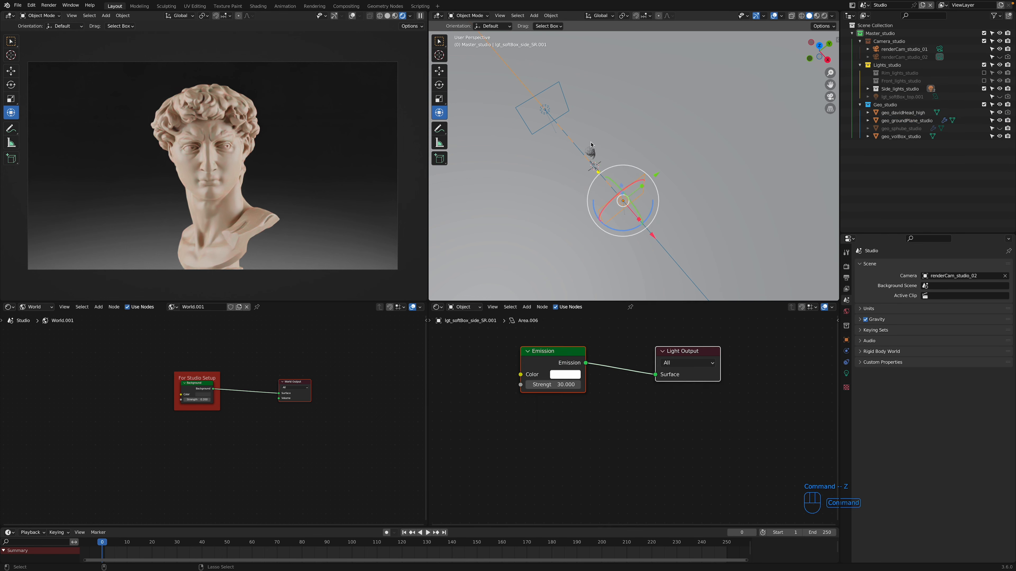
pyautogui.click(867, 89)
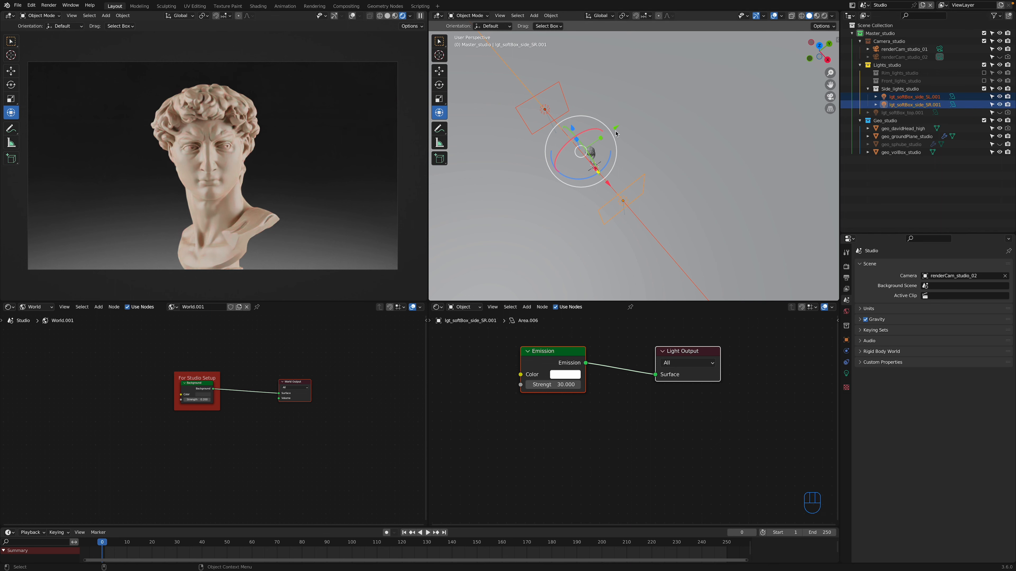
# Try moving both side softboxes about 0.5 m along the Y axis, then undo the move
pyautogui.press('g')
pyautogui.press('y')
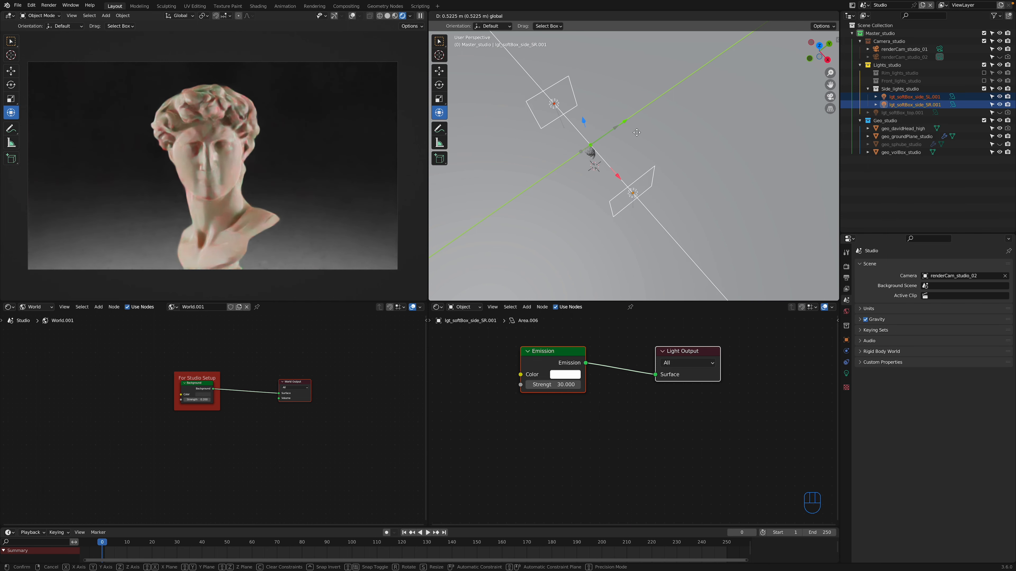
pyautogui.click(635, 133)
pyautogui.press('super+z')
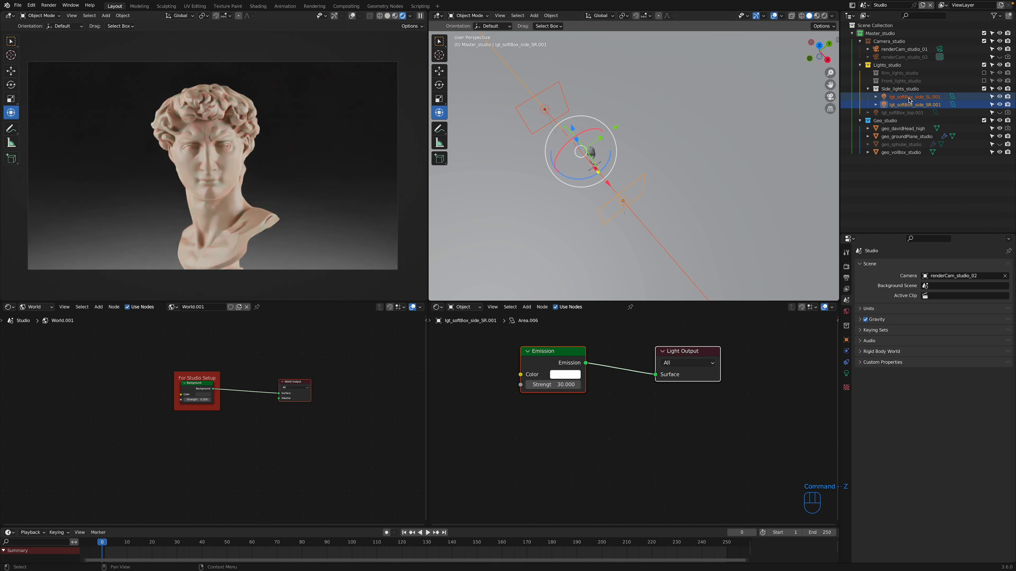
# Compare the two side softboxes and set the emission strength of lgt_softBox_side_SR.001 to 5
pyautogui.click(900, 97)
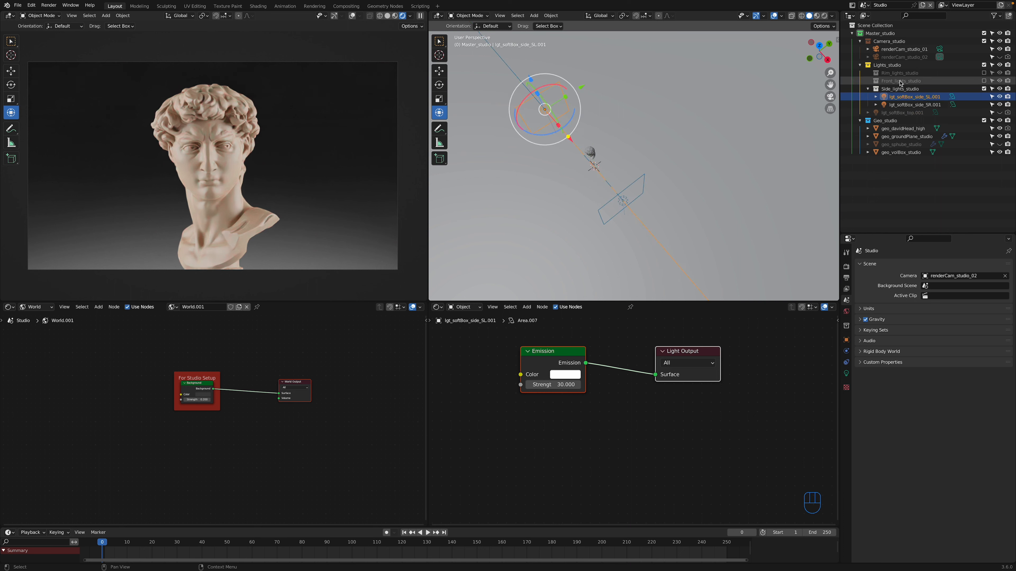
pyautogui.click(923, 105)
pyautogui.click(918, 97)
pyautogui.click(913, 106)
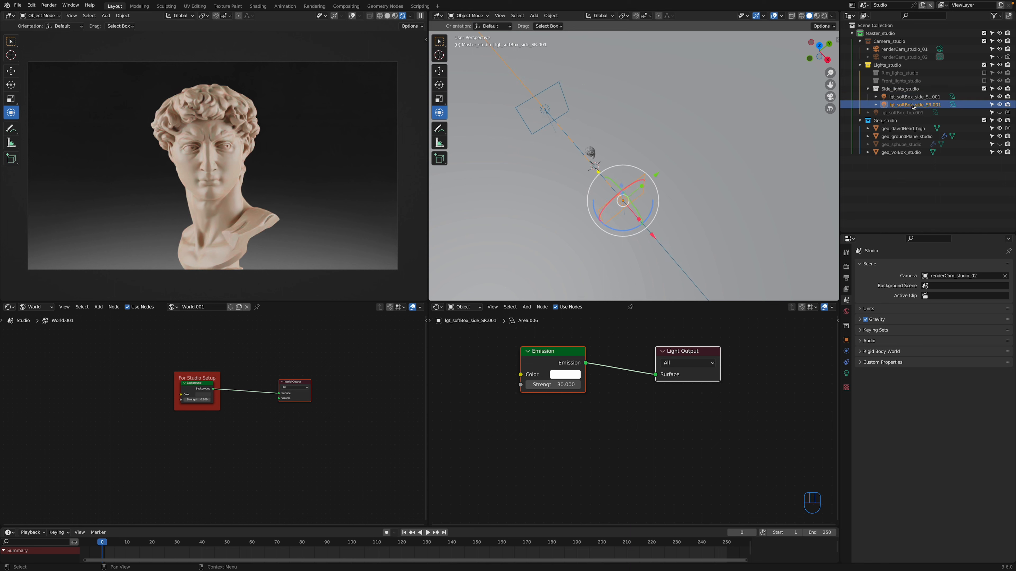
pyautogui.click(553, 391)
pyautogui.write('5')
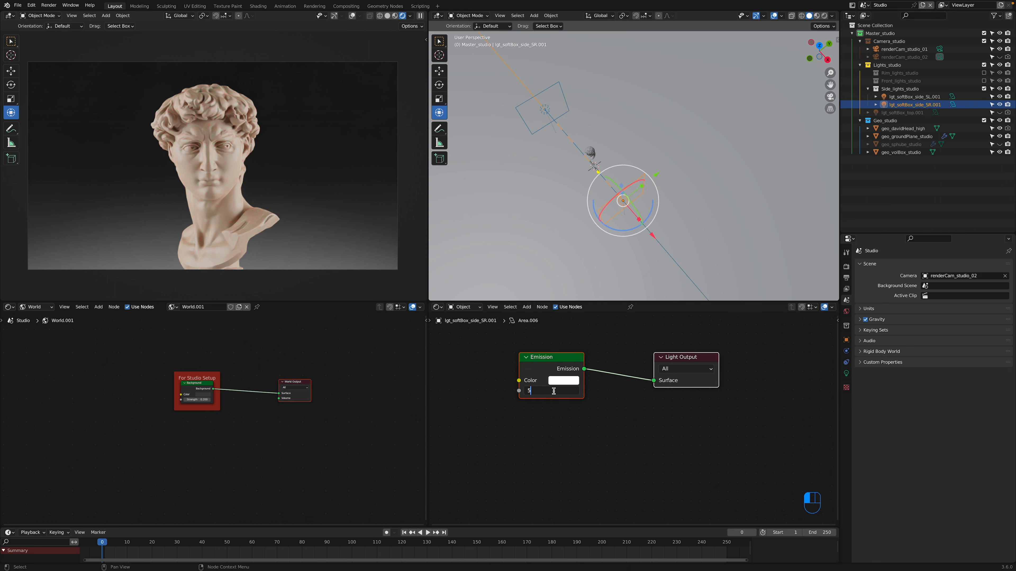
pyautogui.press('Return')
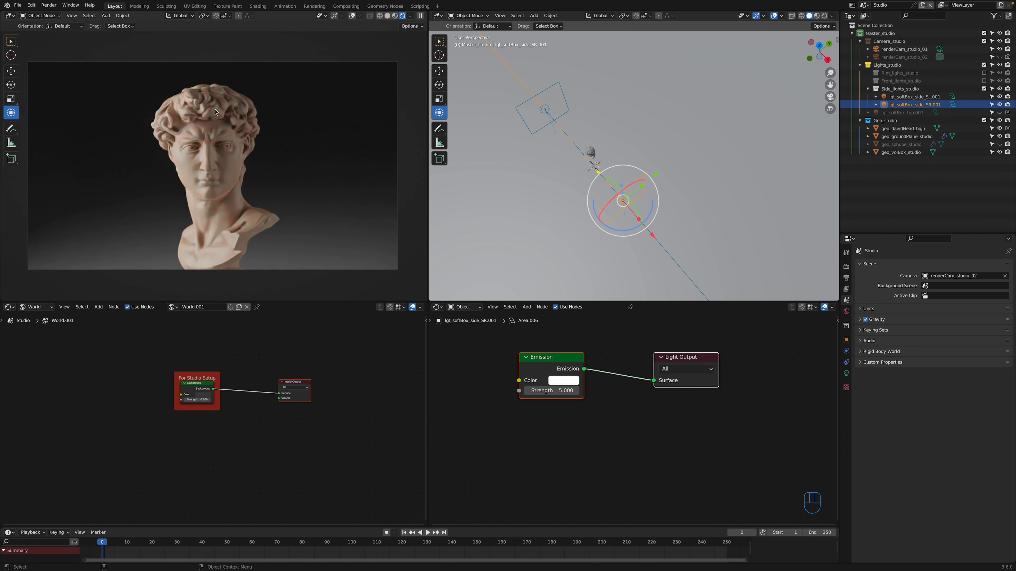
# Disable the Side_lights_studio collection, show lgt_softBox_top.001, and inspect its placement above the bust
pyautogui.click(984, 89)
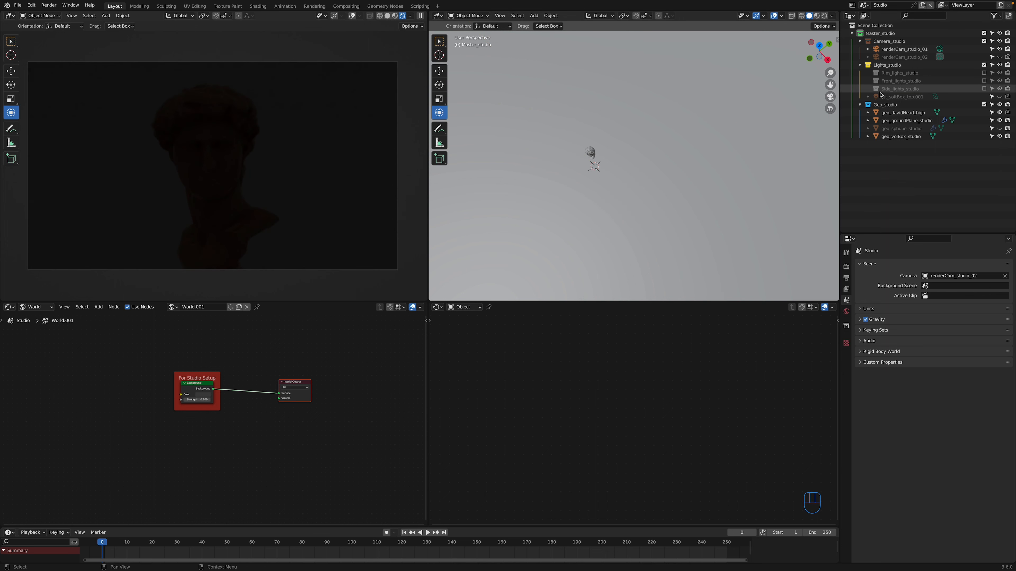
pyautogui.click(999, 97)
pyautogui.keyDown('alt'); pyautogui.moveTo(585, 154); pyautogui.dragTo(614, 120); pyautogui.keyUp('alt')
pyautogui.keyDown('alt'); pyautogui.moveTo(592, 116); pyautogui.dragTo(586, 148, button='middle'); pyautogui.keyUp('alt')
pyautogui.keyDown('alt'); pyautogui.moveTo(586, 148); pyautogui.dragTo(578, 160); pyautogui.keyUp('alt')
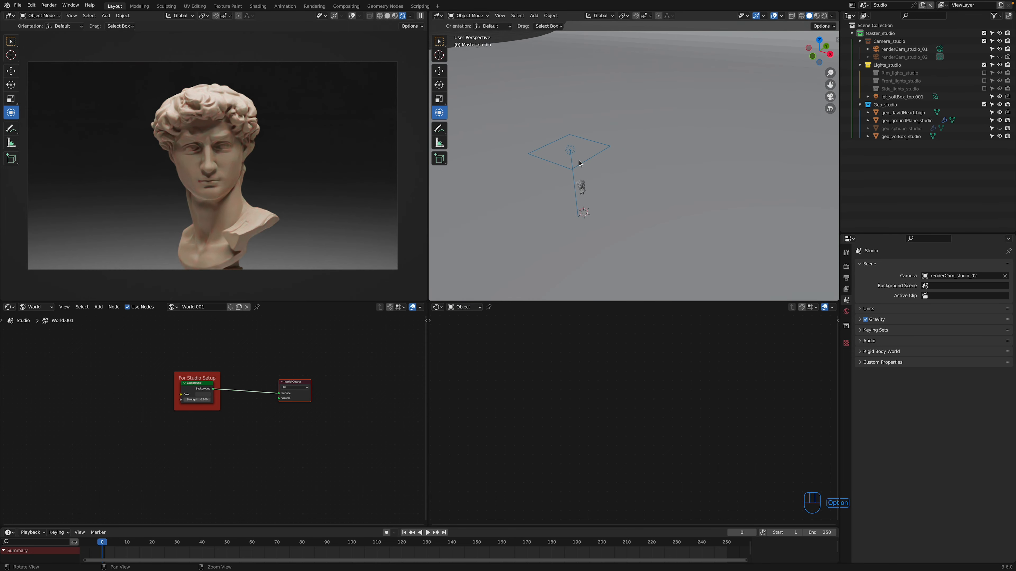
pyautogui.scroll(3, 577, 170)
pyautogui.keyDown('alt'); pyautogui.moveTo(577, 170); pyautogui.dragTo(604, 159, button='middle'); pyautogui.keyUp('alt')
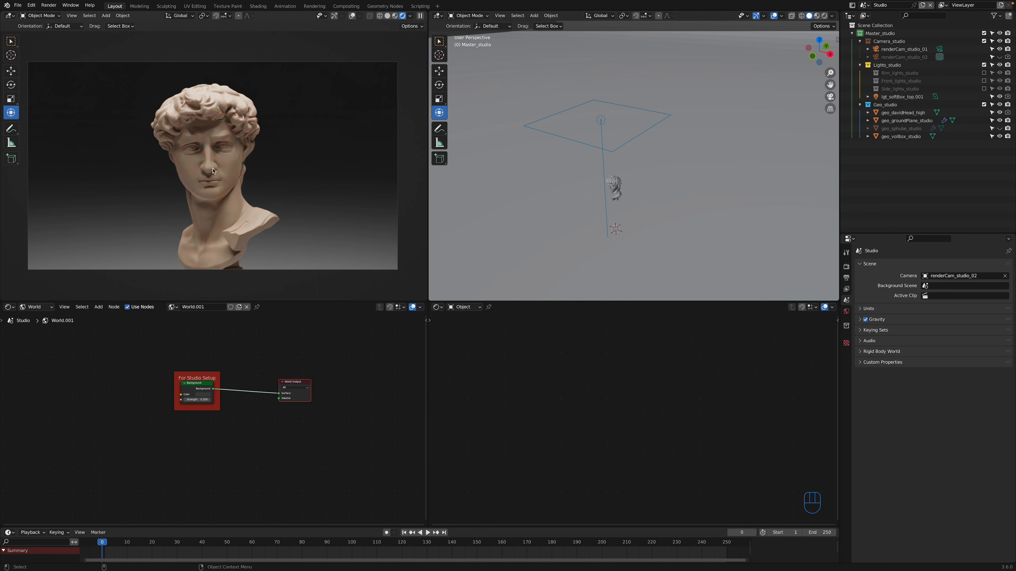
pyautogui.keyDown('alt'); pyautogui.moveTo(624, 170); pyautogui.dragTo(612, 138); pyautogui.keyUp('alt')
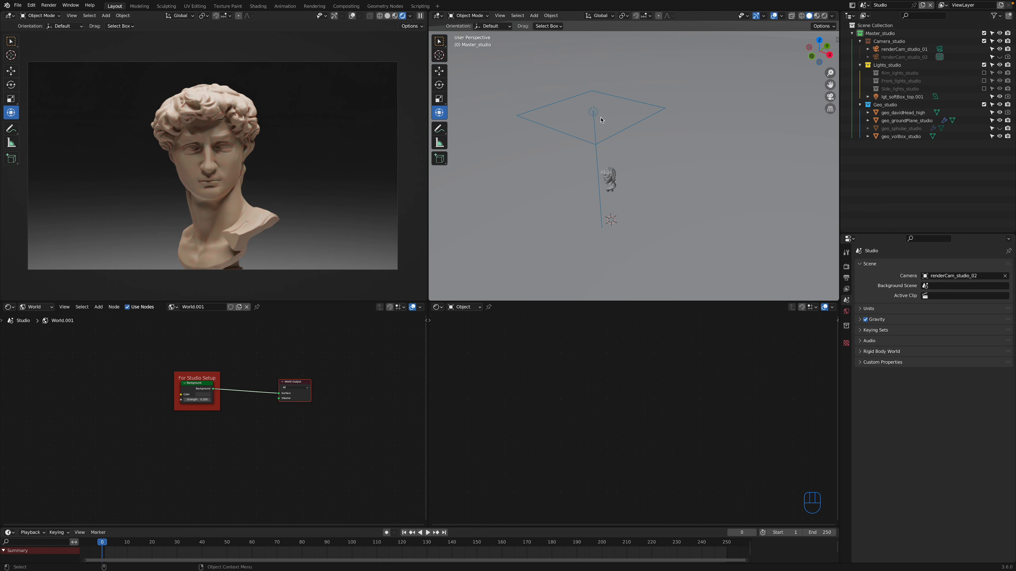
# Change the emission color of lgt_softBox_top.001 to orange, and hide and restore the light to compare its effect
pyautogui.click(602, 121)
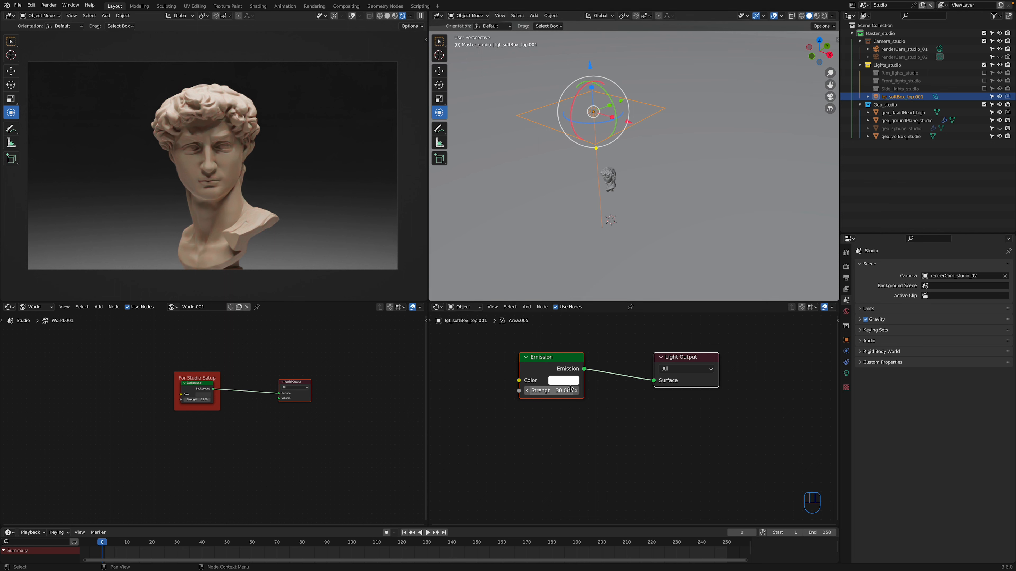
pyautogui.click(575, 379)
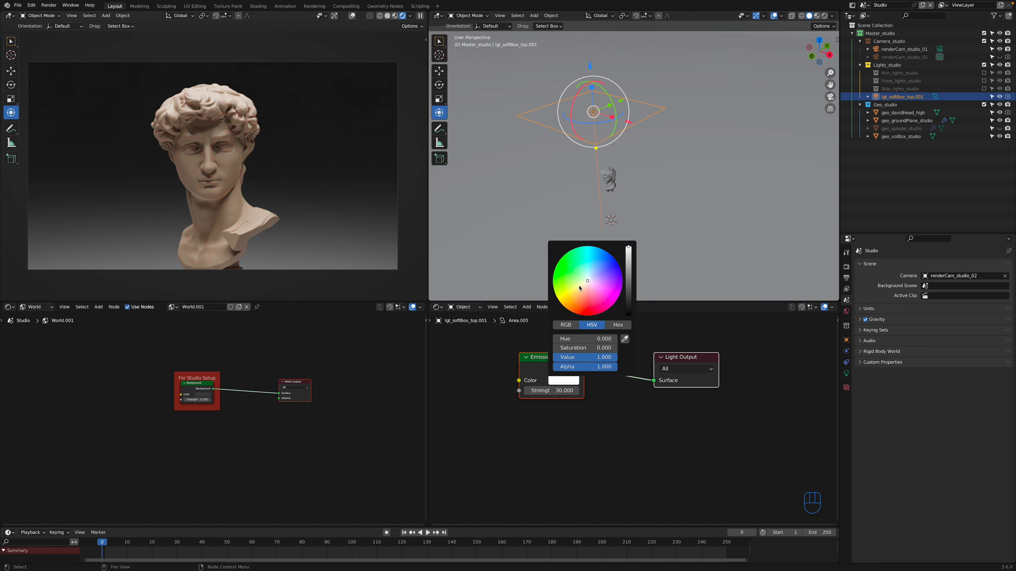
pyautogui.moveTo(580, 288); pyautogui.dragTo(570, 307)
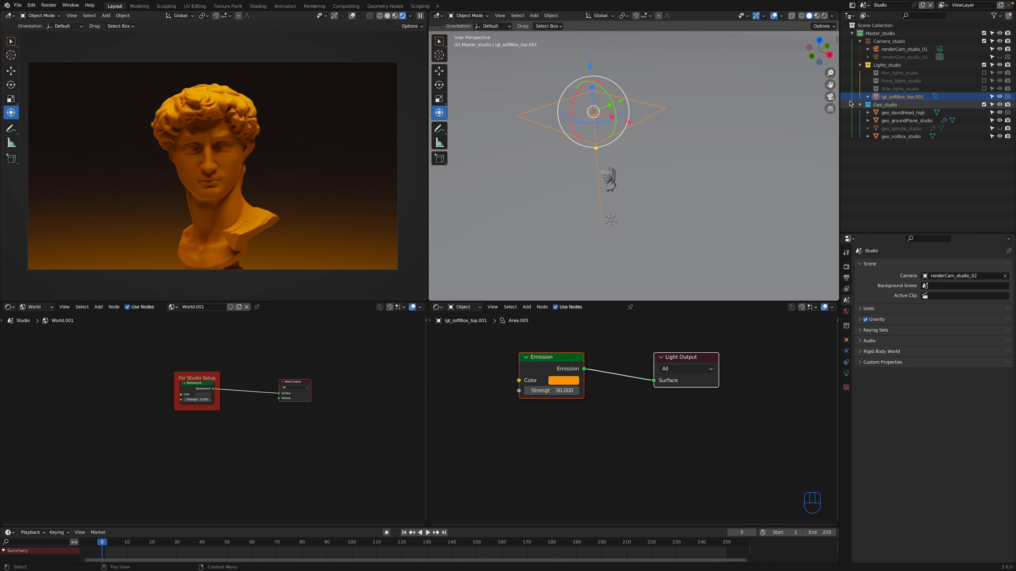
pyautogui.click(999, 97)
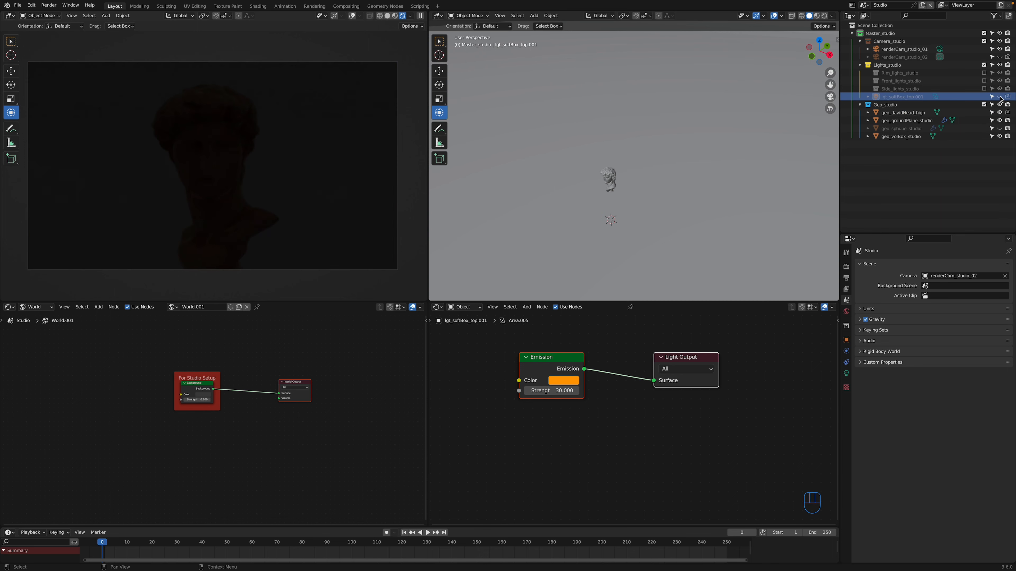
pyautogui.click(999, 96)
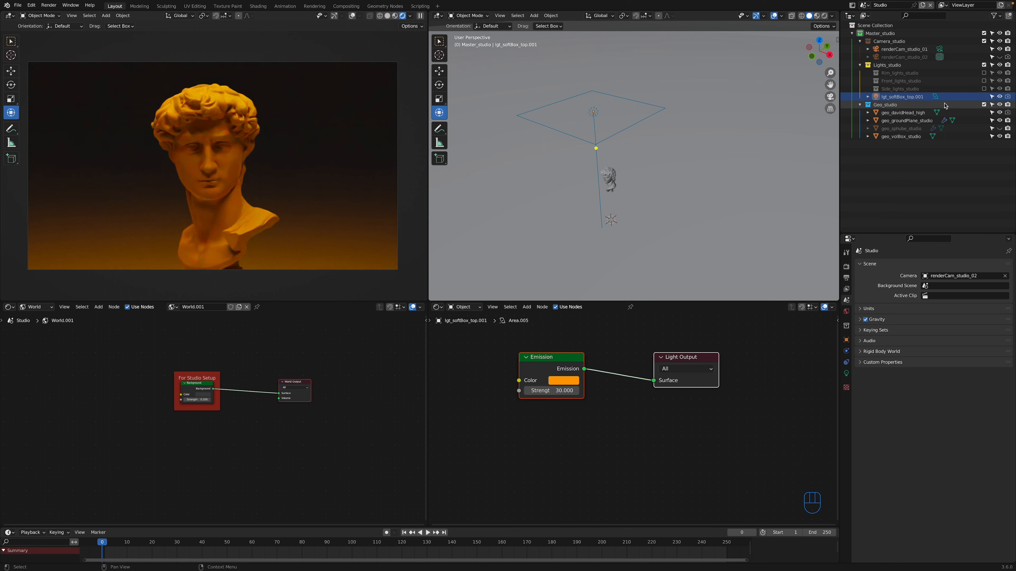
# Hide geo_davidHead_high, show geo_sphube_studio, and make renderCam_studio_01 the scene camera
pyautogui.click(999, 112)
pyautogui.click(999, 129)
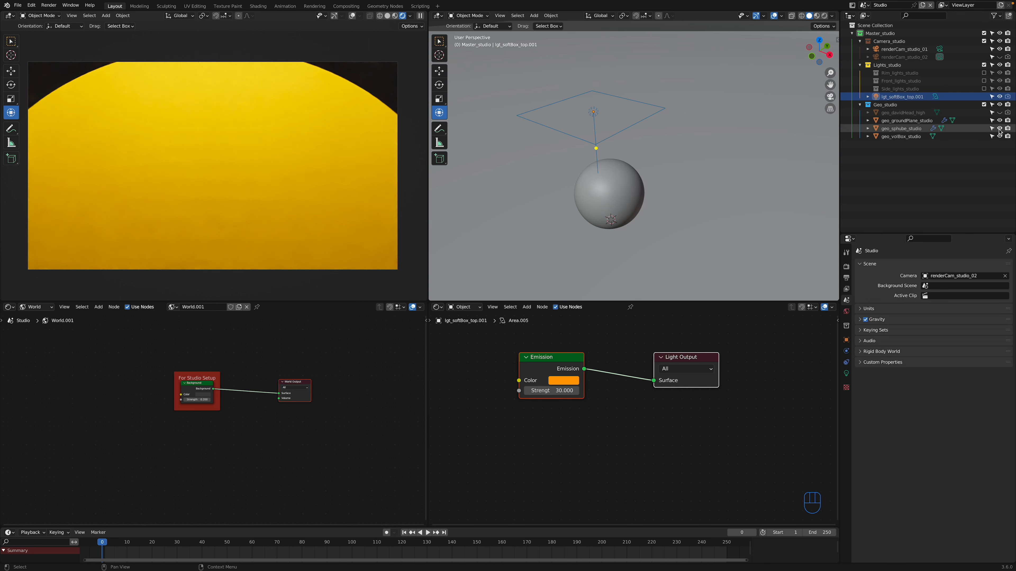
pyautogui.click(964, 275)
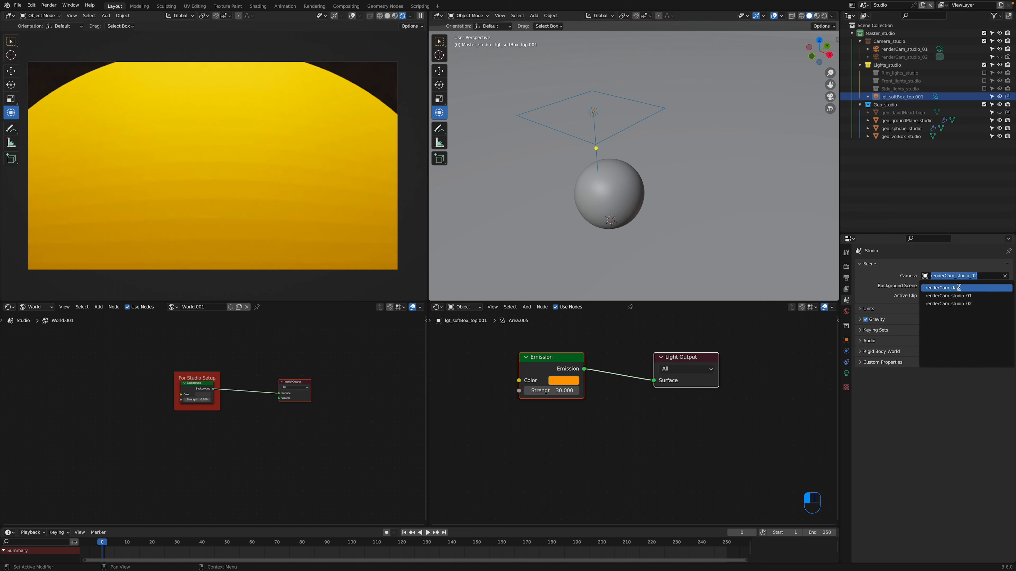
pyautogui.click(953, 296)
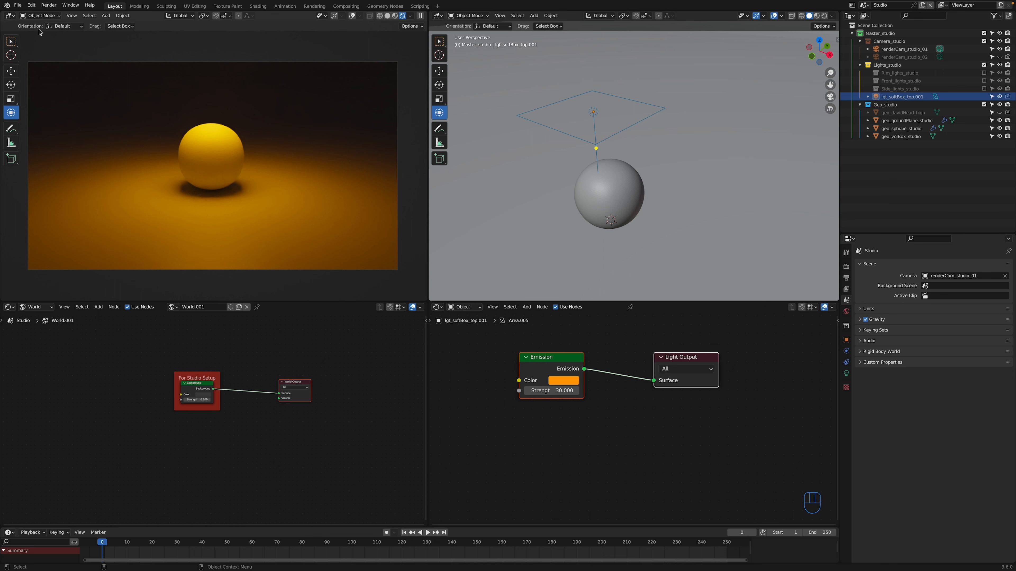
# Create a new General file without saving the changes to the current one
pyautogui.click(18, 6)
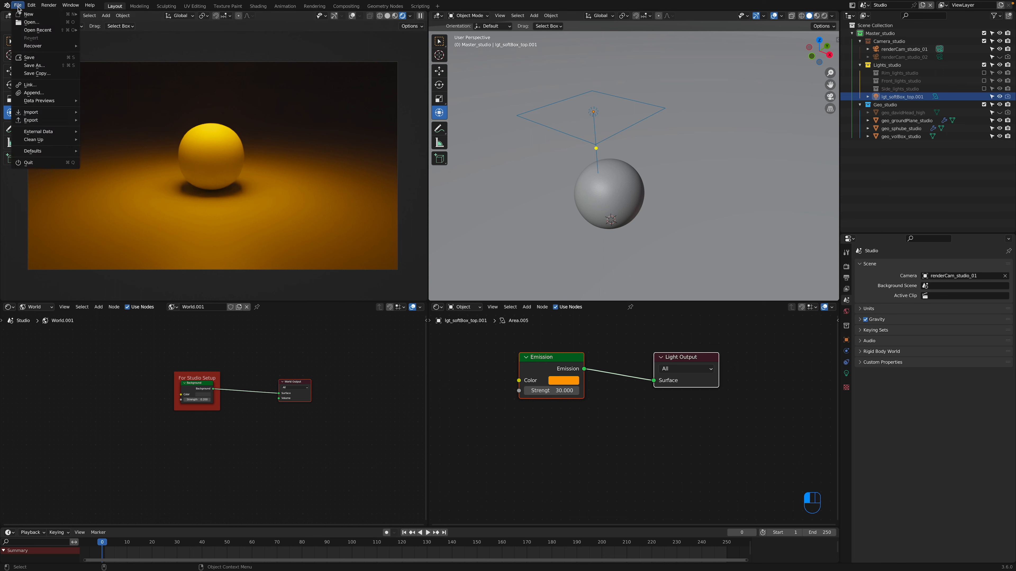
pyautogui.moveTo(24, 14)
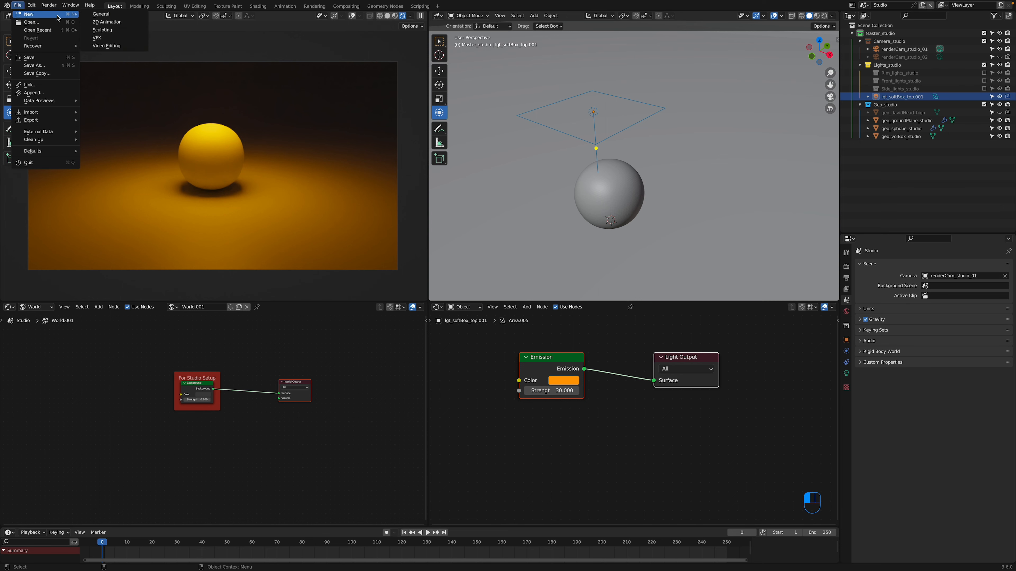
pyautogui.click(105, 17)
pyautogui.click(469, 300)
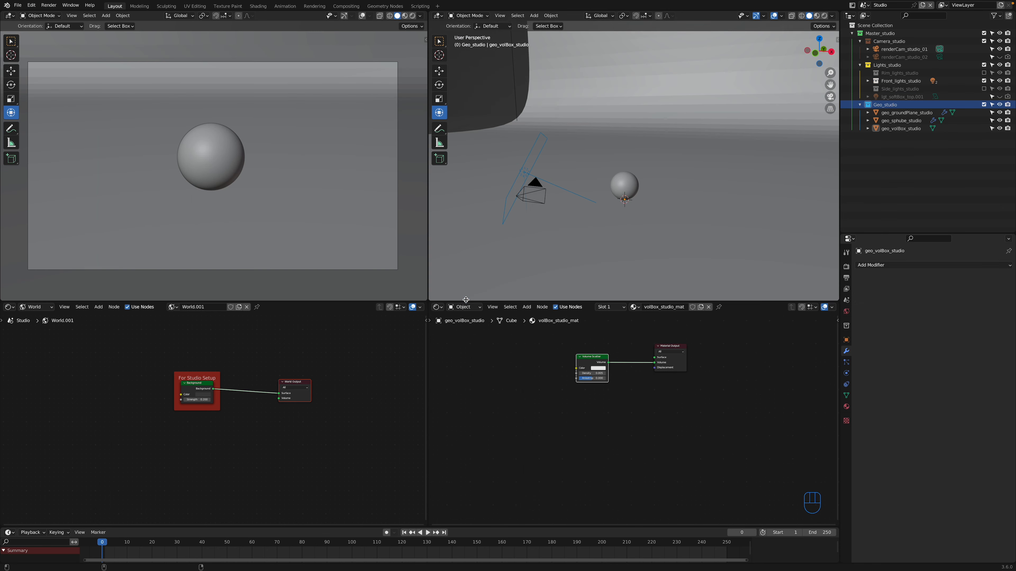
# Switch the perspective viewport to rendered shading to preview the fresh Studio scene
pyautogui.keyDown('alt'); pyautogui.moveTo(577, 164); pyautogui.dragTo(778, 112); pyautogui.keyUp('alt')
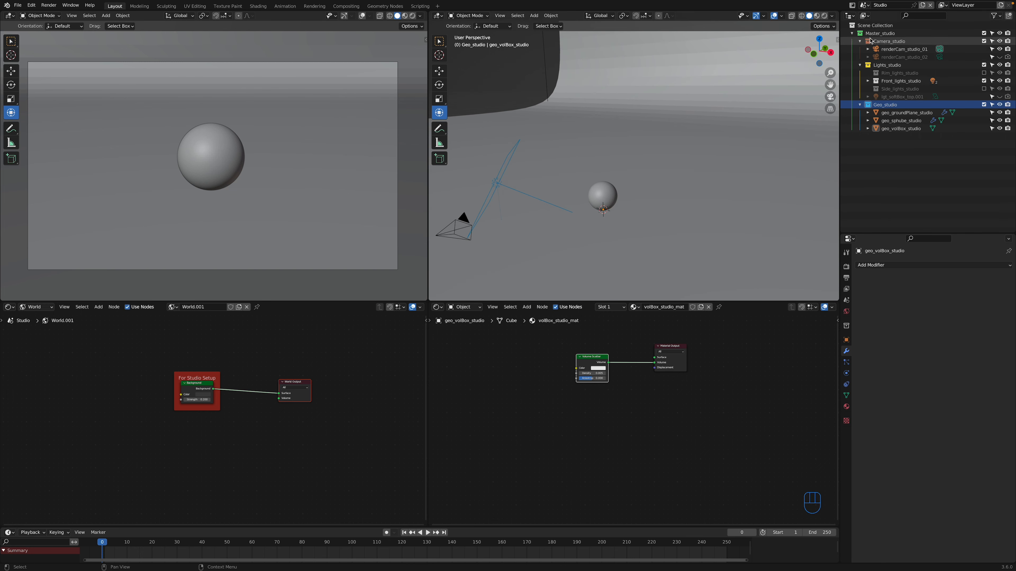
pyautogui.click(824, 15)
pyautogui.scroll(-3, 637, 178)
pyautogui.keyDown('alt'); pyautogui.moveTo(637, 178); pyautogui.dragTo(656, 193); pyautogui.keyUp('alt')
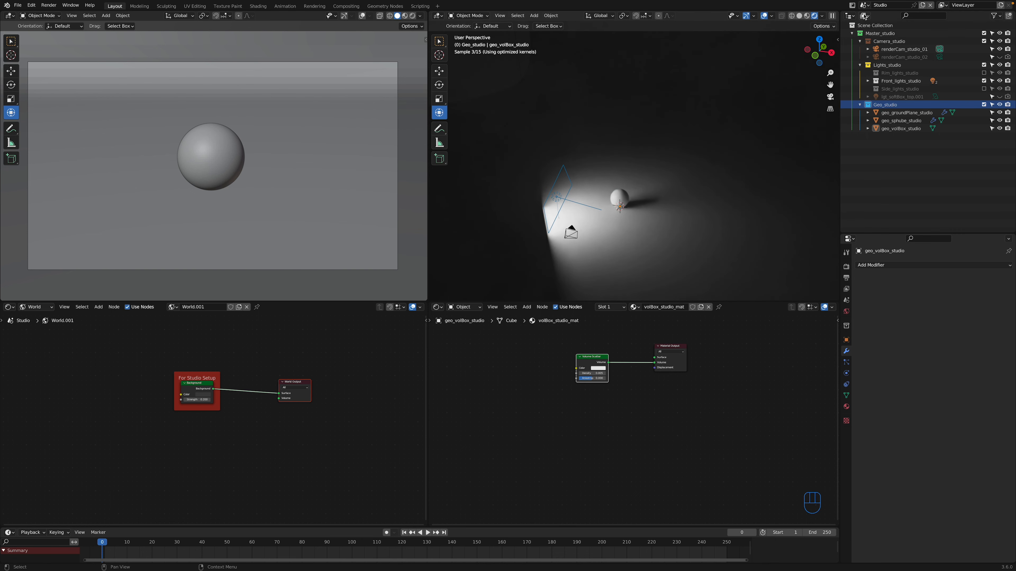
# Switch to the DaytimeExterior scene and inspect its rendered lighting around the sphere
pyautogui.click(865, 5)
pyautogui.click(880, 21)
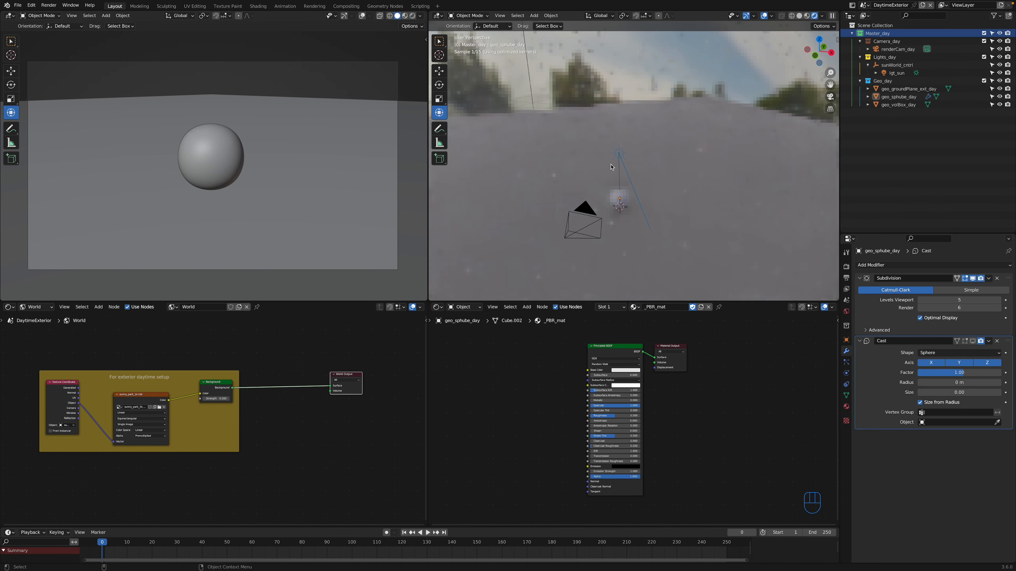
pyautogui.keyDown('alt'); pyautogui.moveTo(636, 196); pyautogui.dragTo(671, 183); pyautogui.keyUp('alt')
pyautogui.scroll(3, 632, 188)
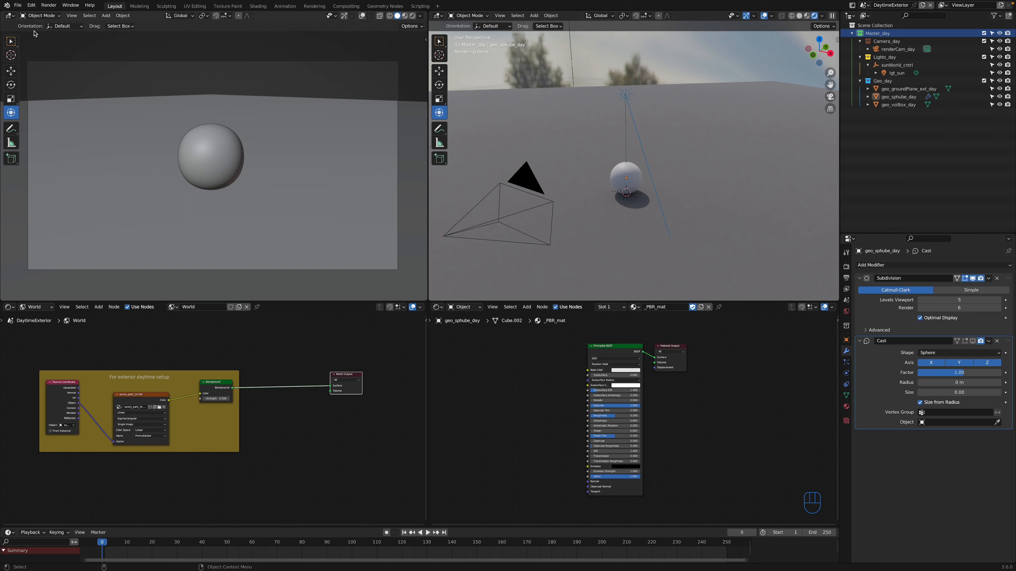
# Open the file's Defaults options
pyautogui.click(18, 7)
pyautogui.moveTo(40, 133)
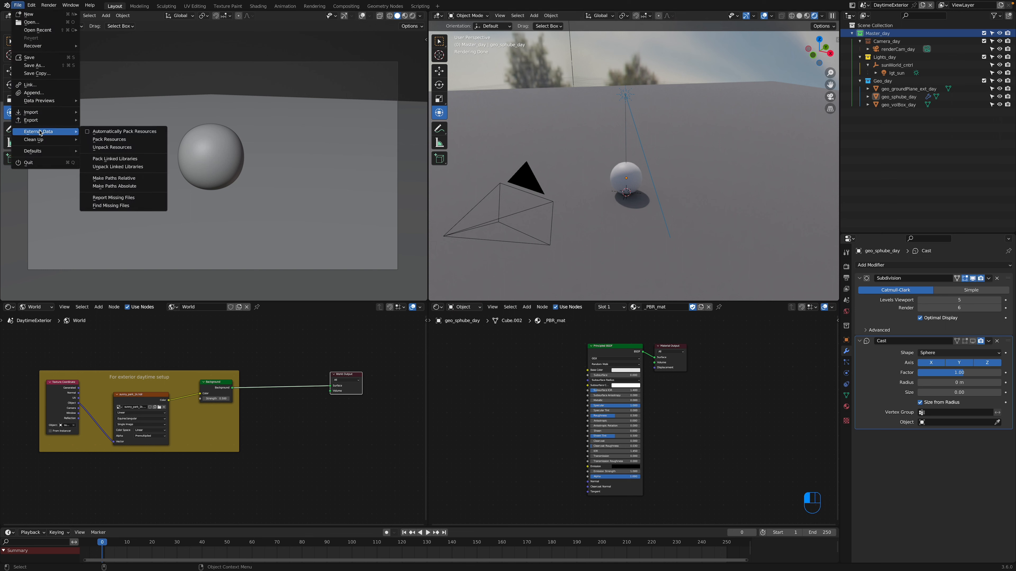
pyautogui.moveTo(39, 151)
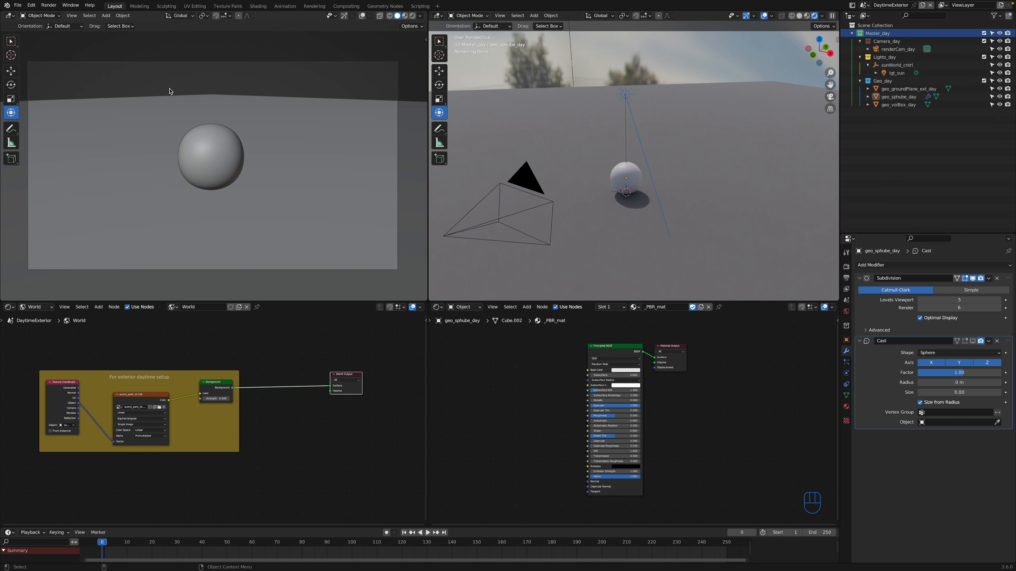
pyautogui.click(18, 6)
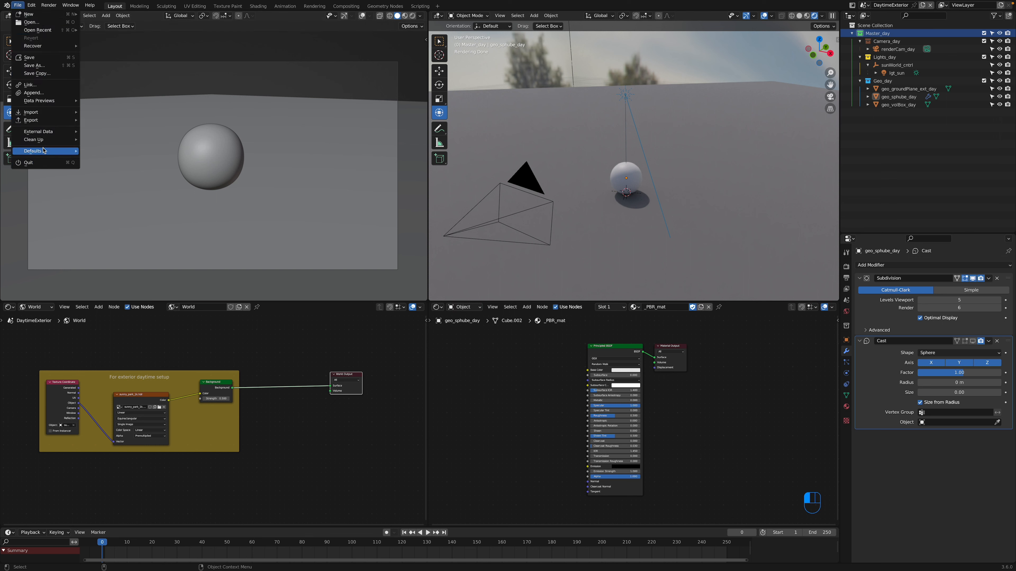